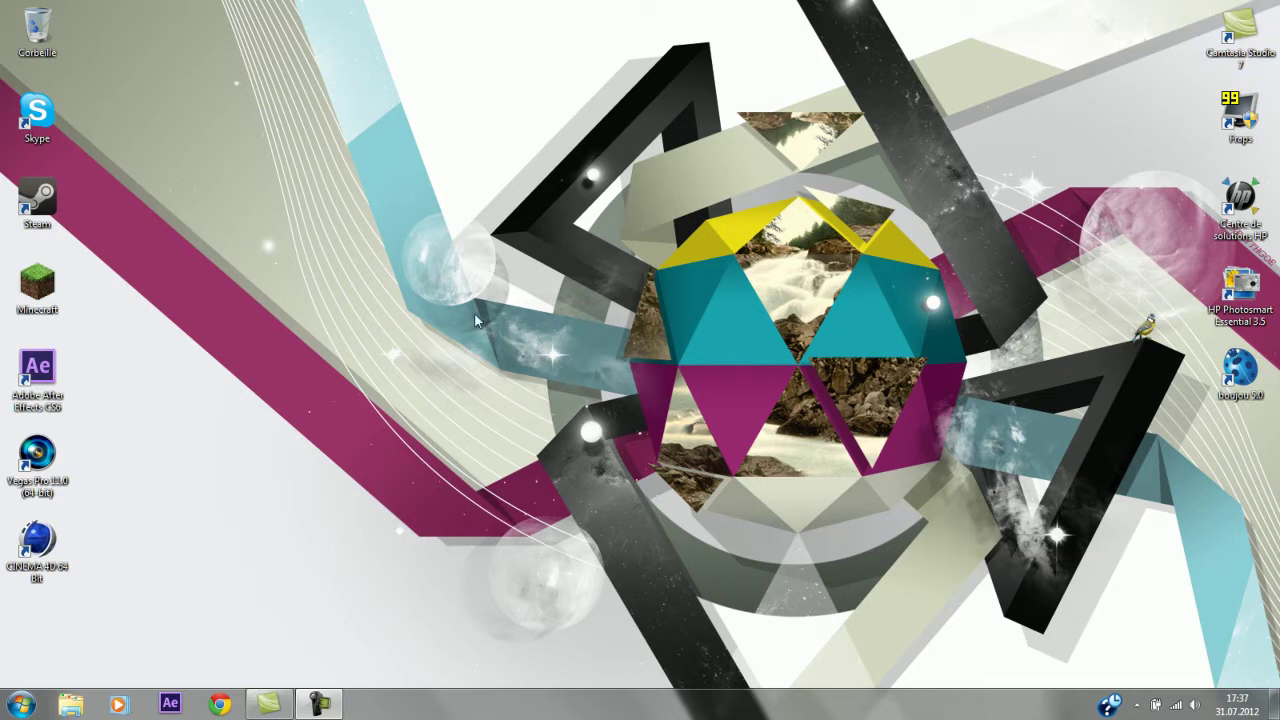
Switch to Adobe After Effects with the empty untitled project in view
click(170, 705)
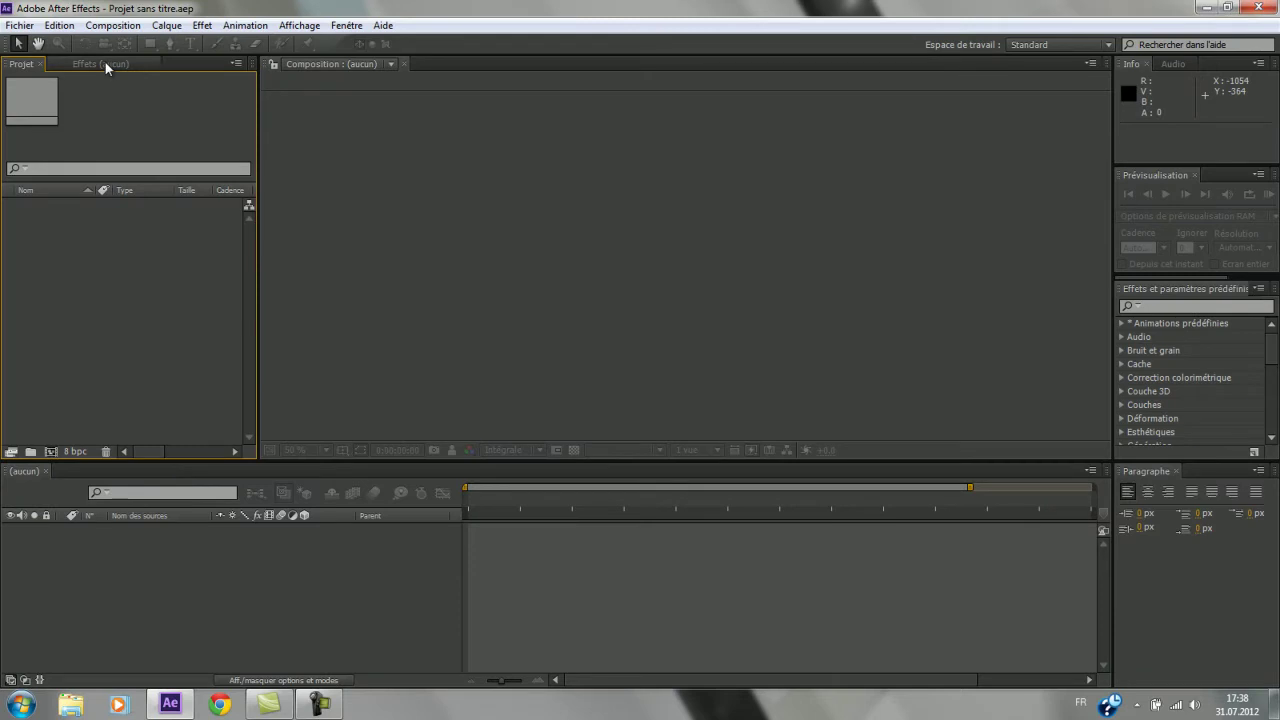
click(105, 63)
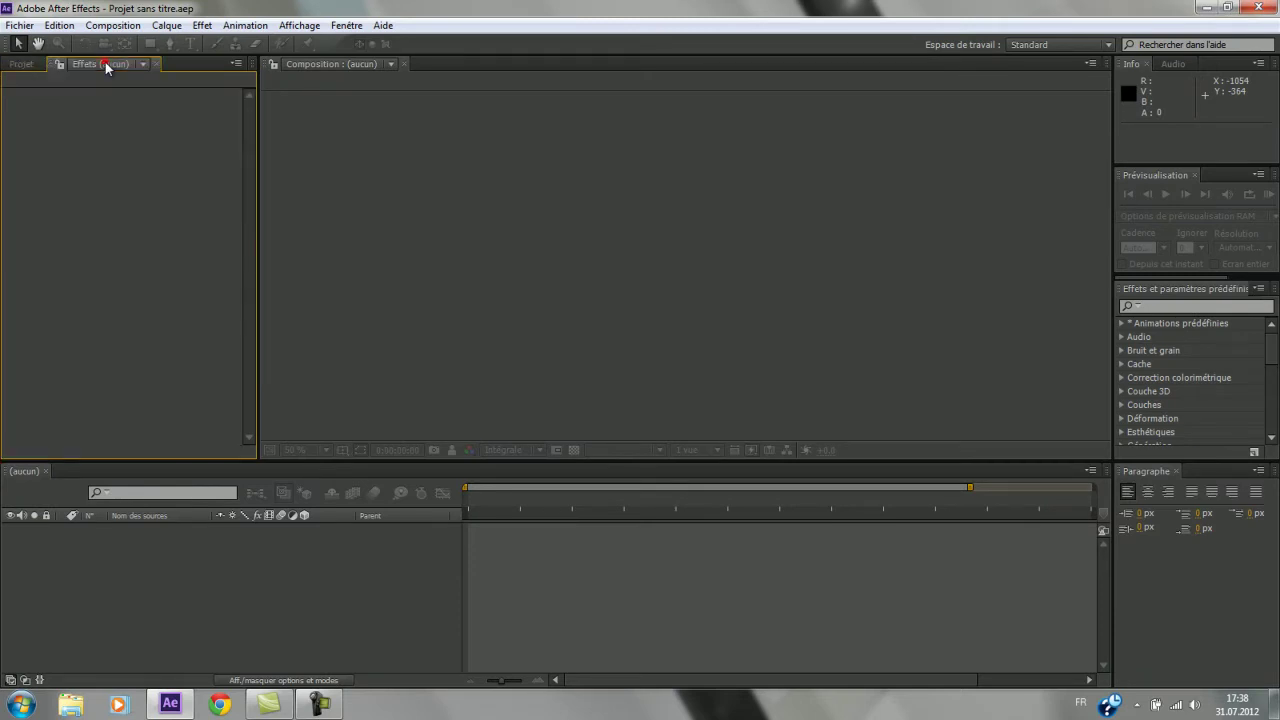
click(22, 63)
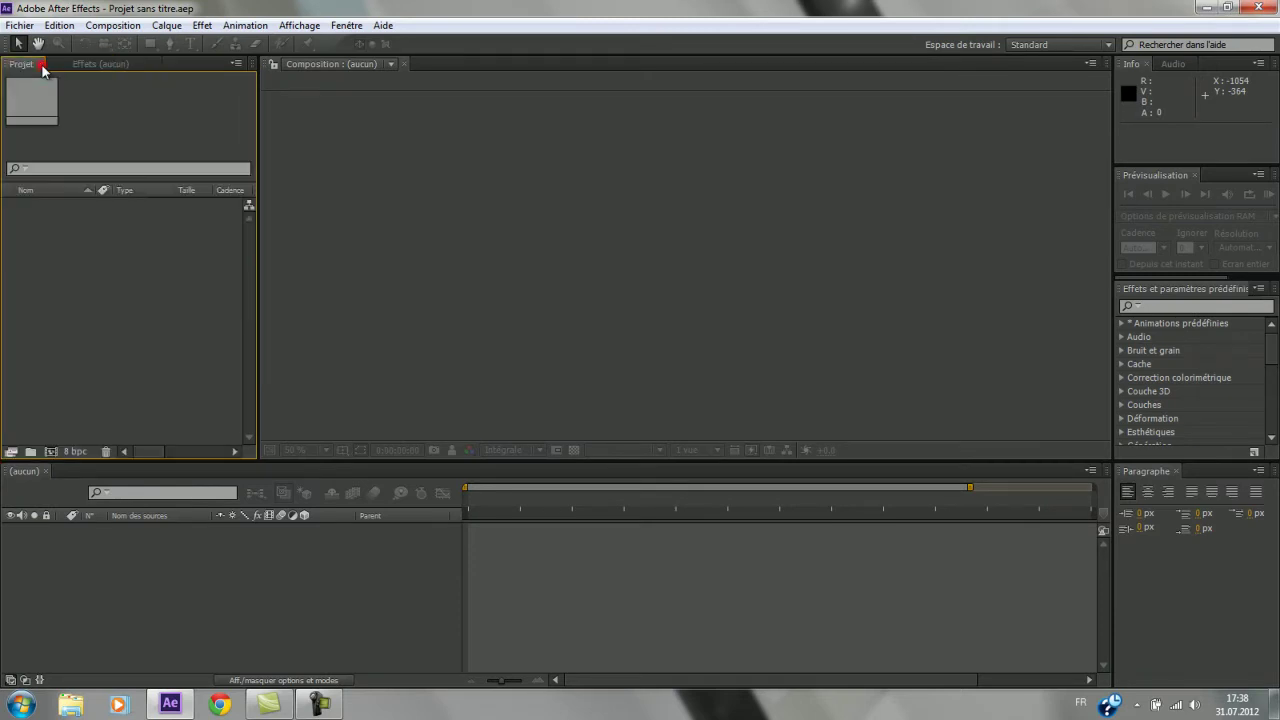
right_click(86, 262)
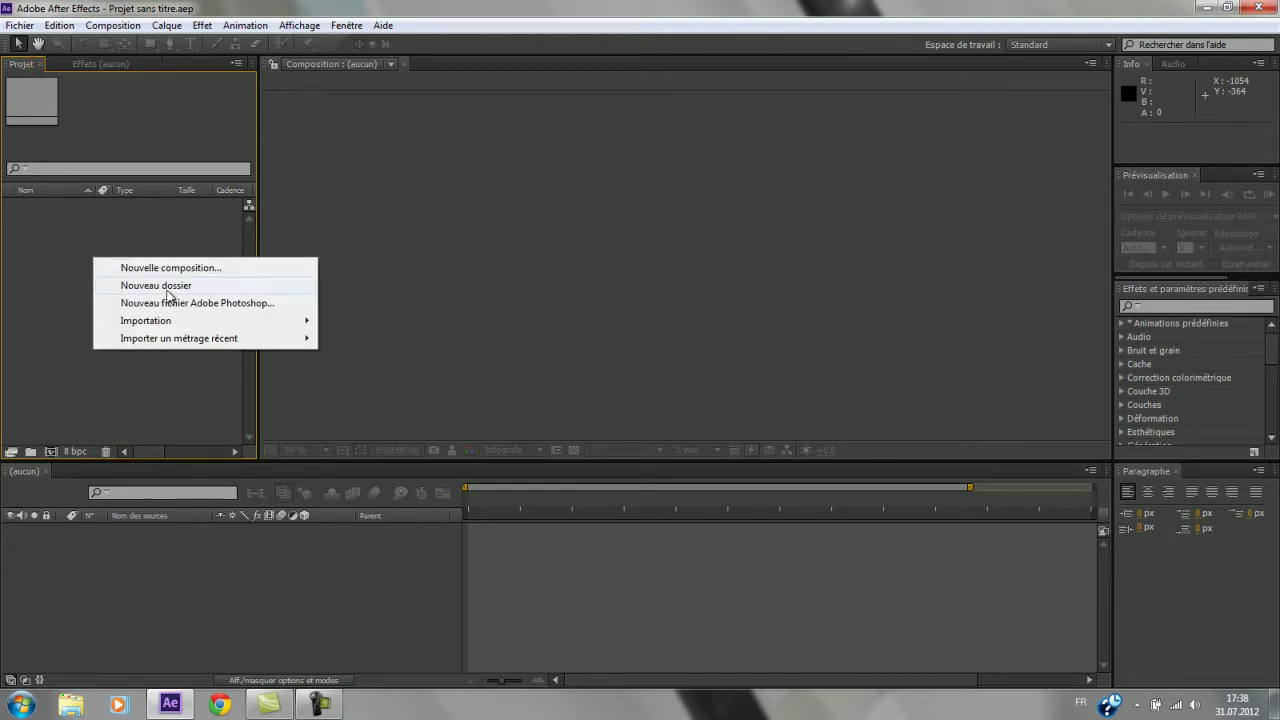
mouse_move(251, 320)
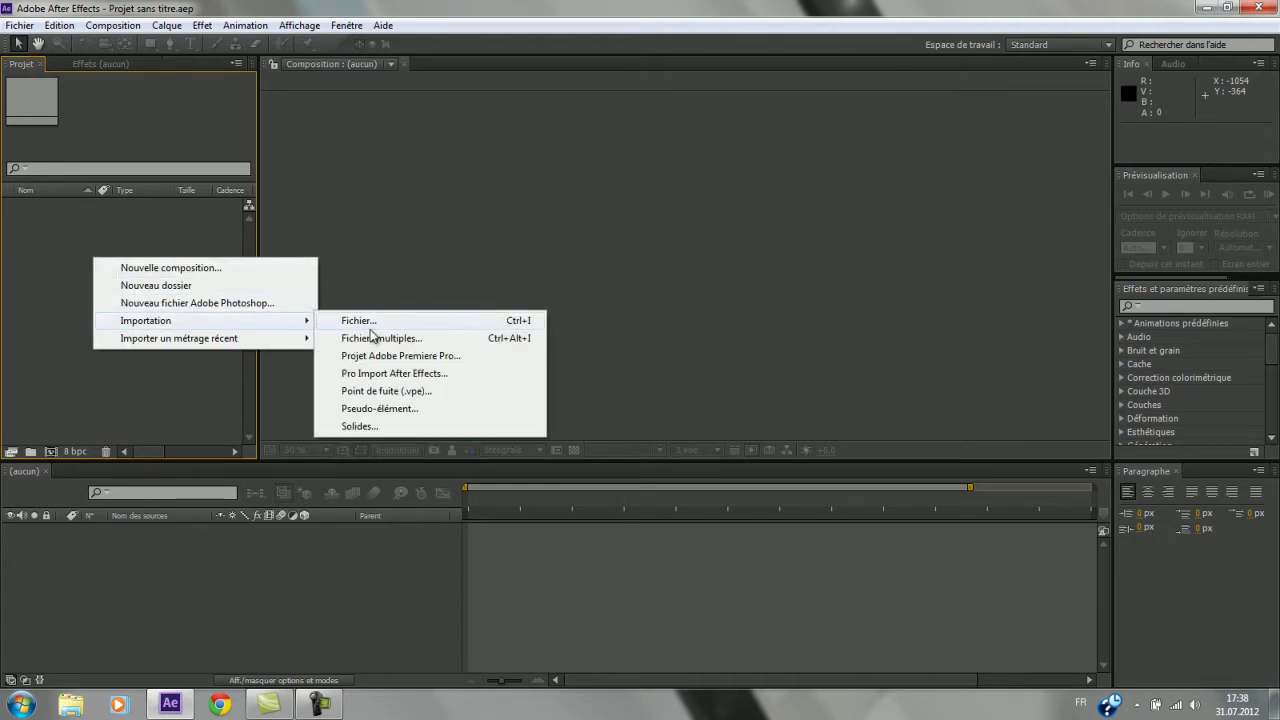
click(372, 322)
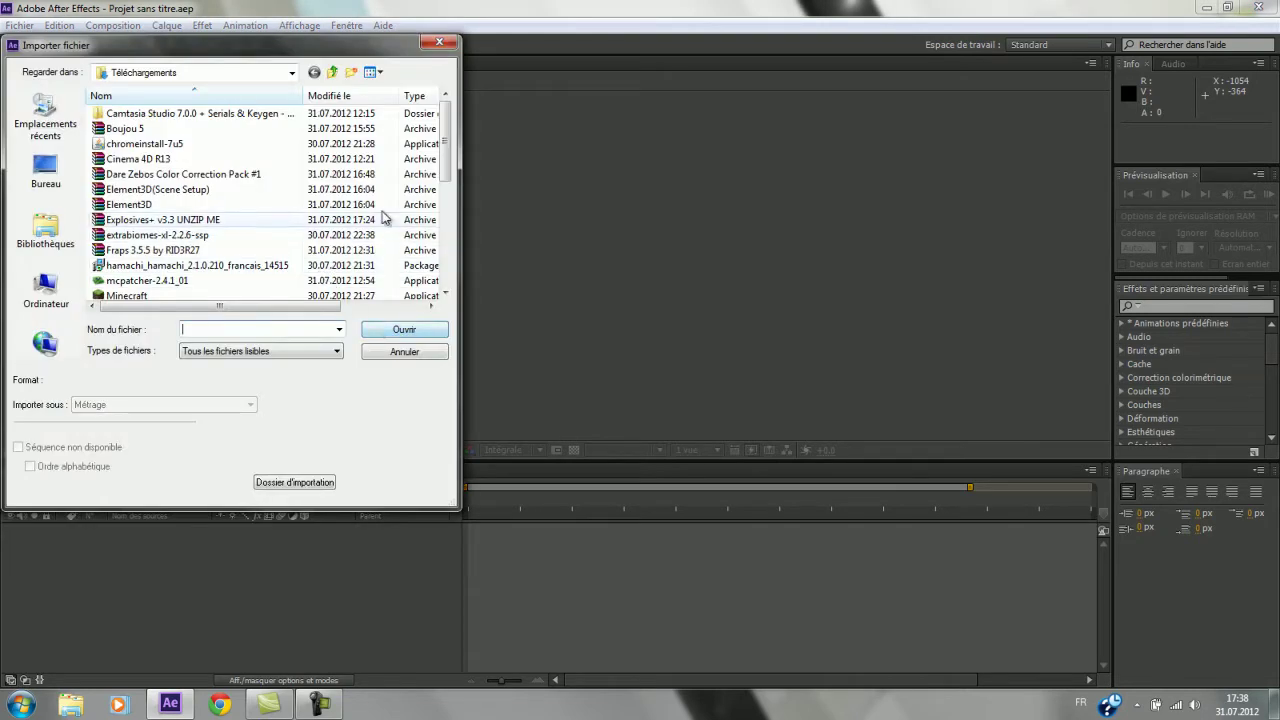
mouse_move(441, 135)
mouse_down()
mouse_move(453, 237)
mouse_move(446, 135)
mouse_up()
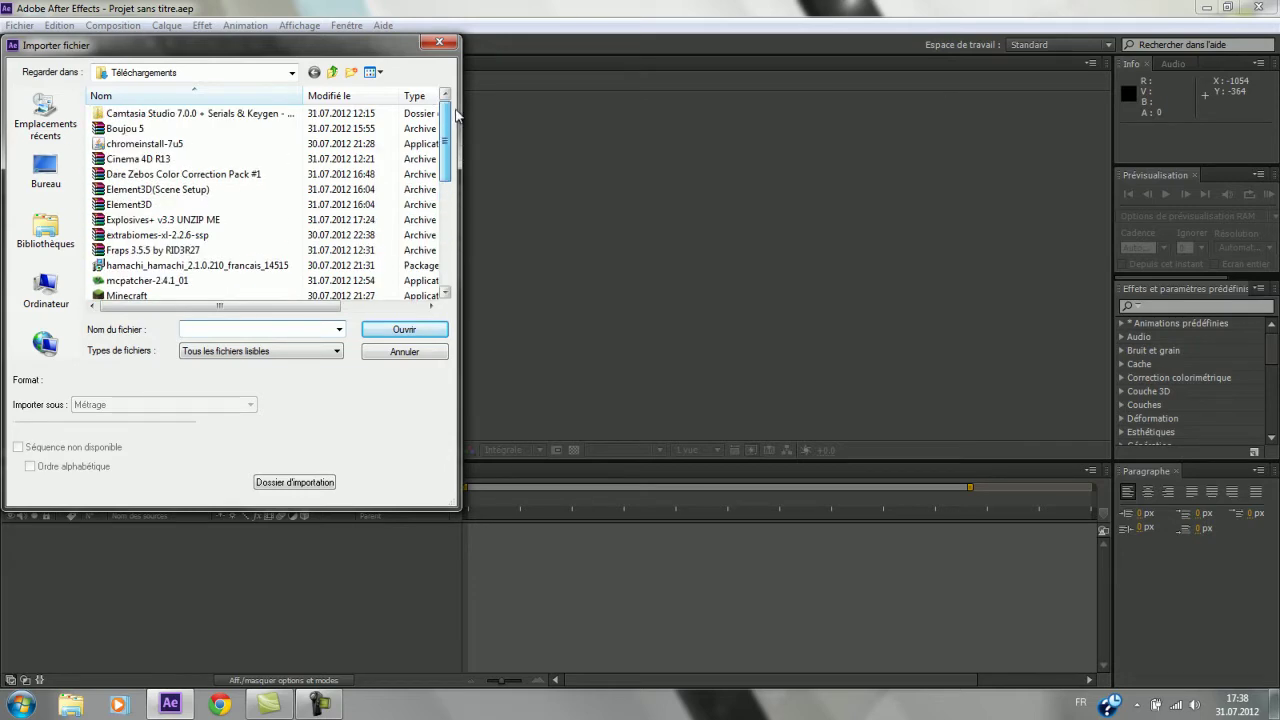
click(439, 41)
Import the recent footage terminal cinematics.mp4 and create a composition from it, dismissing the ray-traced 3D alert
right_click(117, 289)
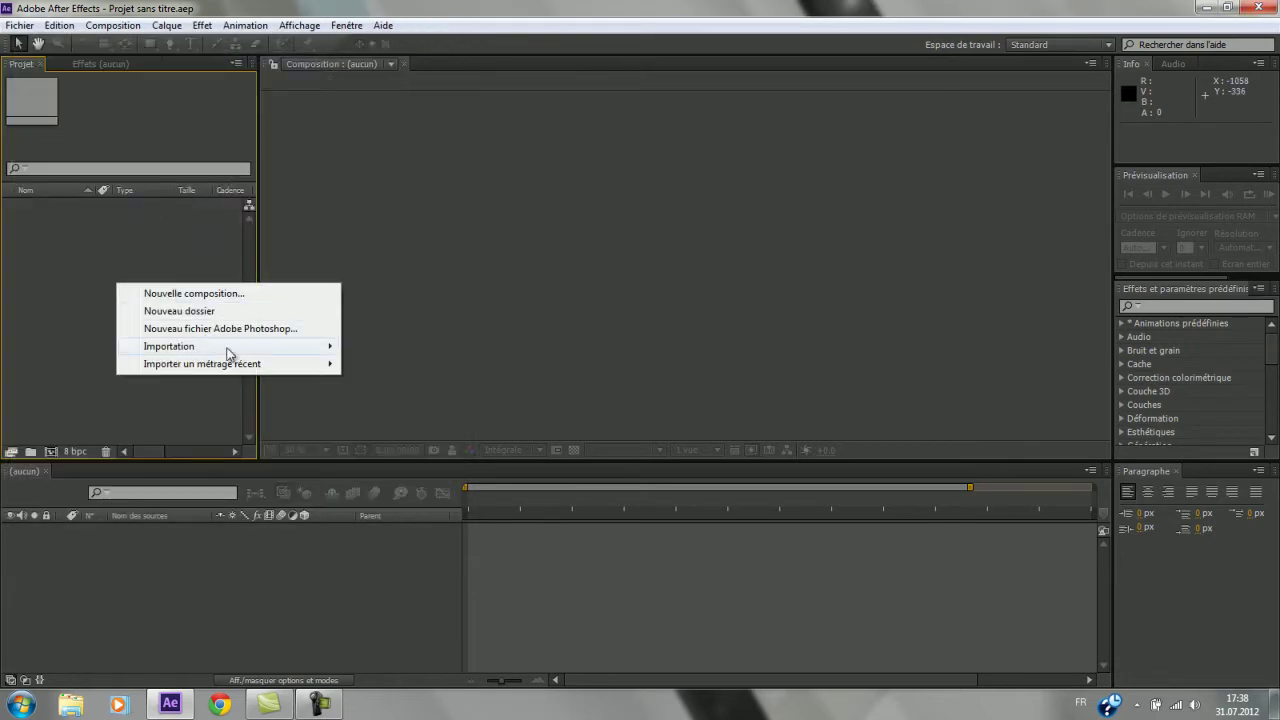
mouse_move(280, 366)
click(380, 366)
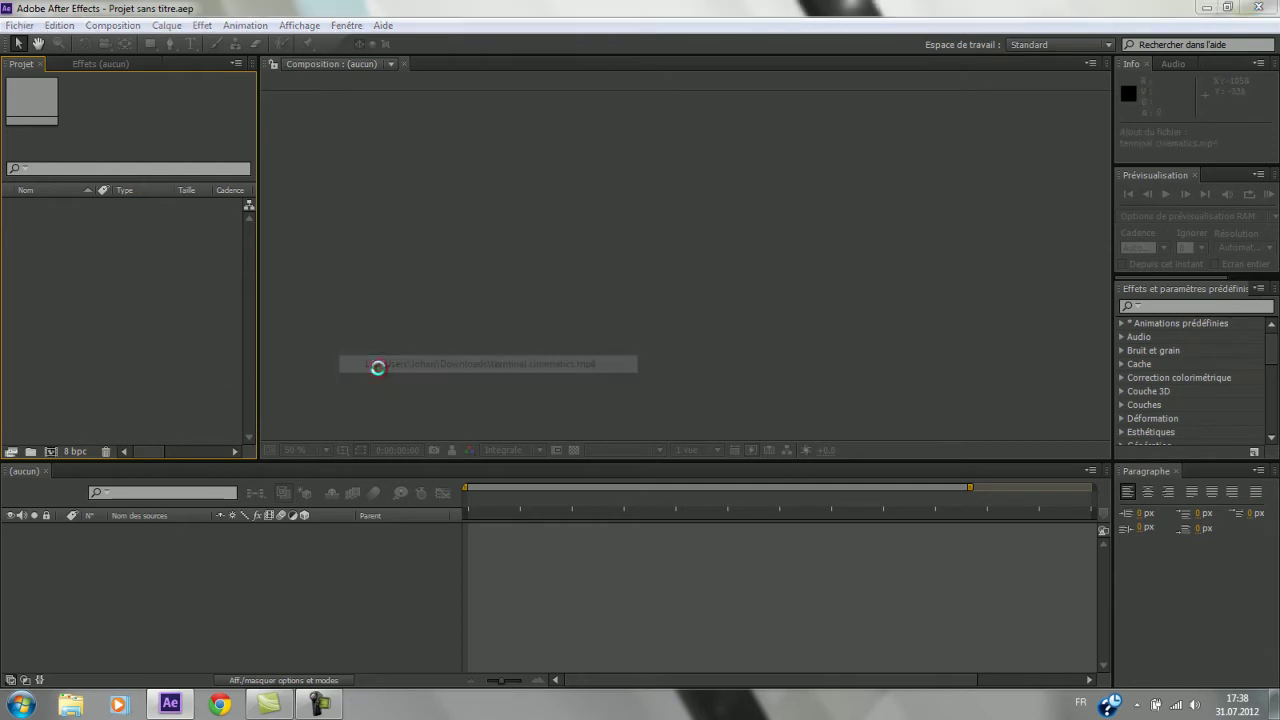
drag(64, 219, 98, 552)
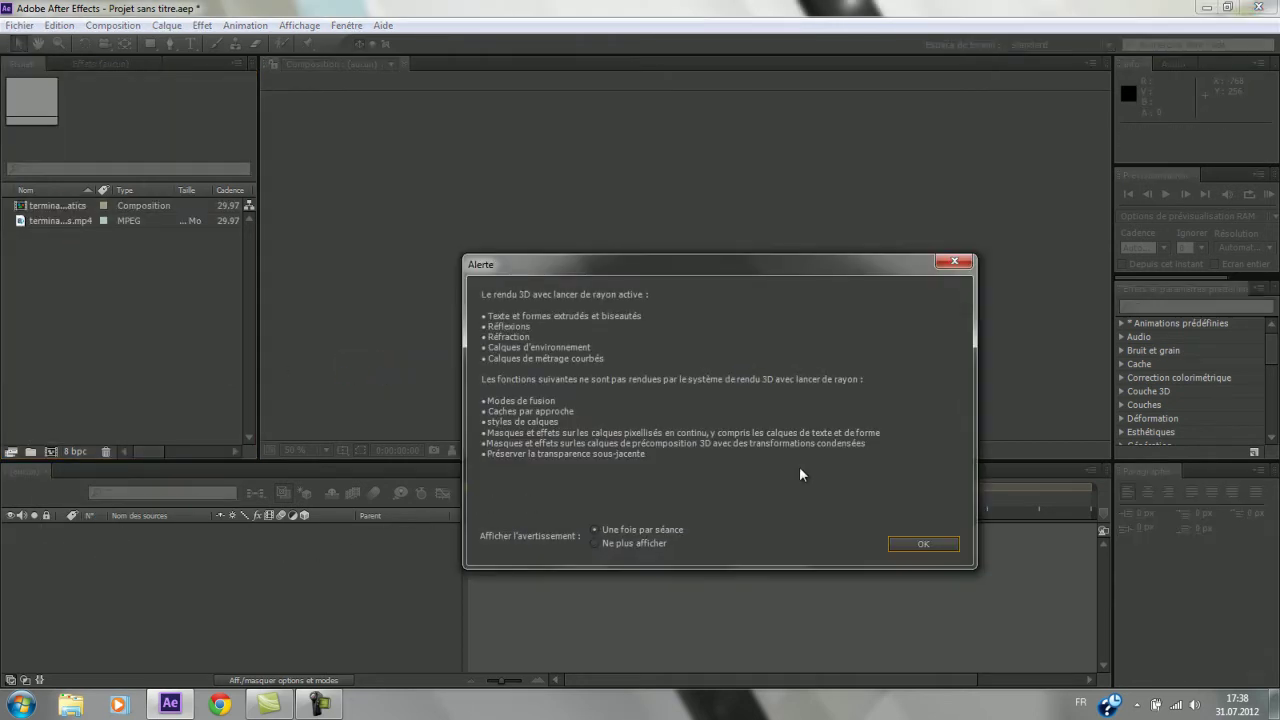
click(925, 545)
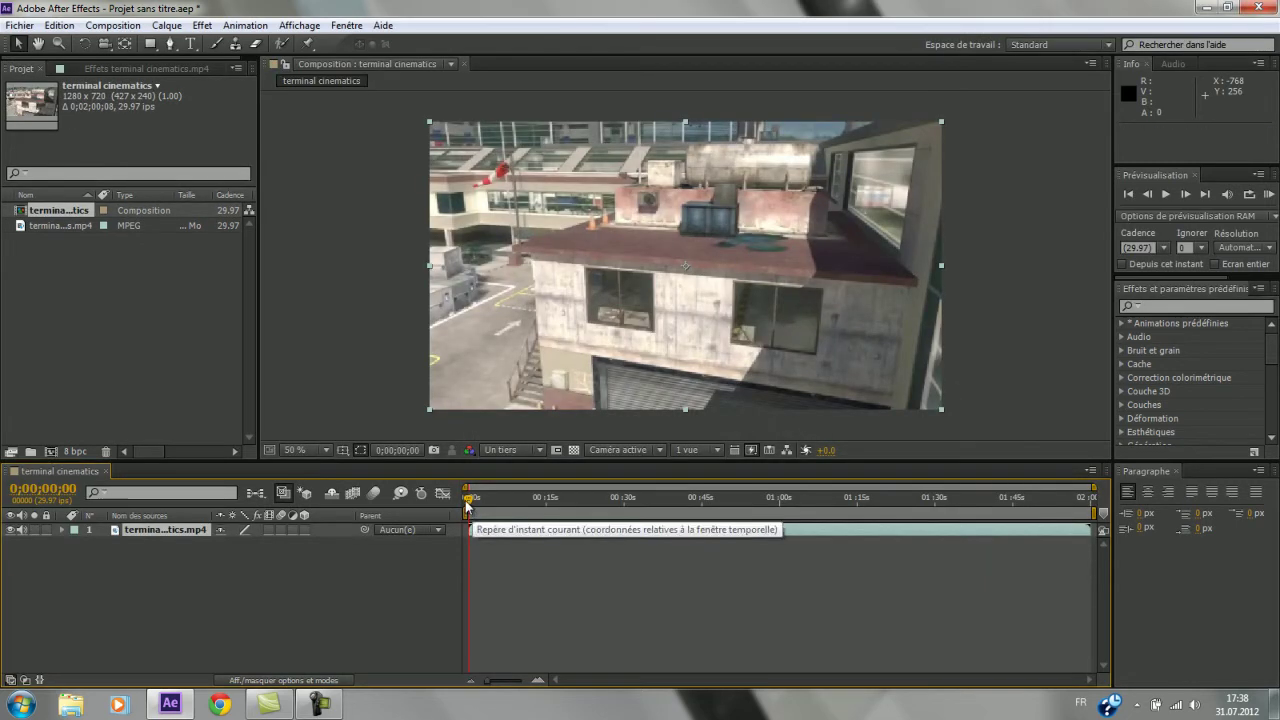
Trim the end of the terminal cinematics.mp4 layer to 0;00;04;04
mouse_move(477, 514)
mouse_down()
mouse_move(523, 511)
mouse_move(456, 512)
mouse_up()
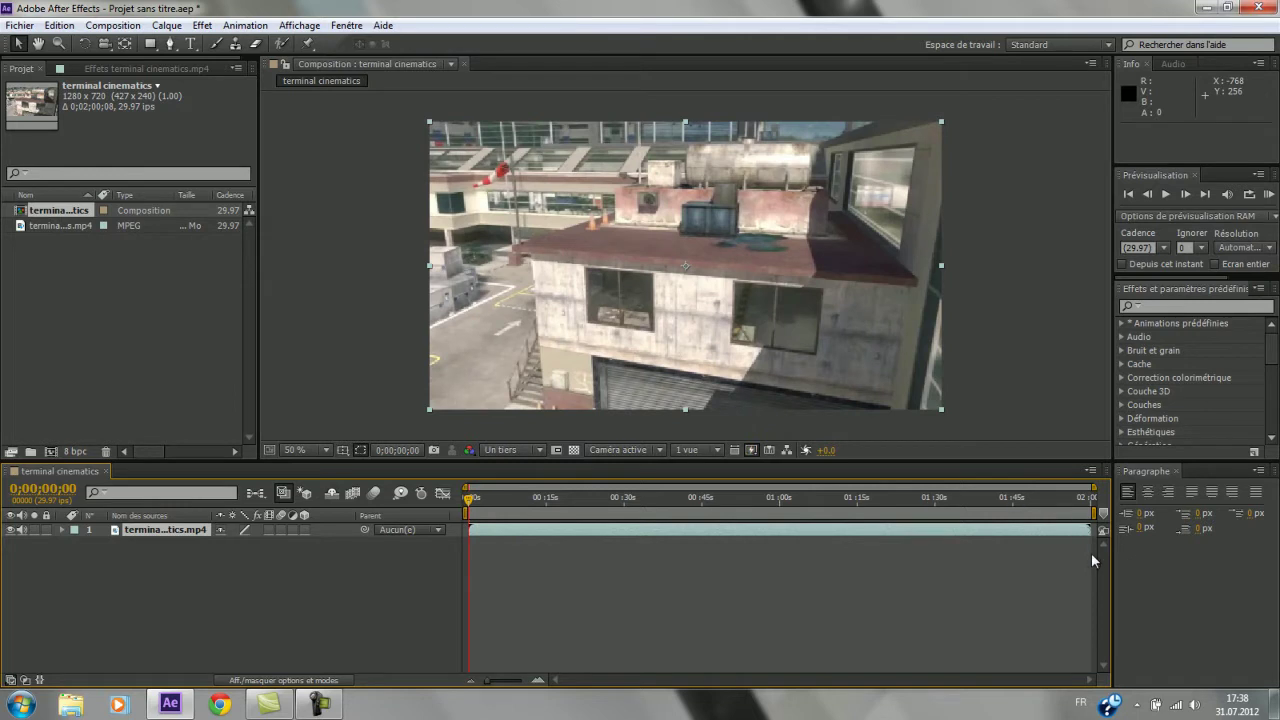
drag(1088, 530, 480, 530)
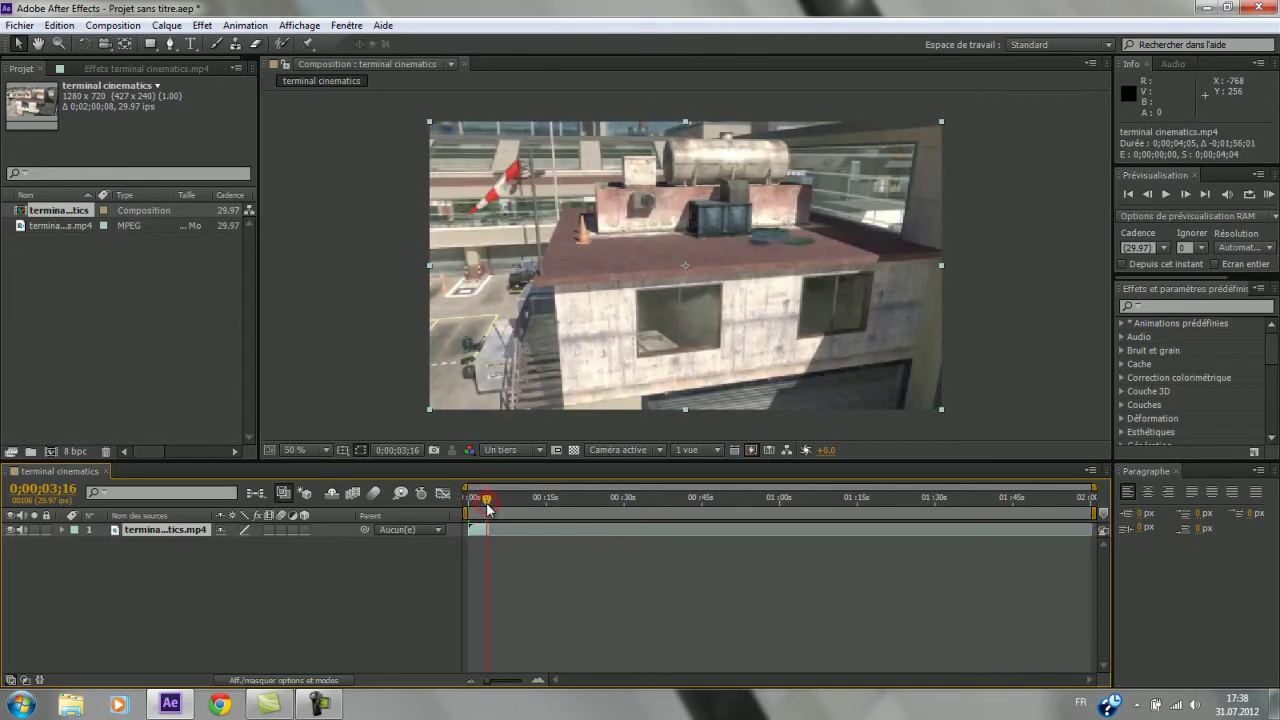
drag(486, 684, 514, 686)
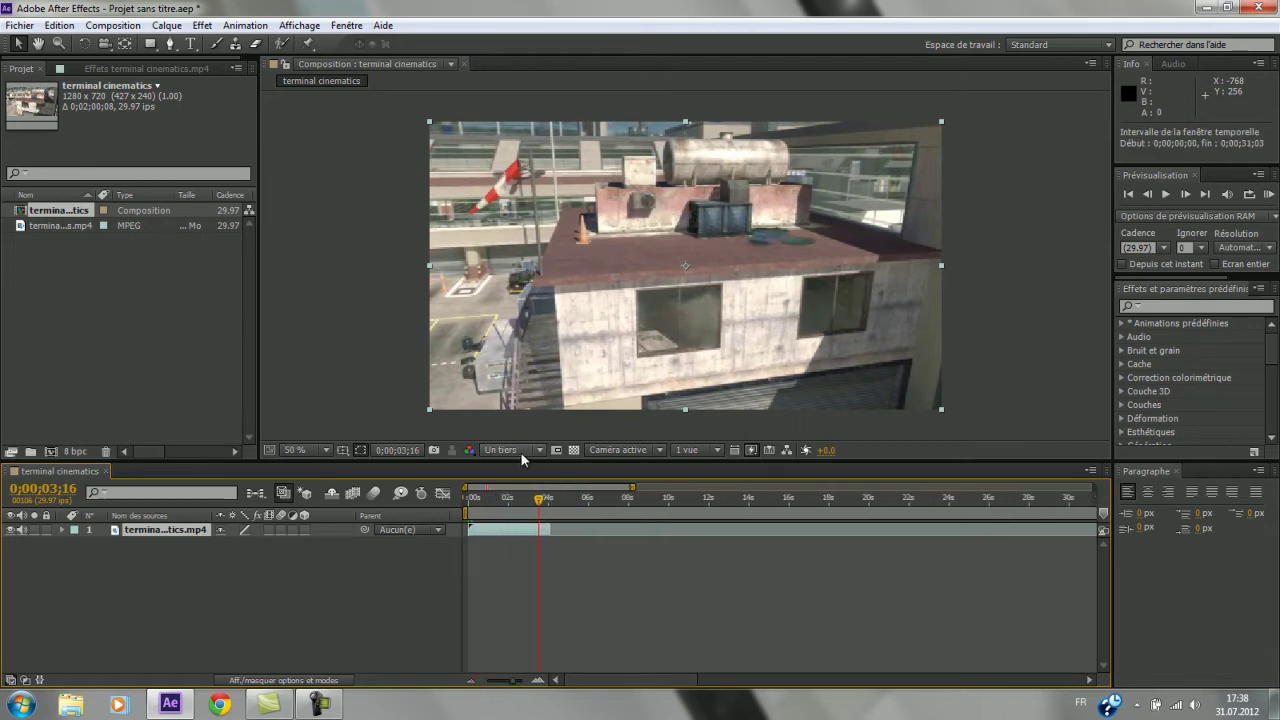
Set the fast preview mode to Ebauche rapide and return the current time to 0;00;00;00
click(751, 450)
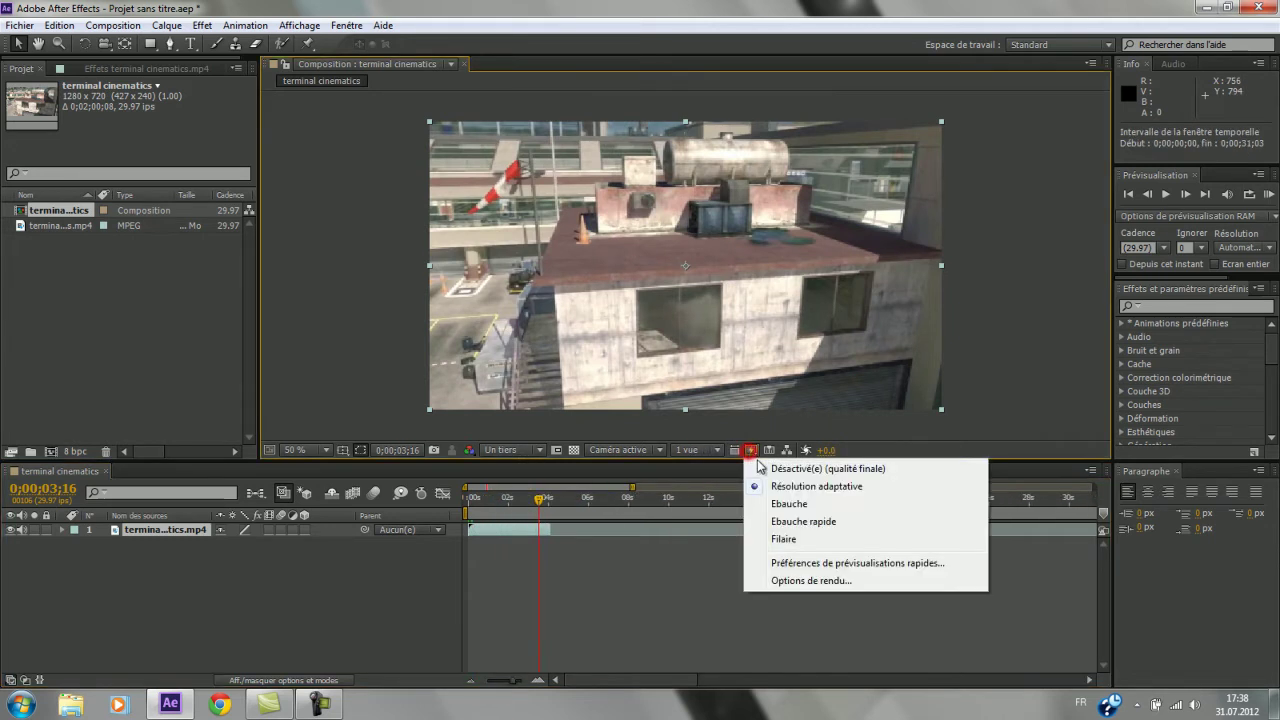
click(787, 521)
click(469, 499)
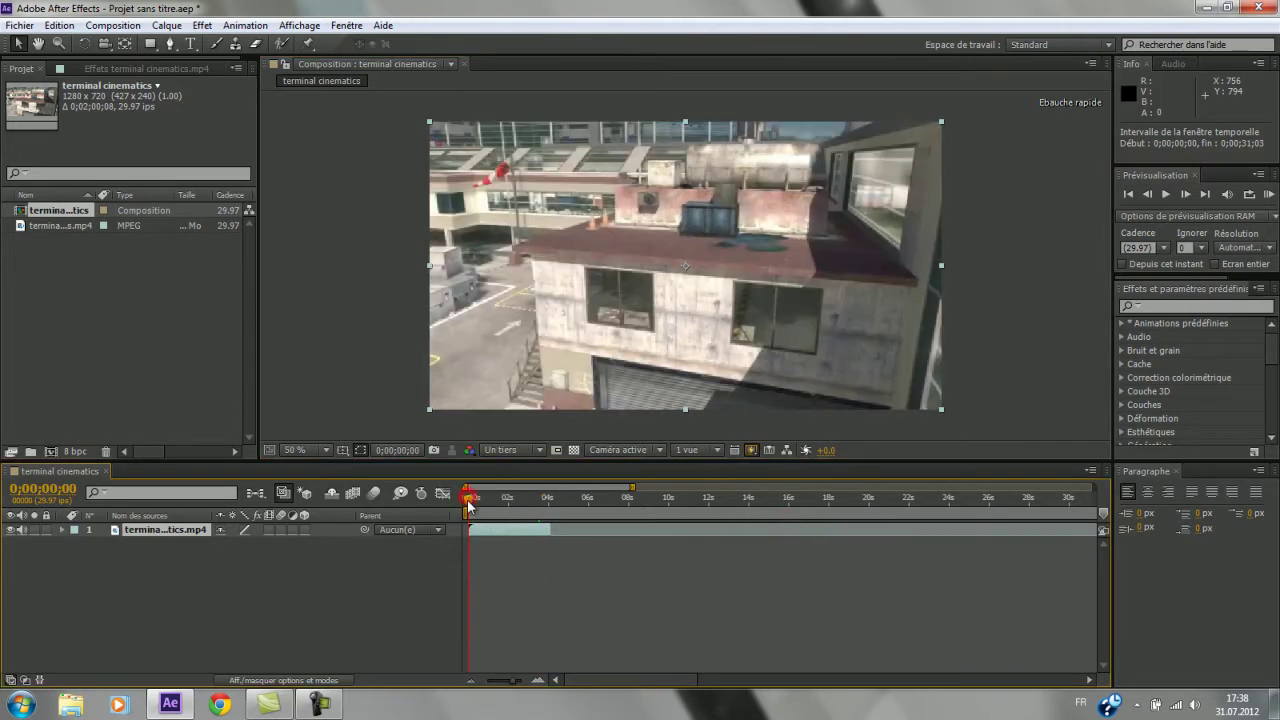
drag(475, 505, 450, 495)
Apply the Magic Bullet Looks effect to the clip and open the look for editing in Magic Bullet Looks
click(202, 25)
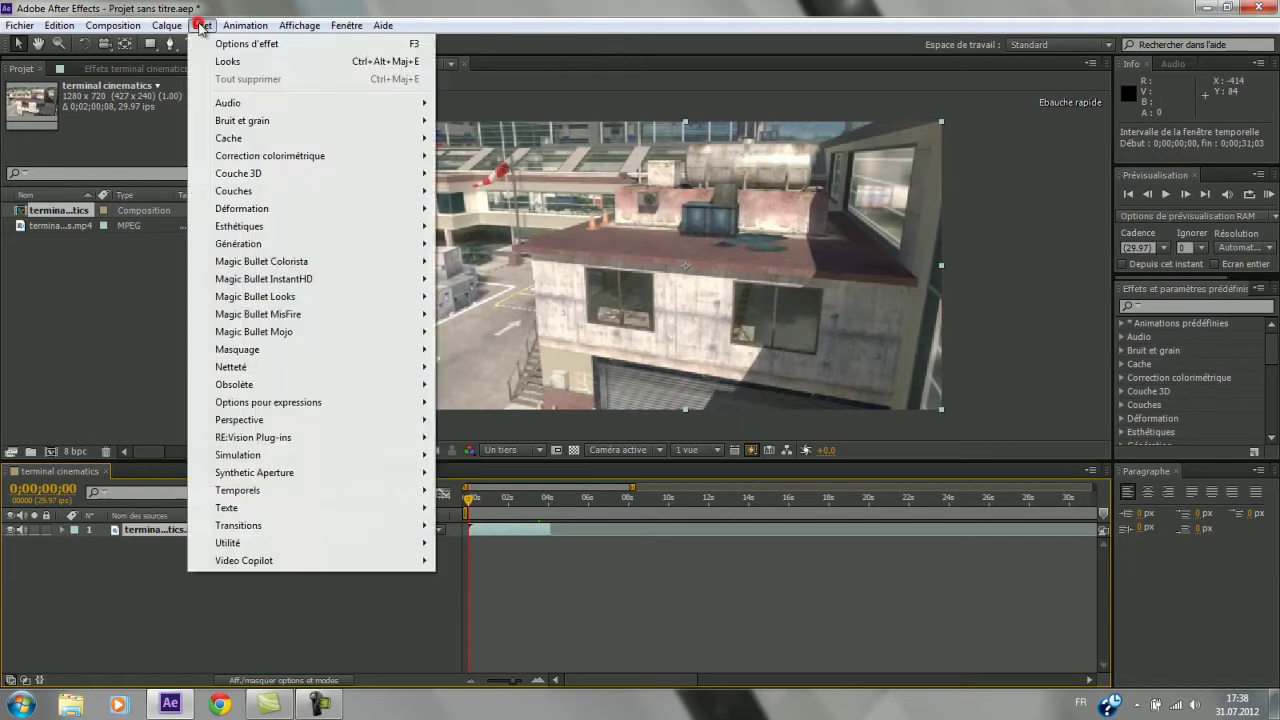
mouse_move(368, 298)
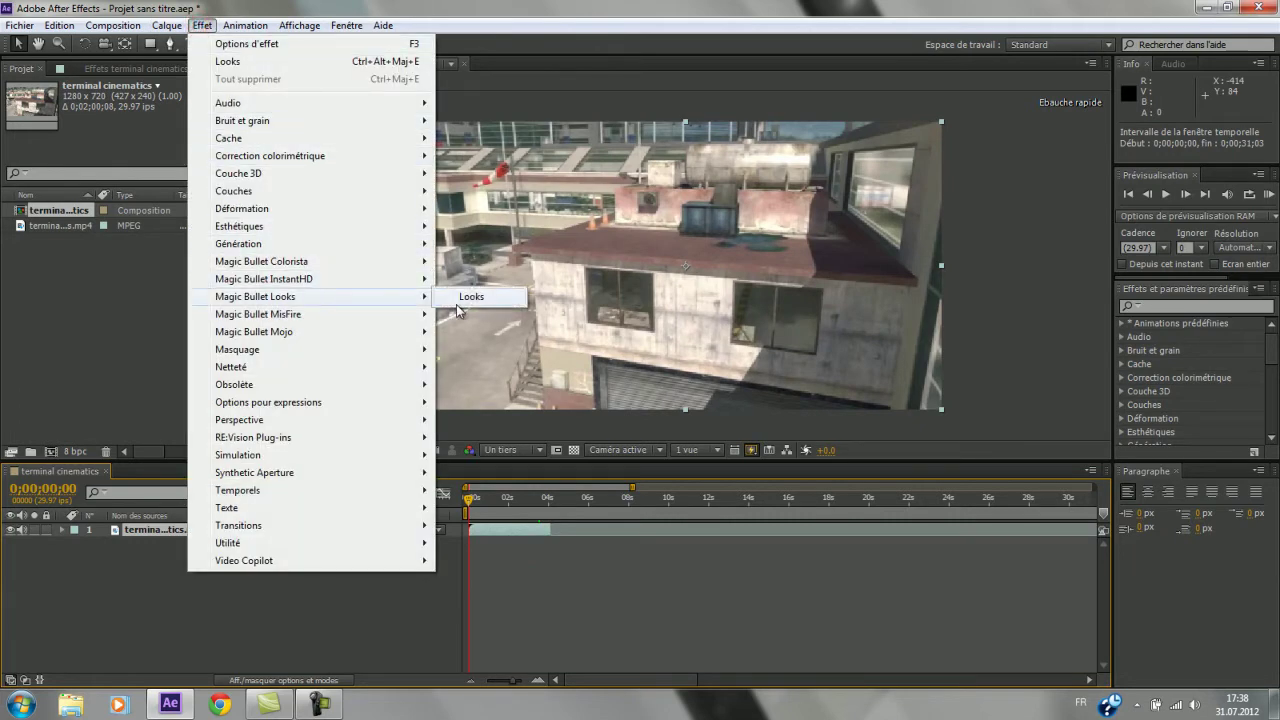
click(462, 304)
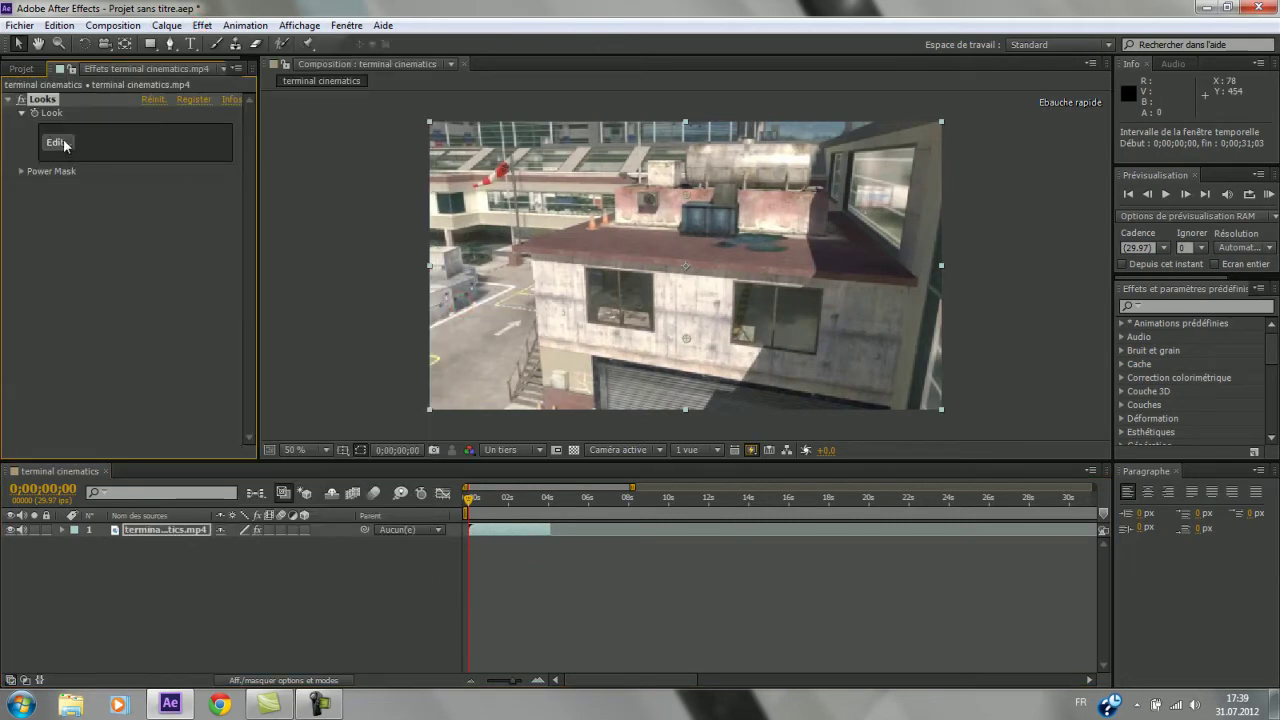
click(63, 144)
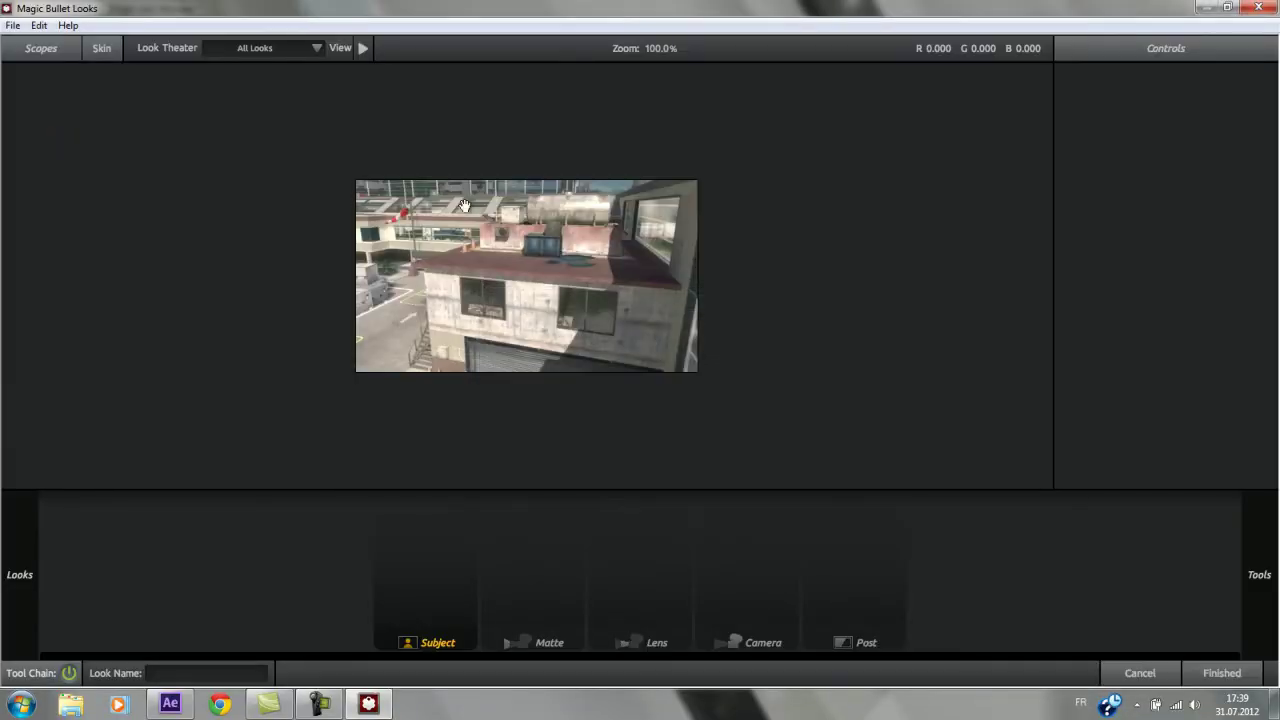
scroll(596, 240, up, 4)
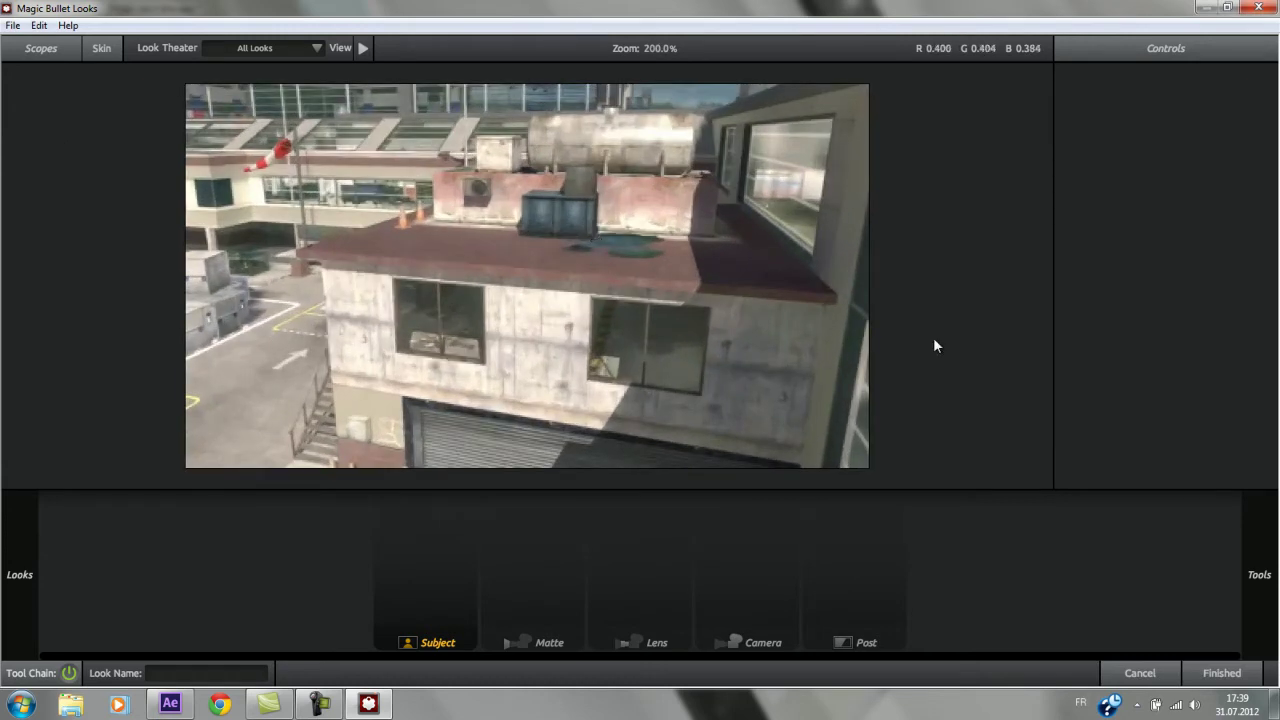
Try the Zebo (15), Zebo (28) and Zebo (65) presets from Dare Zebo's Color Correction Pack #1
mouse_move(8, 300)
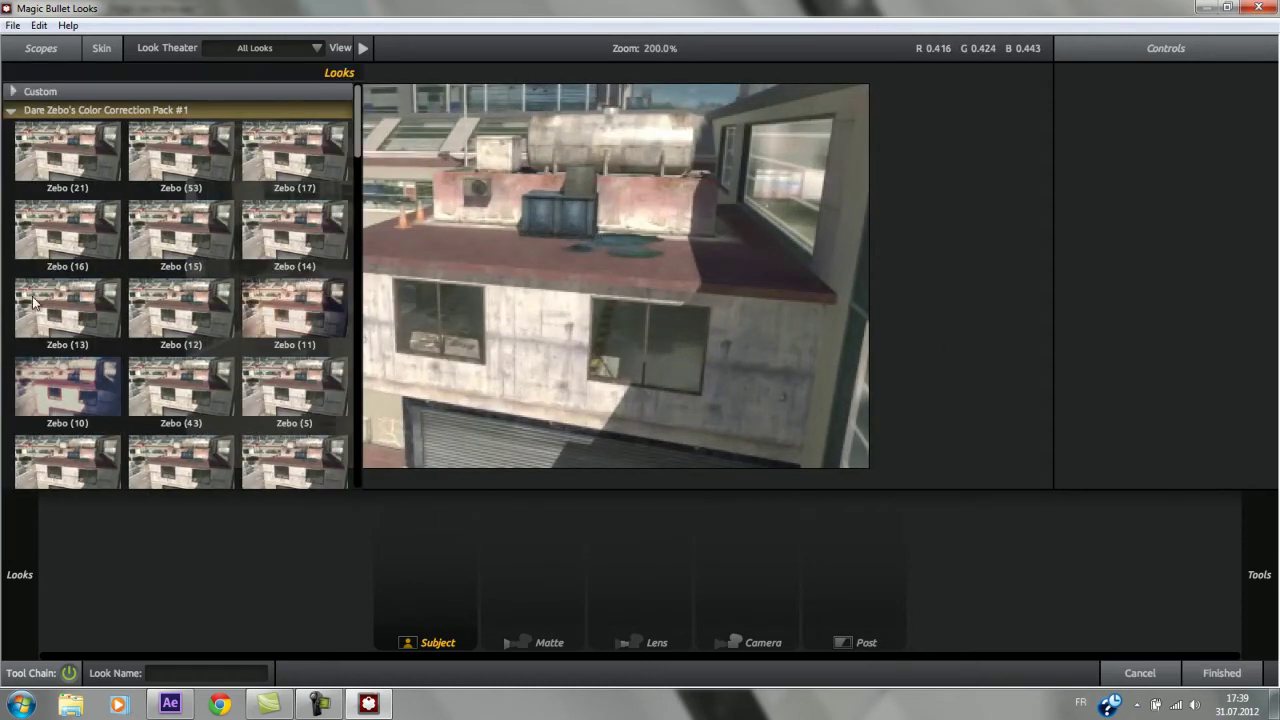
click(13, 110)
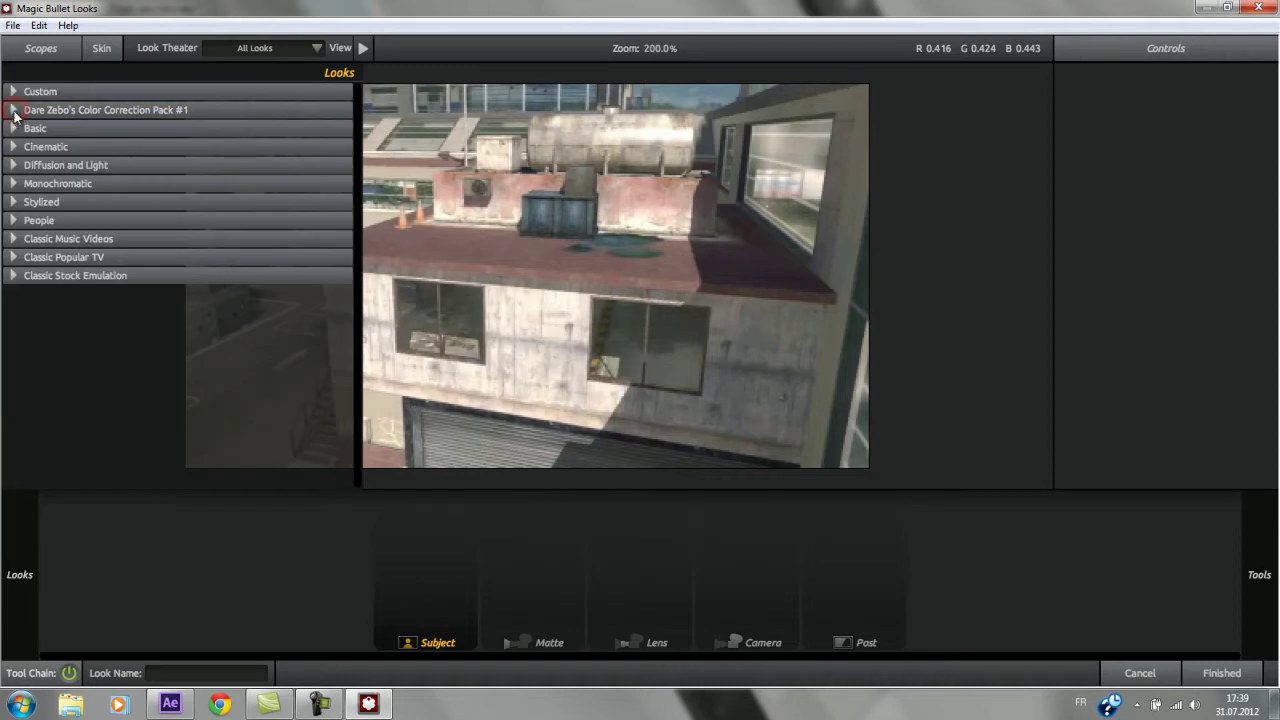
click(13, 110)
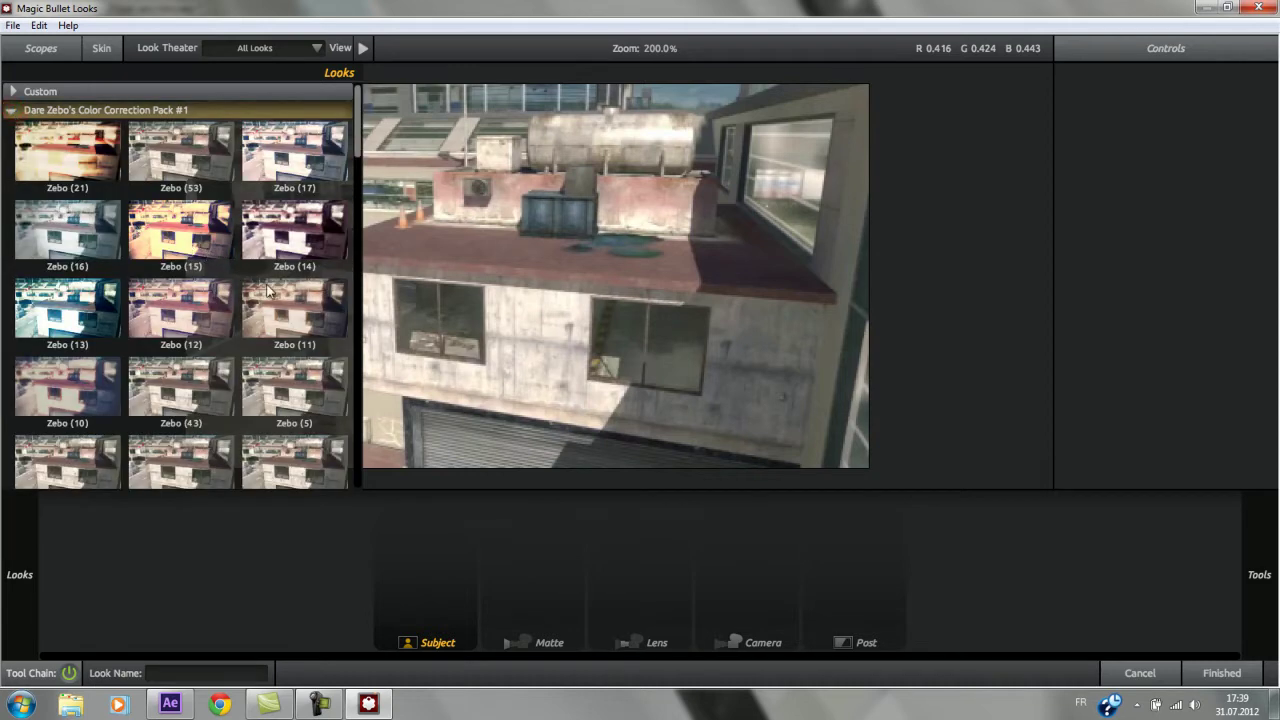
click(166, 202)
scroll(268, 290, down, 10)
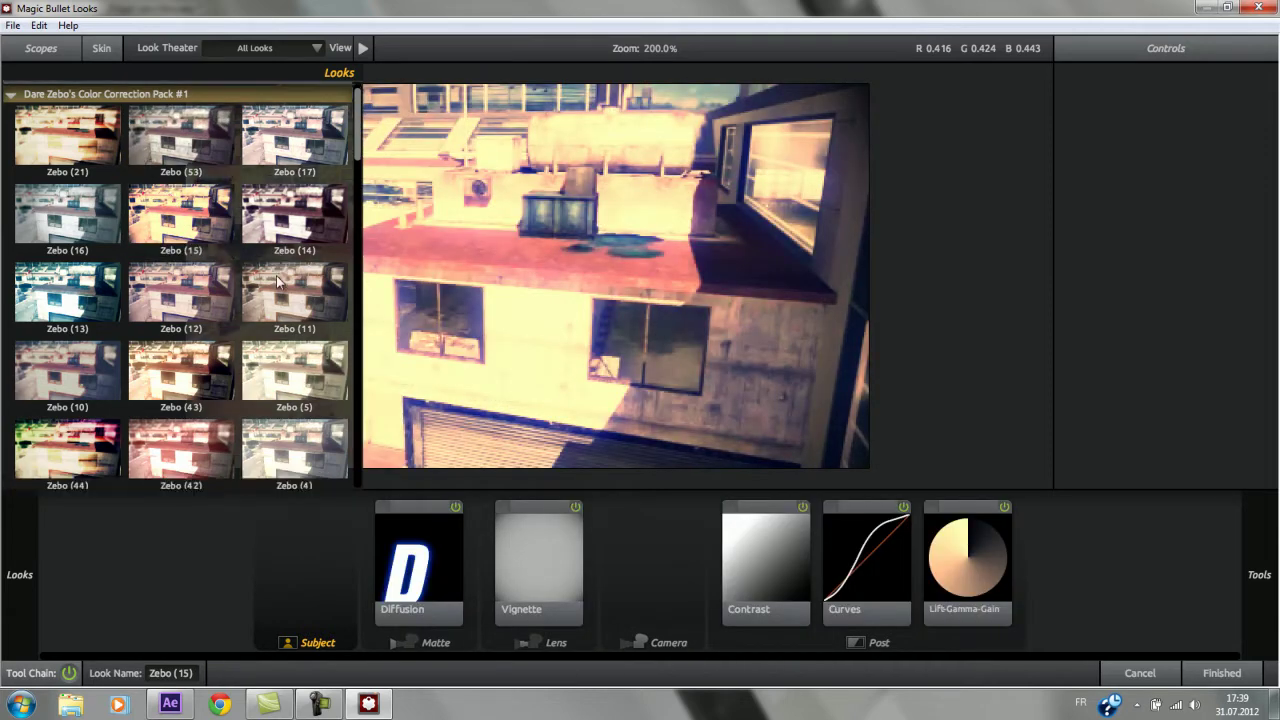
scroll(262, 300, down, 3)
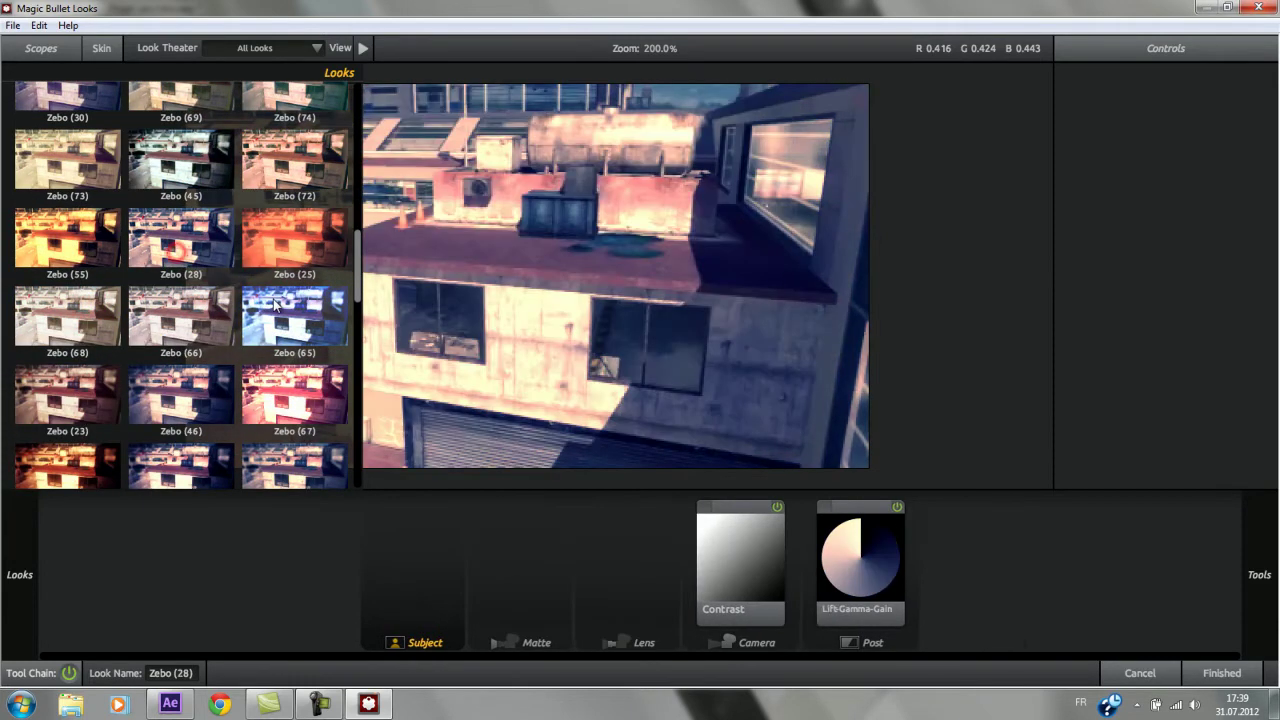
click(294, 320)
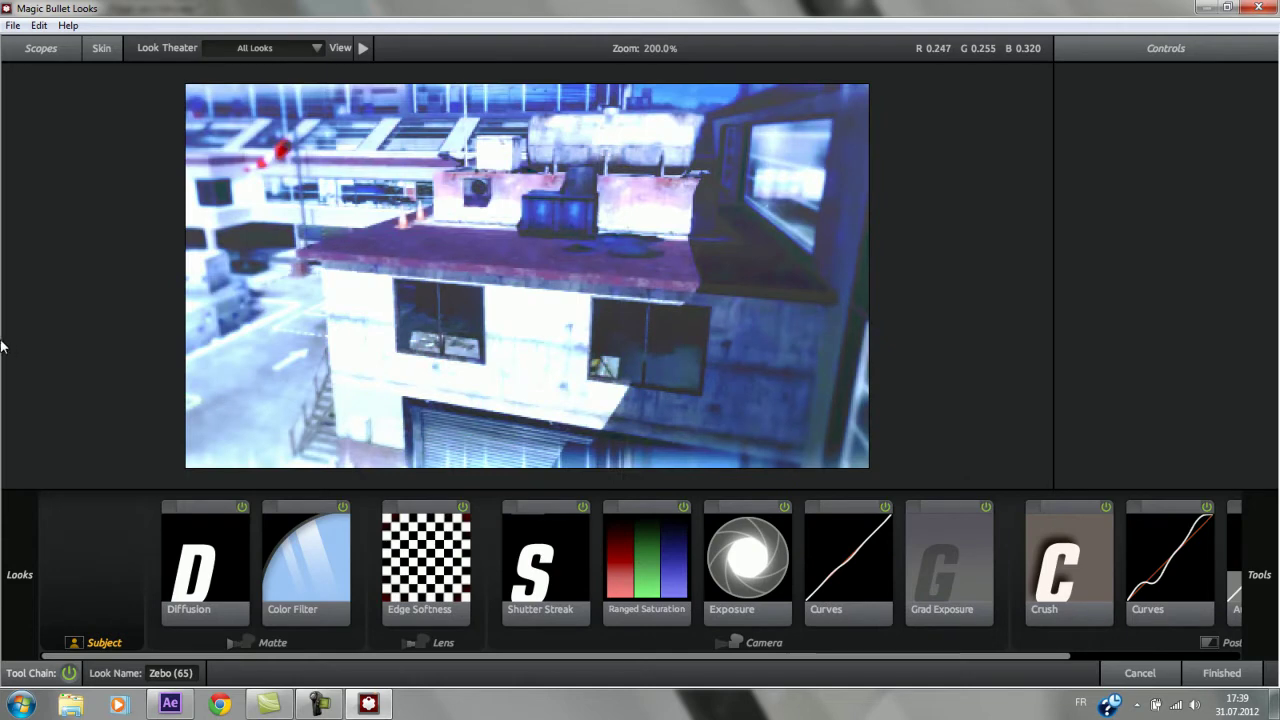
Try the Zebo (31) preset from Dare Zebo's Color Correction Pack #1 on the footage
mouse_move(20, 345)
scroll(172, 362, down, 3)
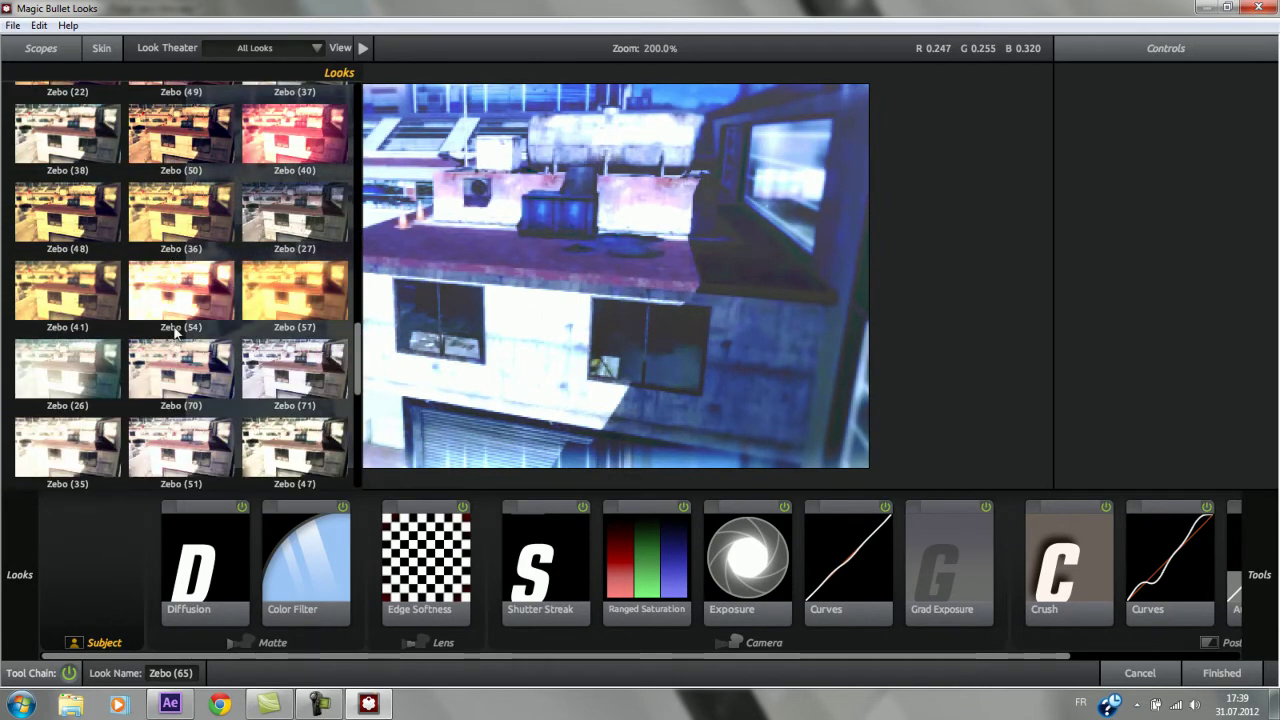
scroll(175, 333, up, 8)
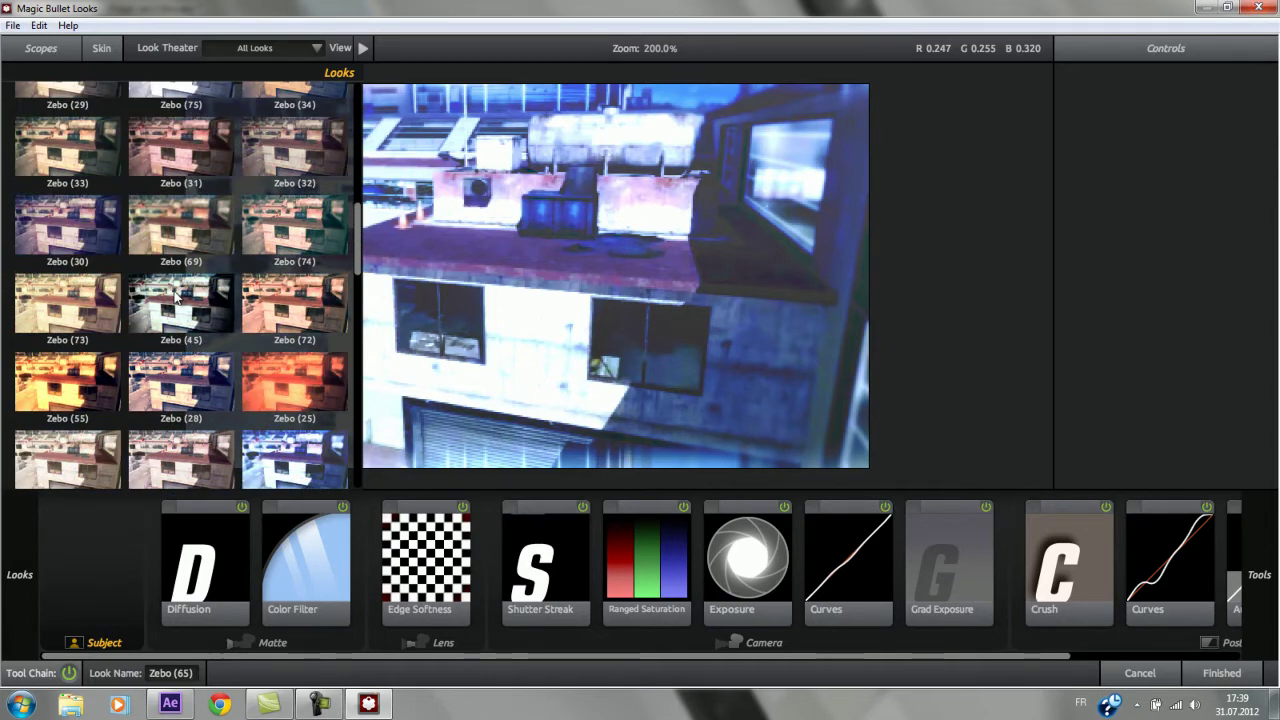
scroll(176, 300, up, 2)
click(181, 328)
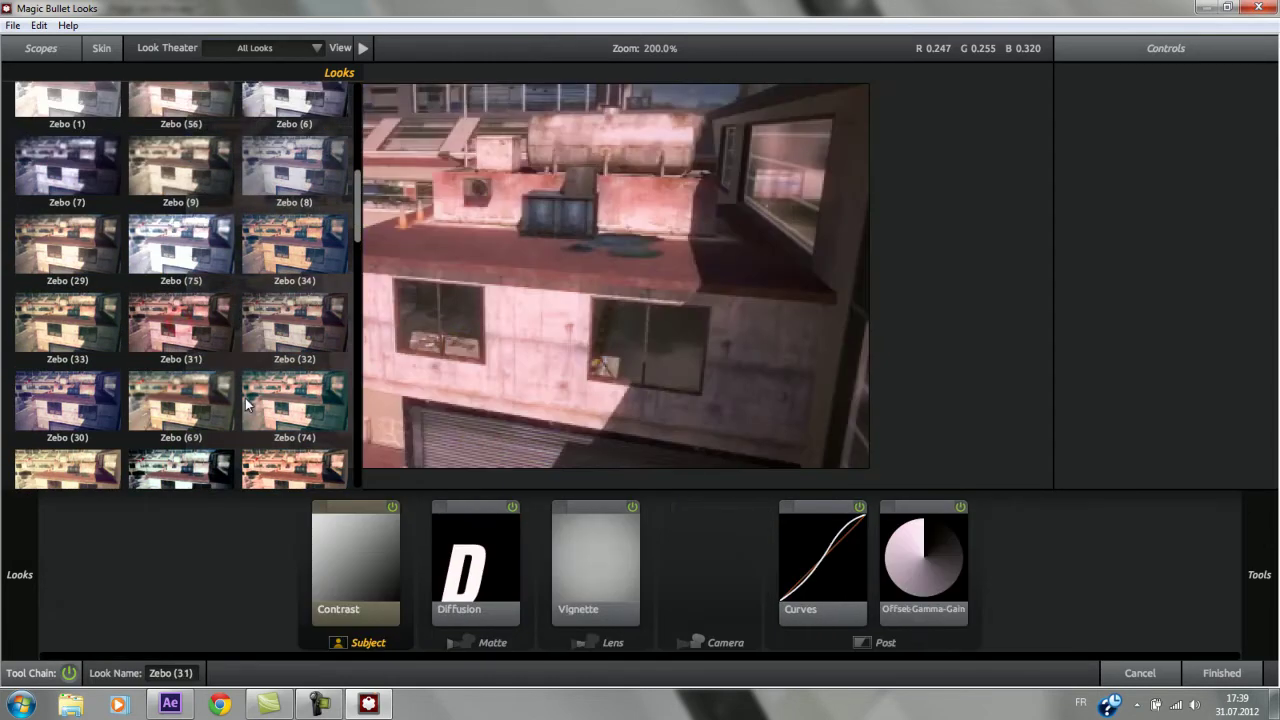
Delete the preset's Contrast, Diffusion, Vignette, Curves and Offset-Gamma-Gain tools from the tool chain
click(344, 552)
key(Delete)
click(475, 554)
key(Delete)
click(579, 551)
key(Delete)
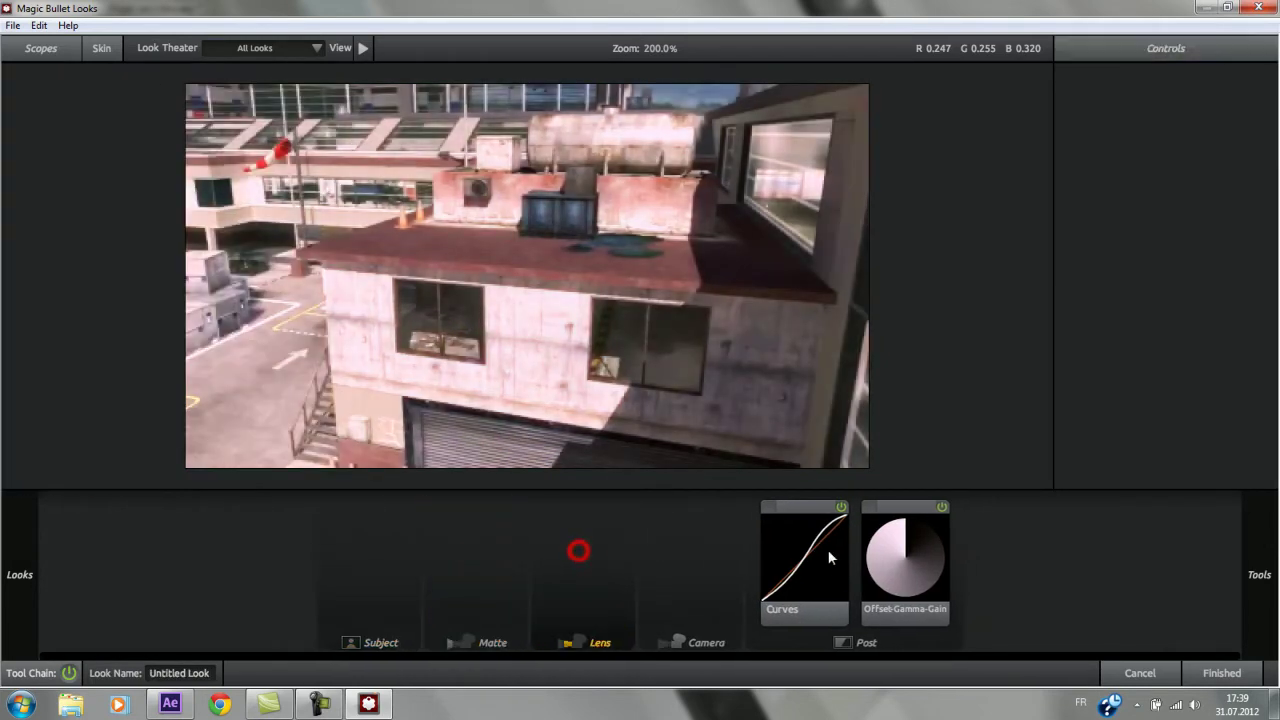
click(829, 557)
key(Delete)
click(893, 551)
key(Delete)
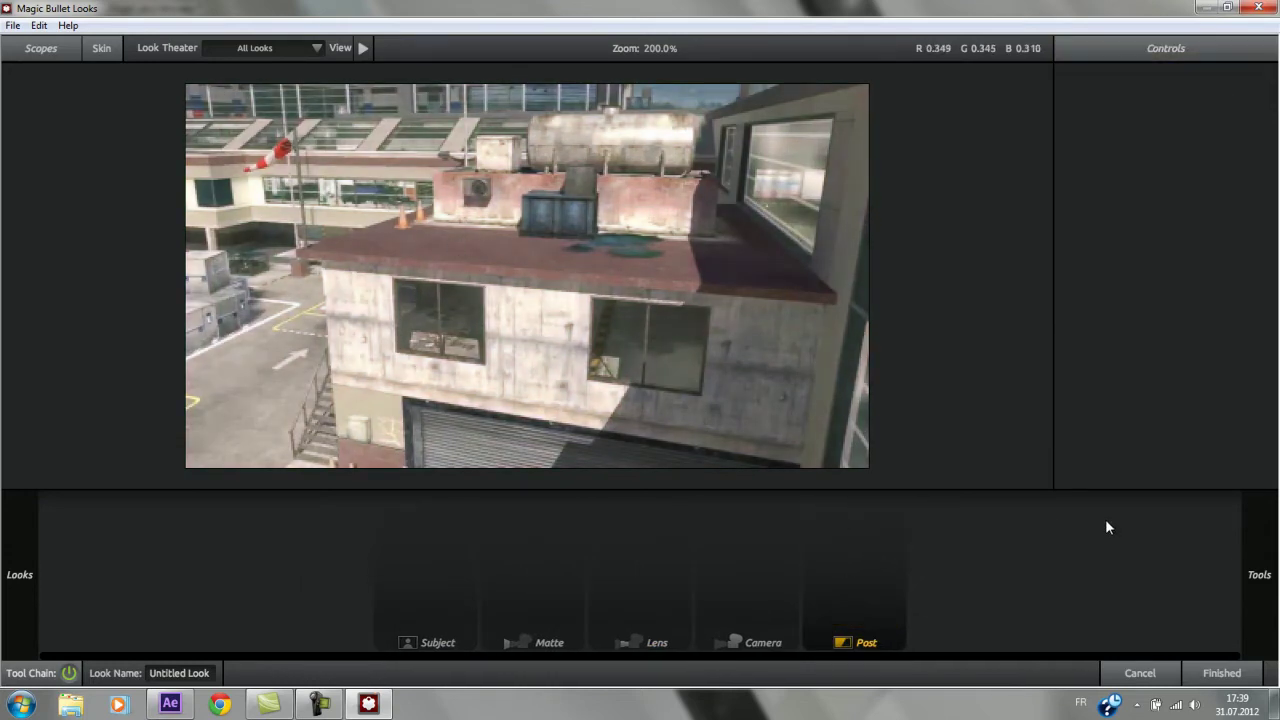
Add a Curves tool to the Subject stage and shape its RGB curve into a gentle S with lowered shadows and raised highlights
mouse_move(1278, 543)
scroll(1063, 321, down, 3)
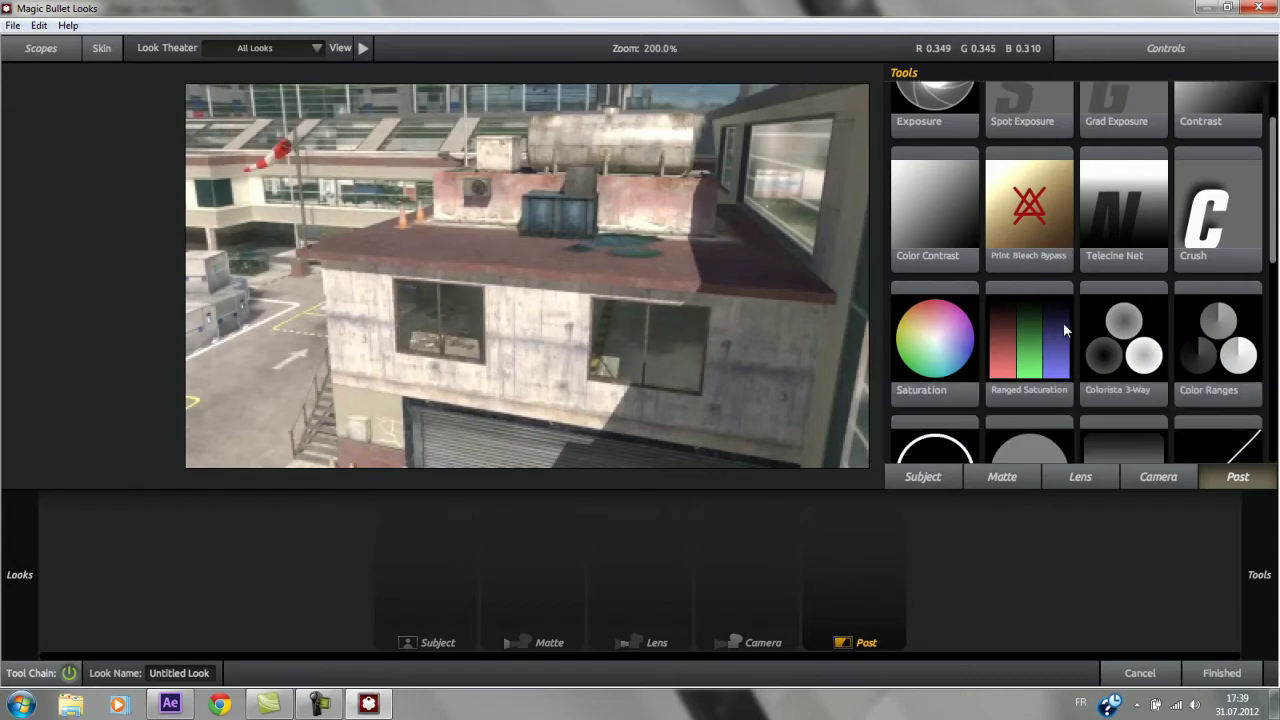
drag(1237, 351, 436, 569)
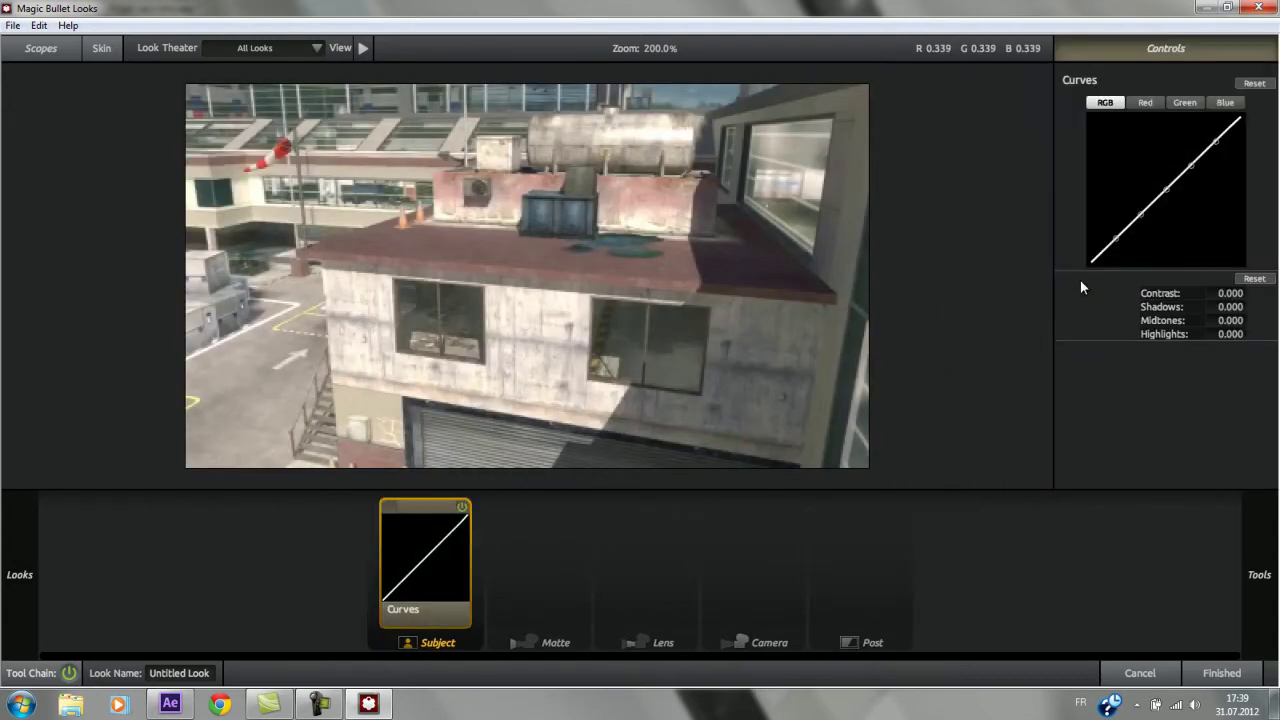
drag(1115, 238, 1141, 221)
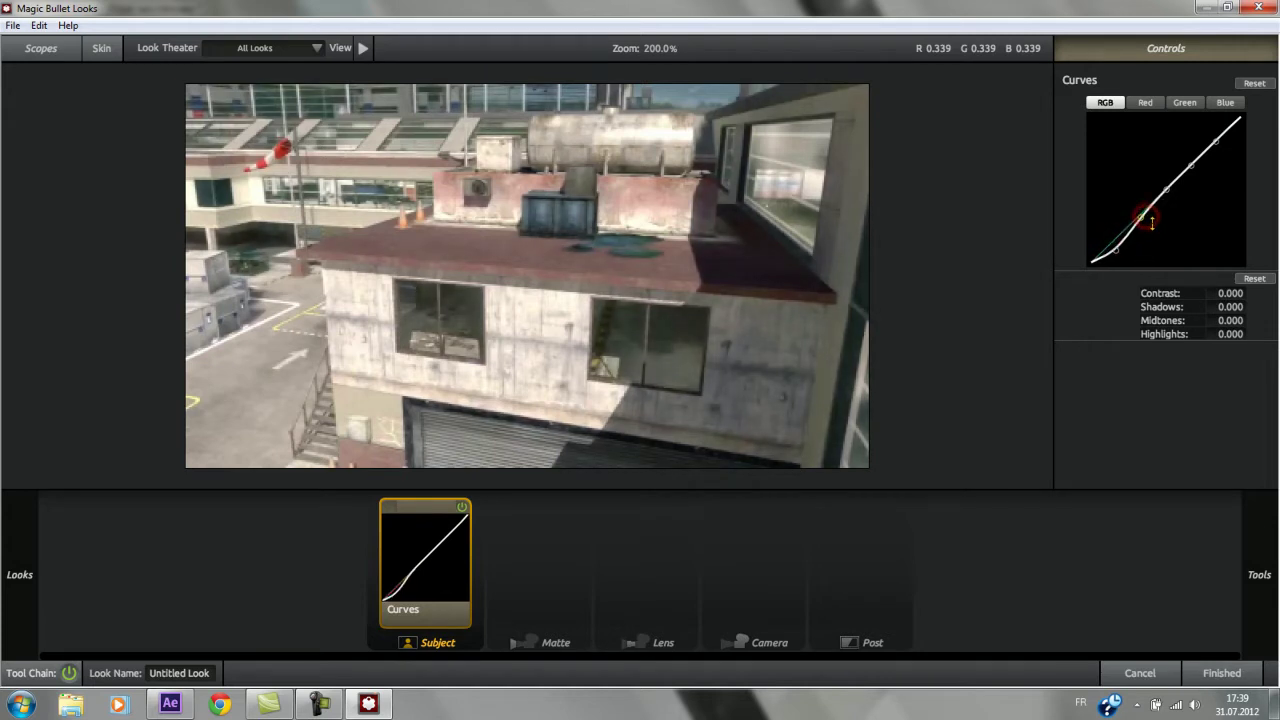
drag(1191, 165, 1229, 134)
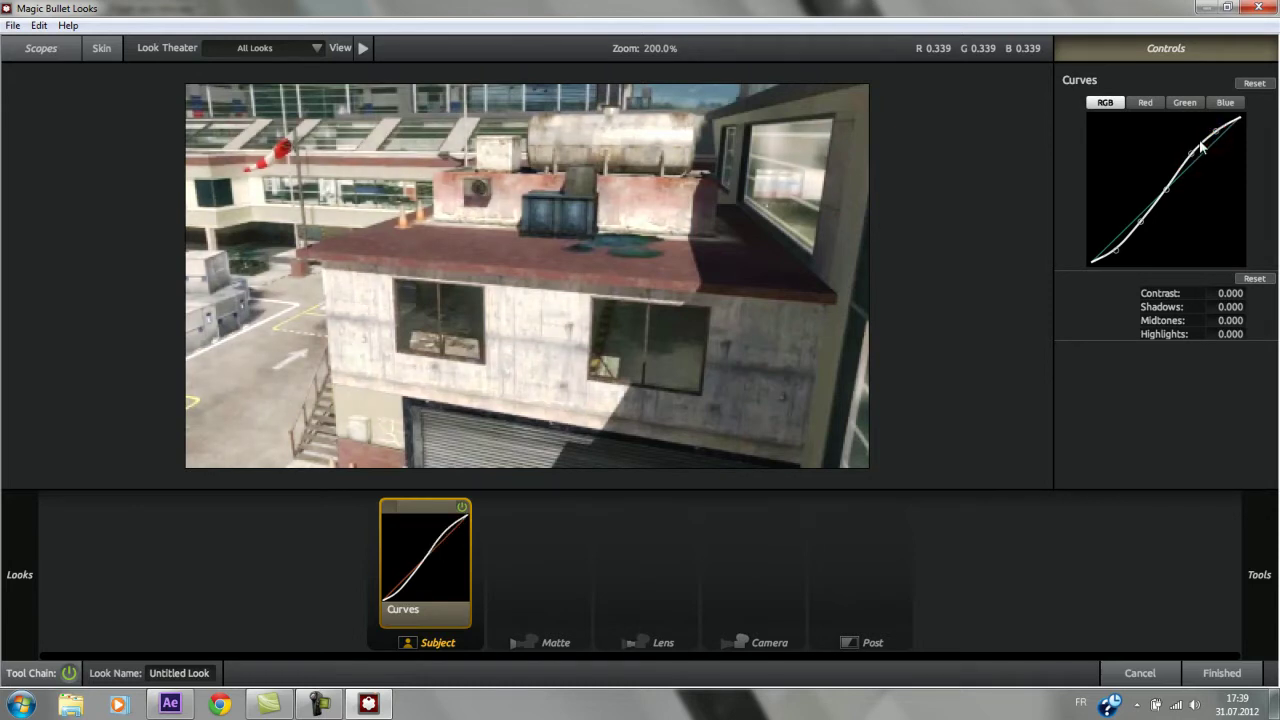
Add a Subject-stage Spot Exposure centred at X +1.2%, Y -84.8%, tinted warm (G 0.818, B 0.722) and boosted to +1.60 stops
mouse_move(1259, 575)
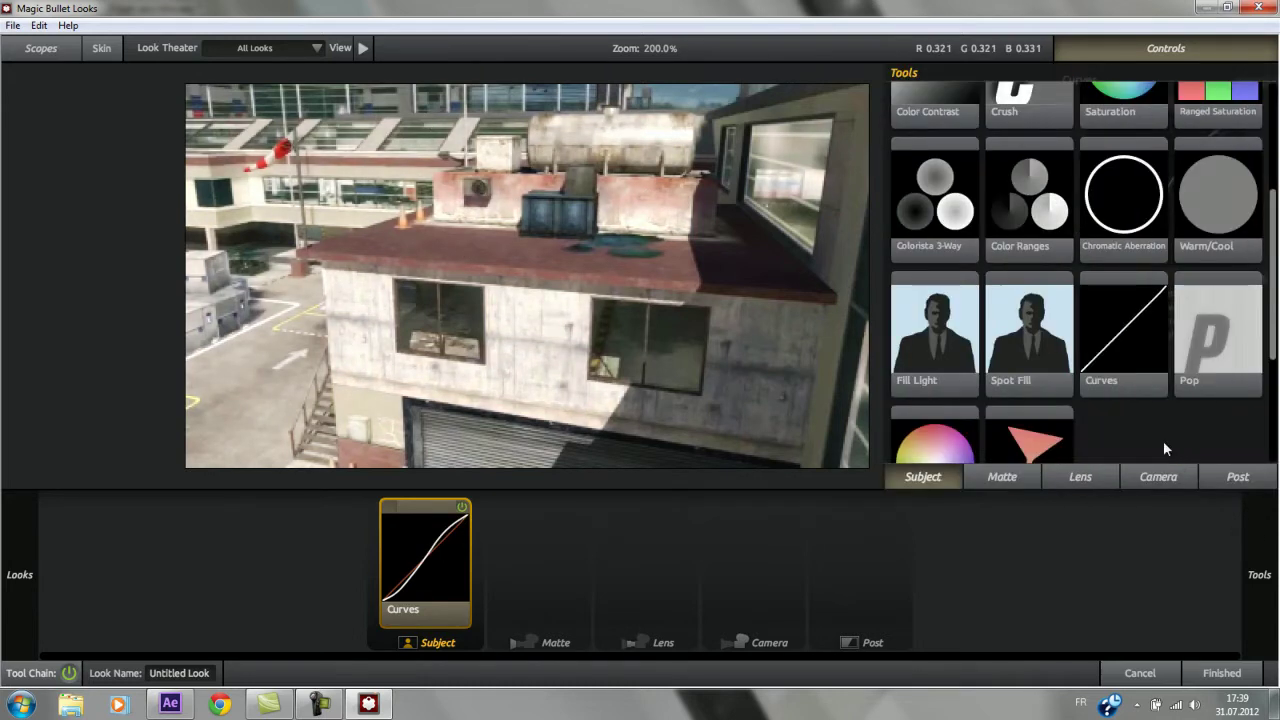
scroll(1122, 375, up, 4)
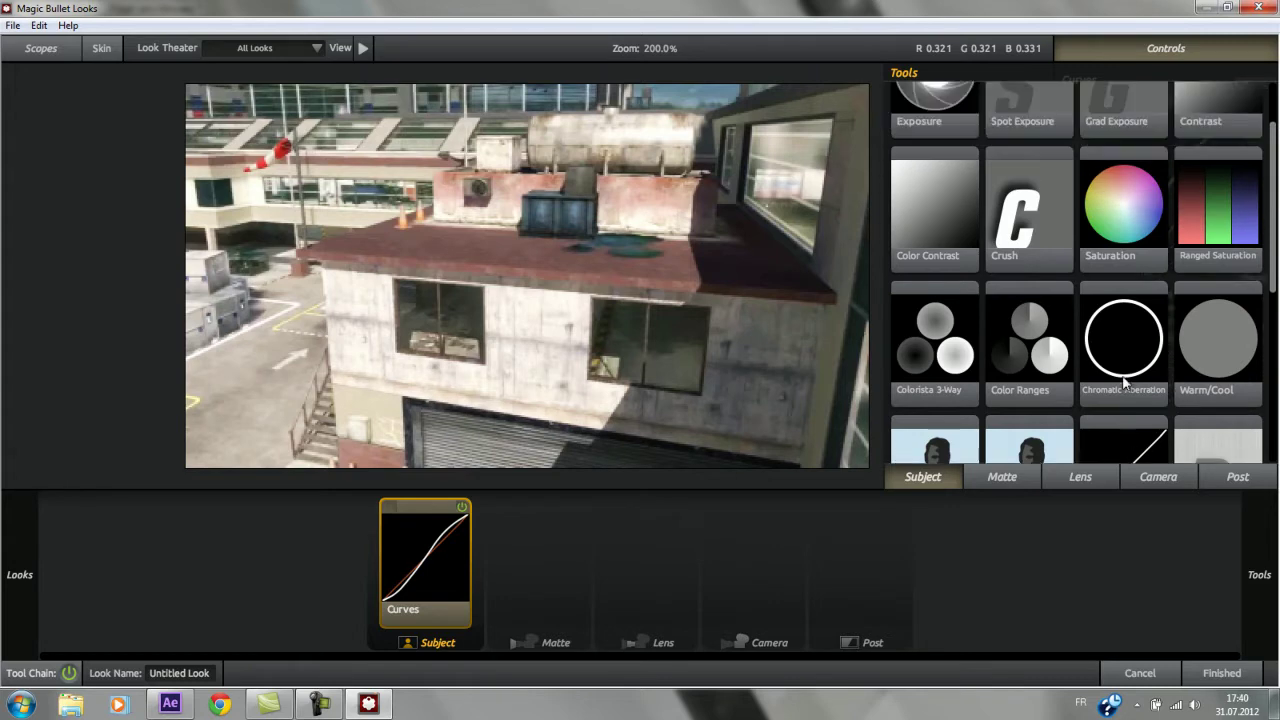
scroll(1122, 375, up, 1)
drag(1036, 195, 461, 565)
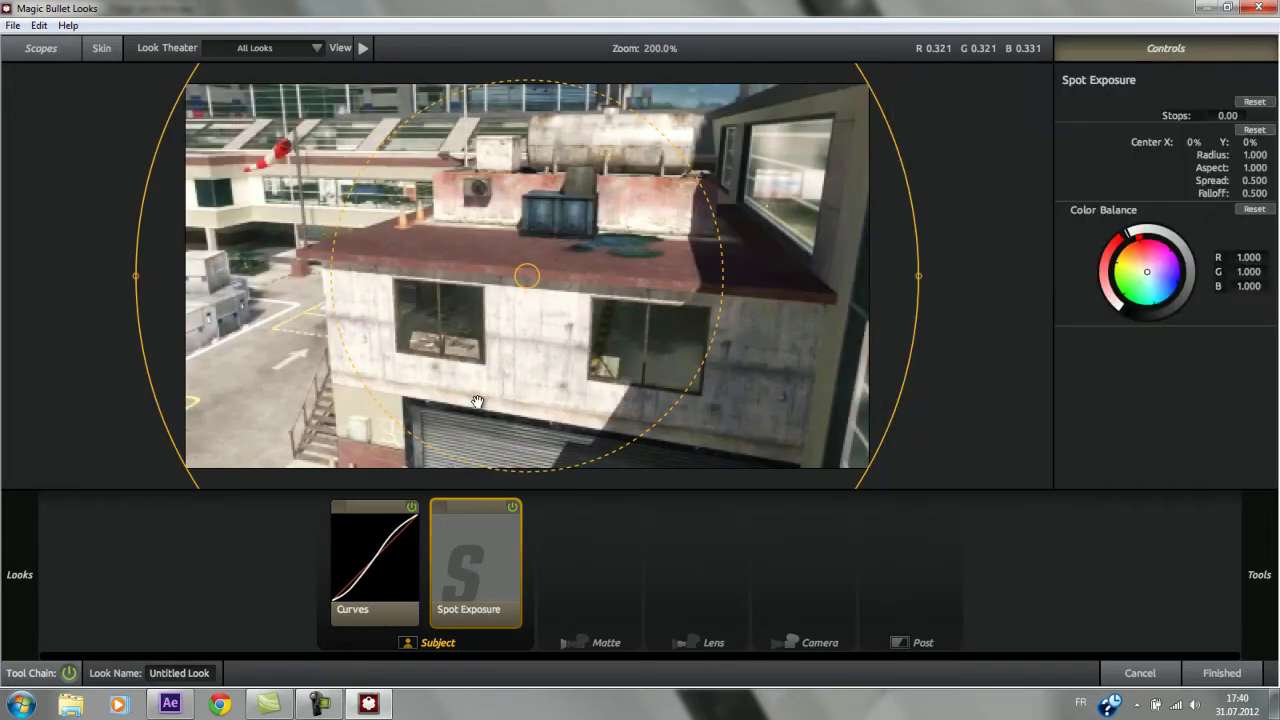
drag(489, 244, 504, 71)
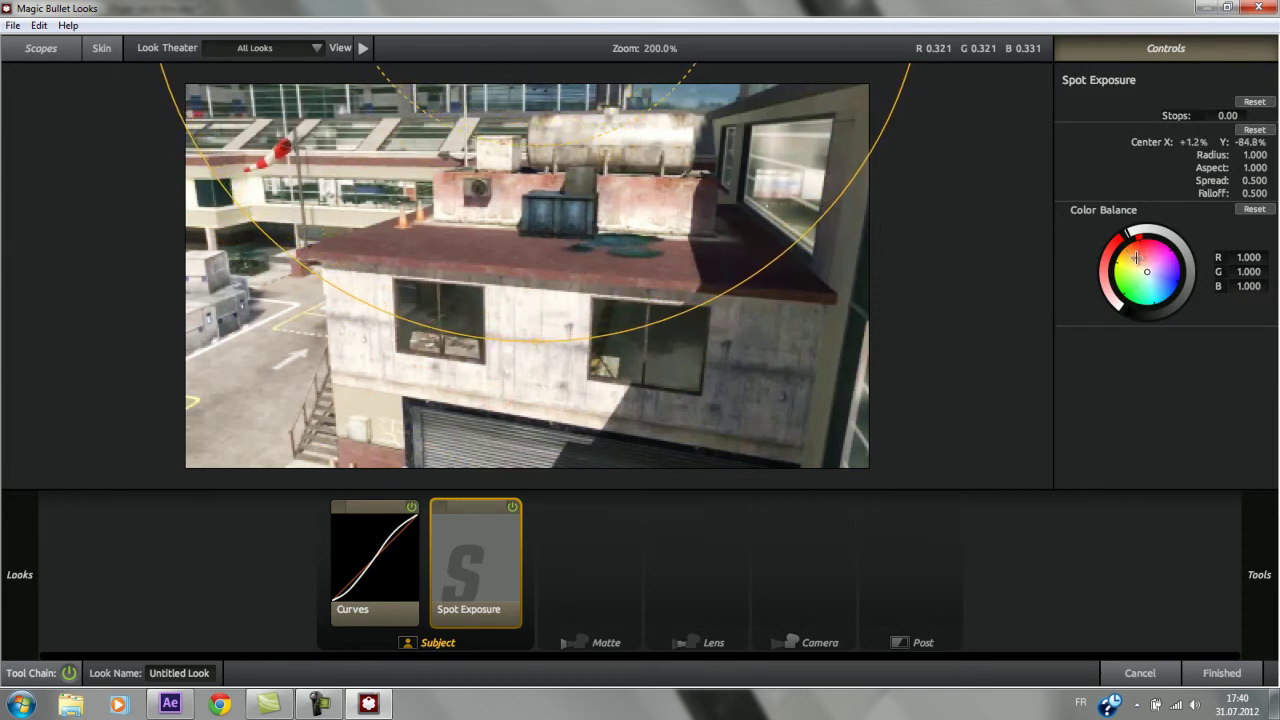
drag(1133, 252, 1138, 258)
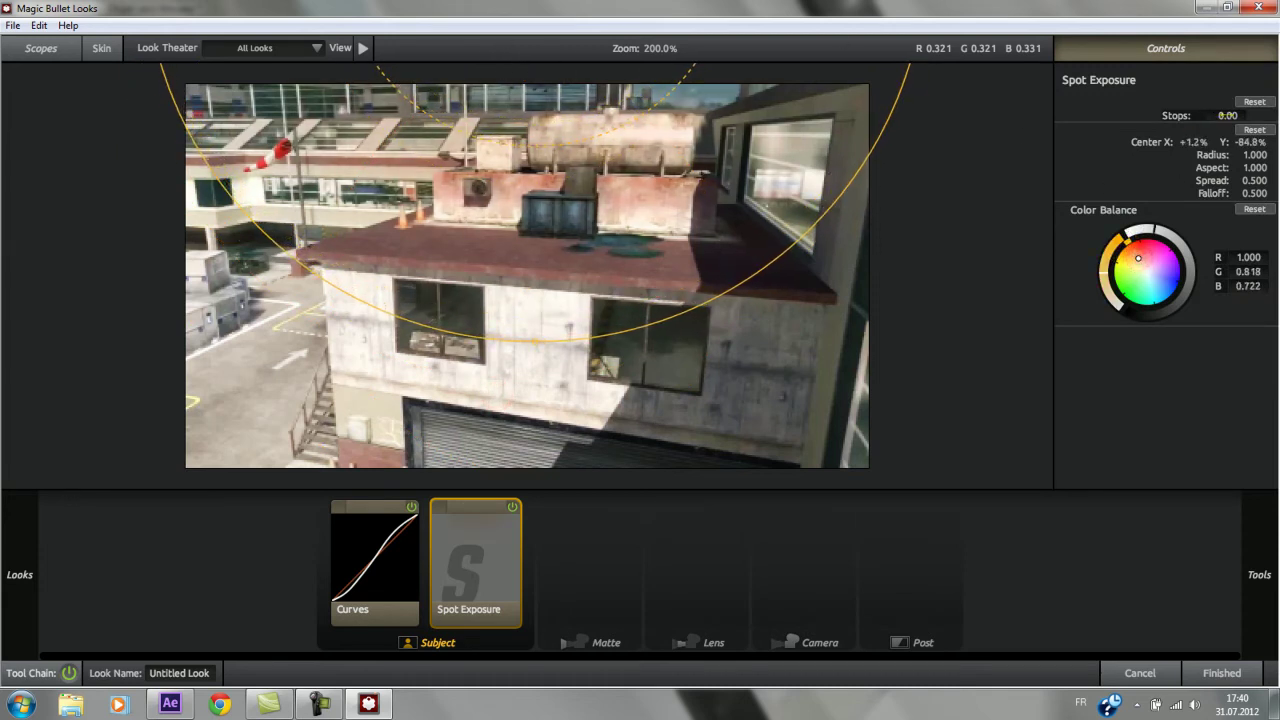
drag(1224, 116, 1240, 115)
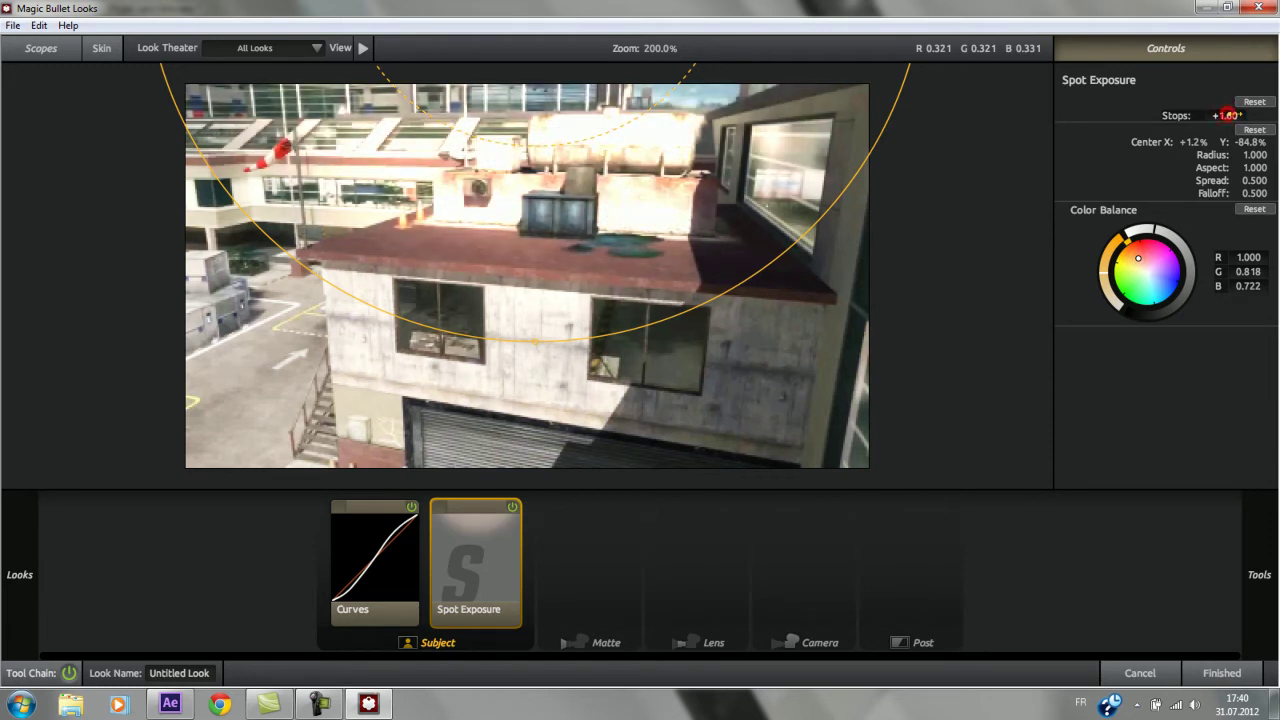
Try a Warm/Cool tool in the Matte stage with Warm/Cool at -1.013 and Tint at +0.023
mouse_move(1263, 594)
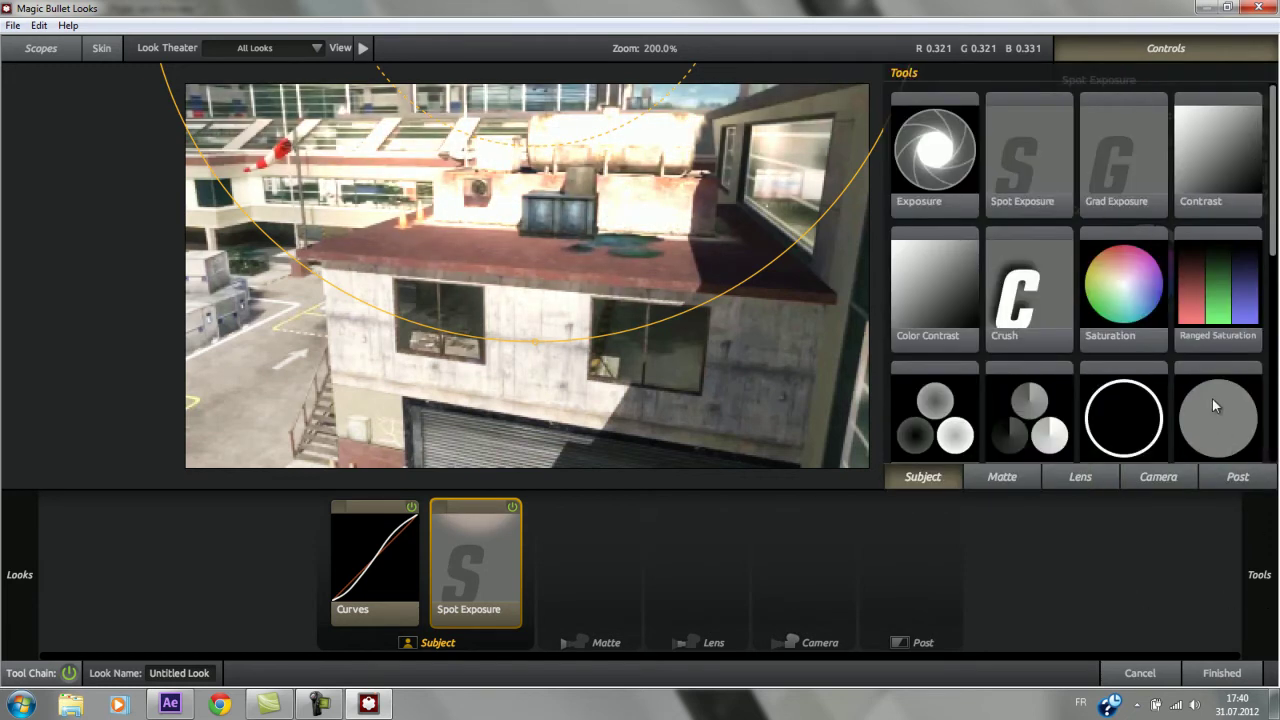
scroll(1212, 398, down, 1)
drag(1212, 398, 568, 572)
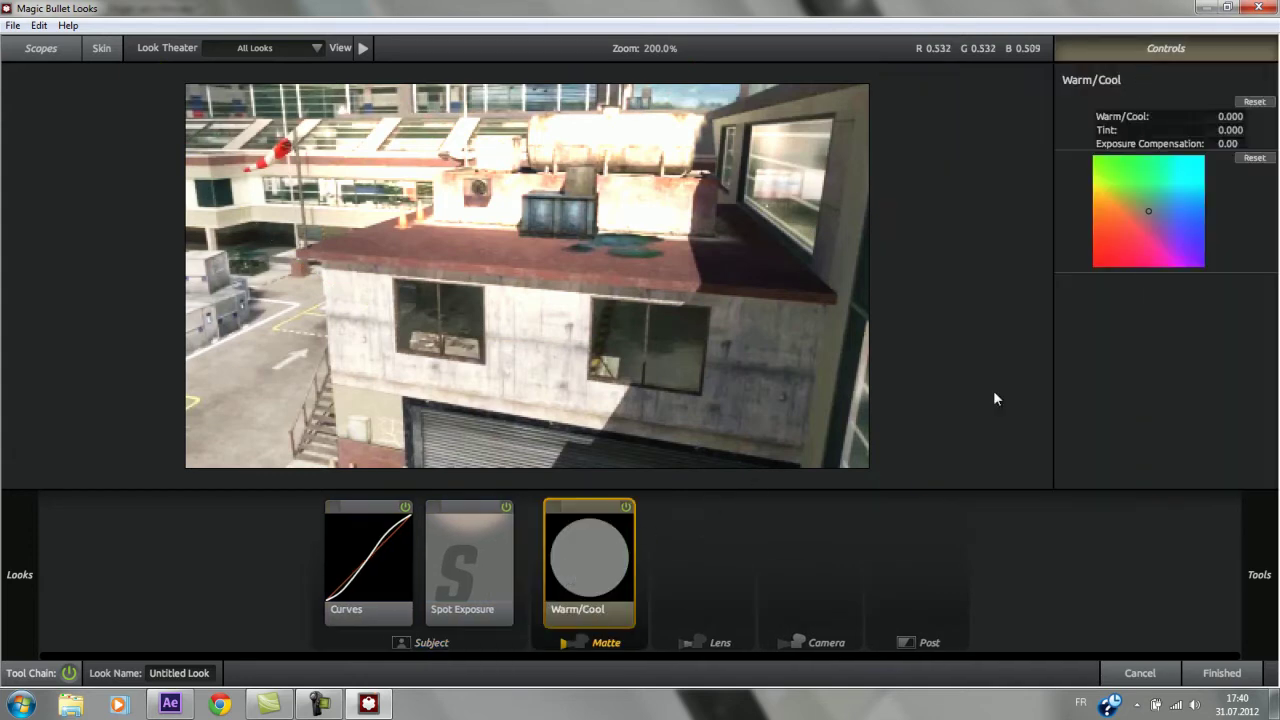
click(1124, 224)
drag(1124, 224, 1119, 197)
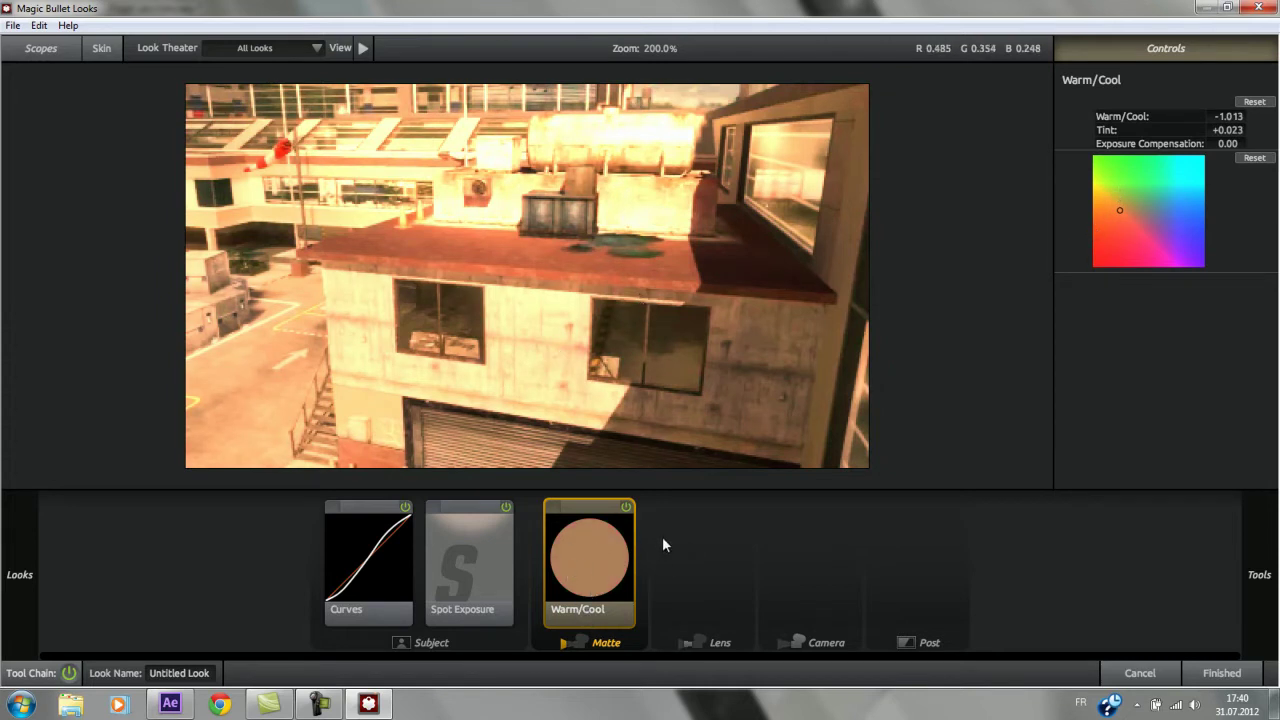
Try a Matte-stage Diffusion tool with its size reduced to about 12.89%, and delete both it and the Warm/Cool tool
mouse_move(1266, 548)
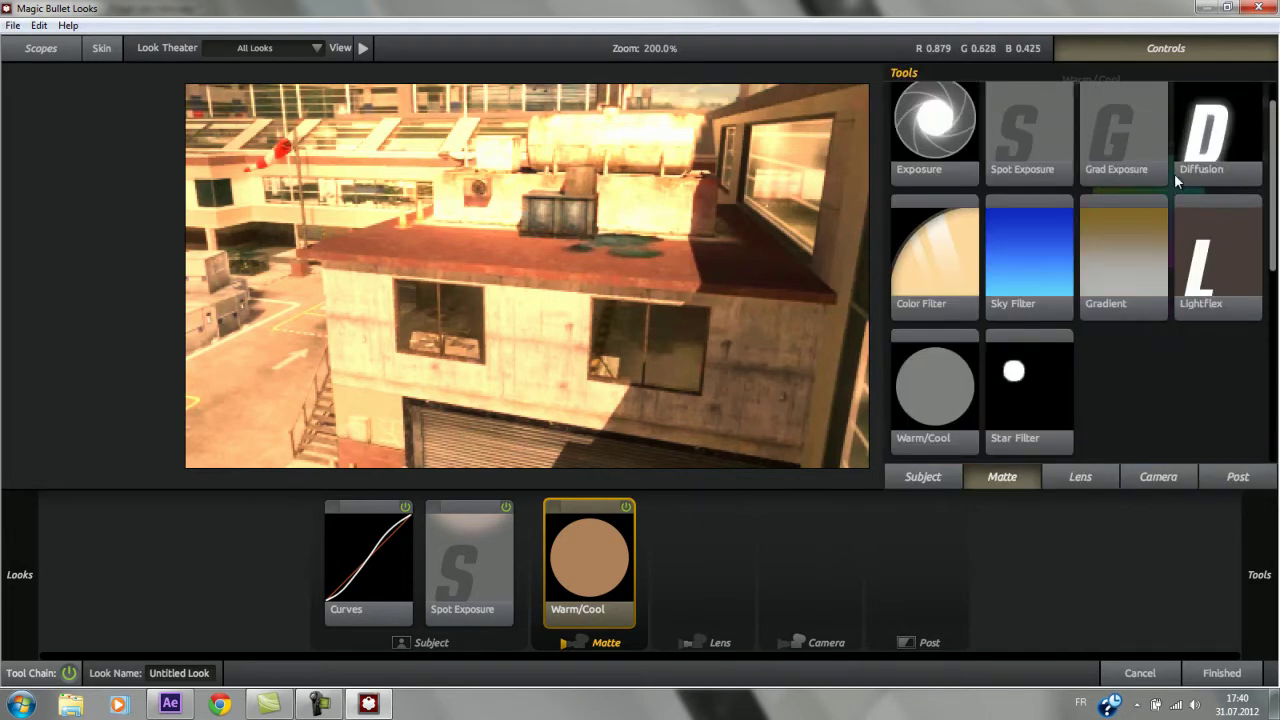
drag(1174, 173, 684, 562)
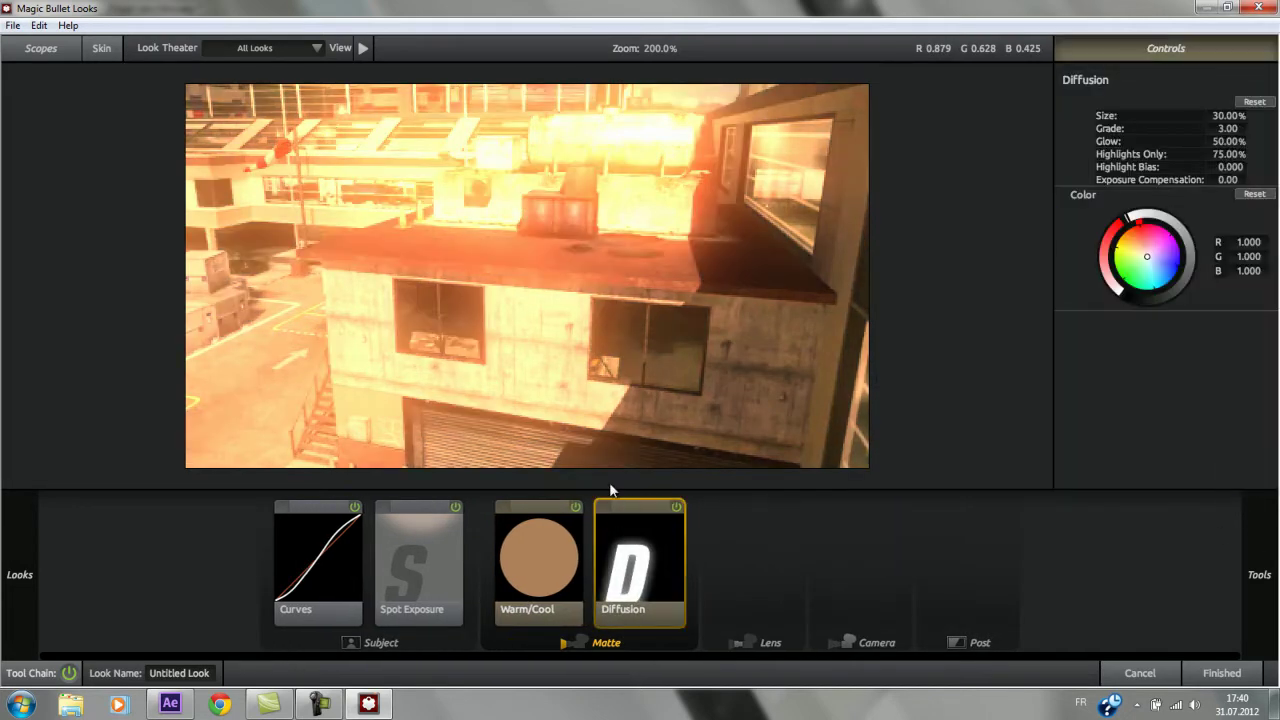
drag(1228, 116, 1214, 116)
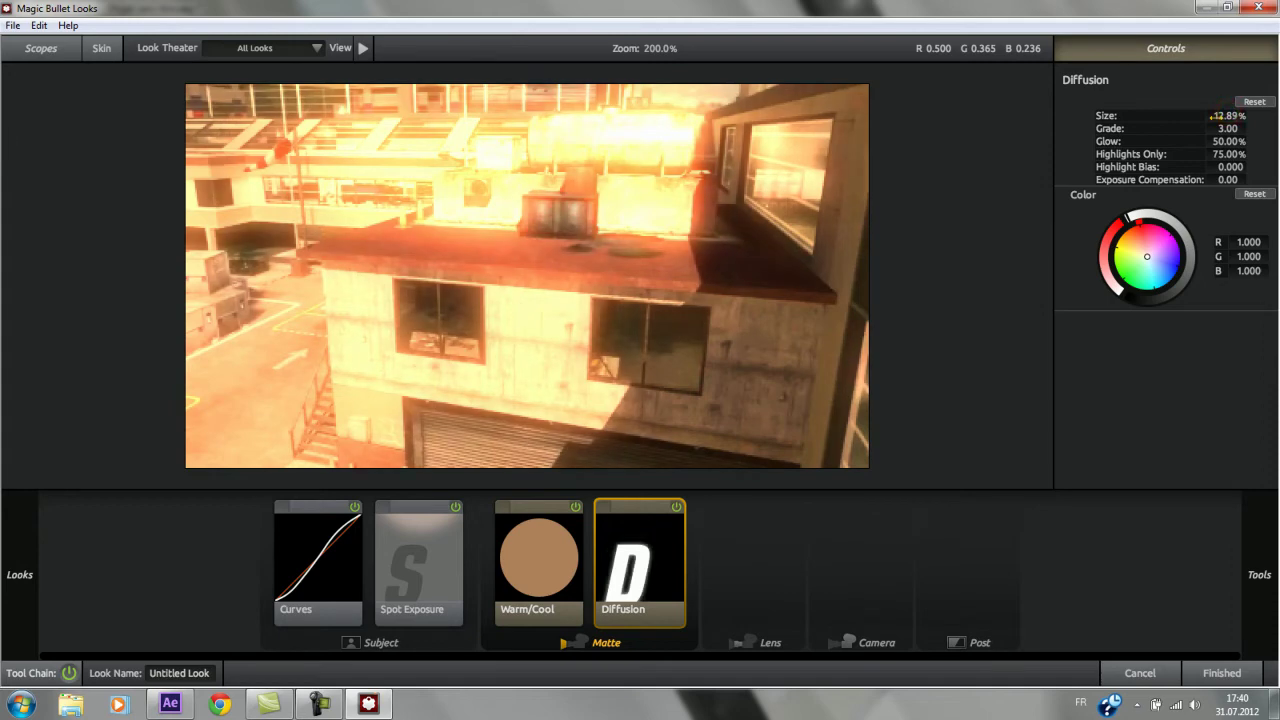
key(Delete)
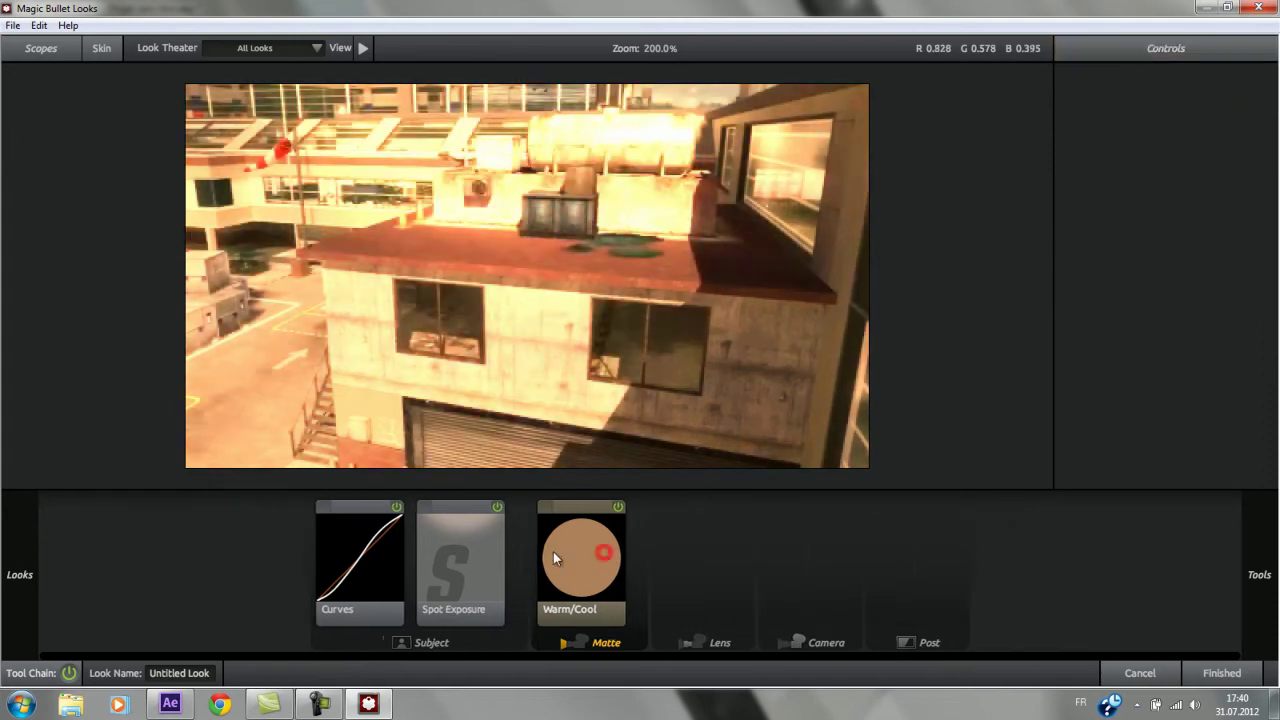
click(565, 557)
key(Delete)
Try a Colorista 3-Way tool in the Subject stage with warm shadows (G 0.883, B 0.829), and delete it
mouse_move(1259, 575)
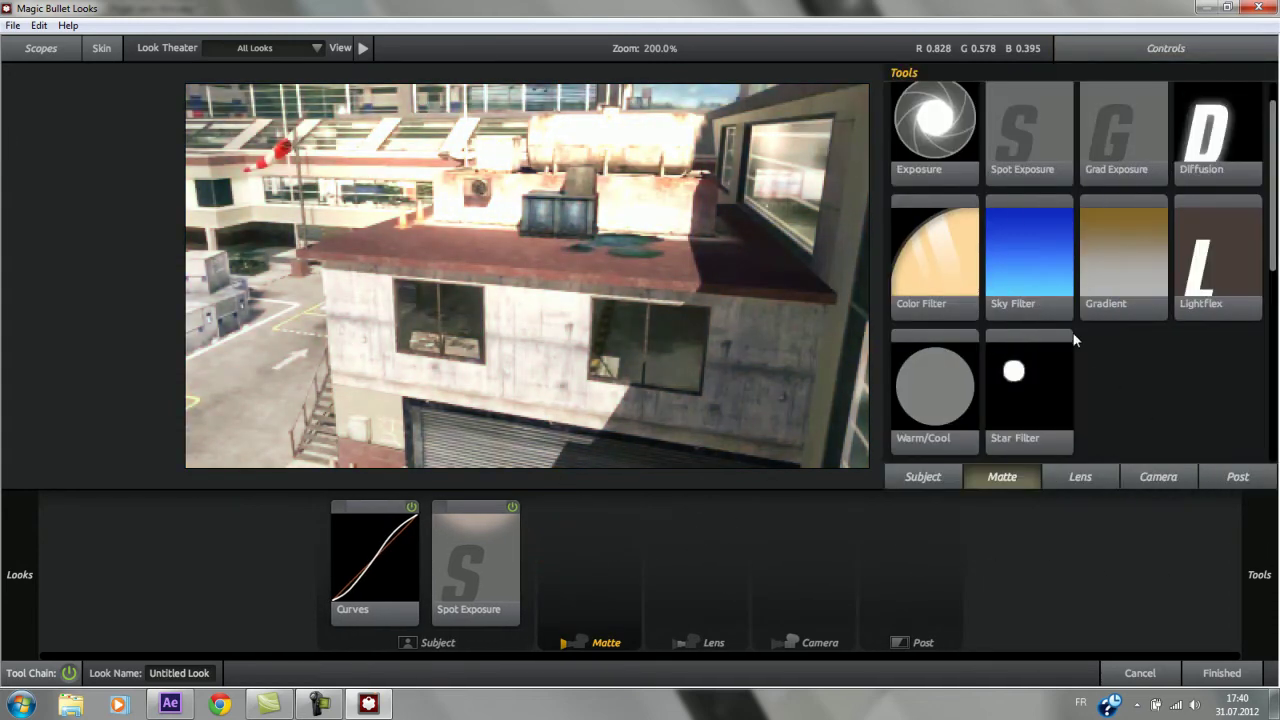
scroll(1018, 248, down, 1)
scroll(1018, 248, up, 1)
click(924, 477)
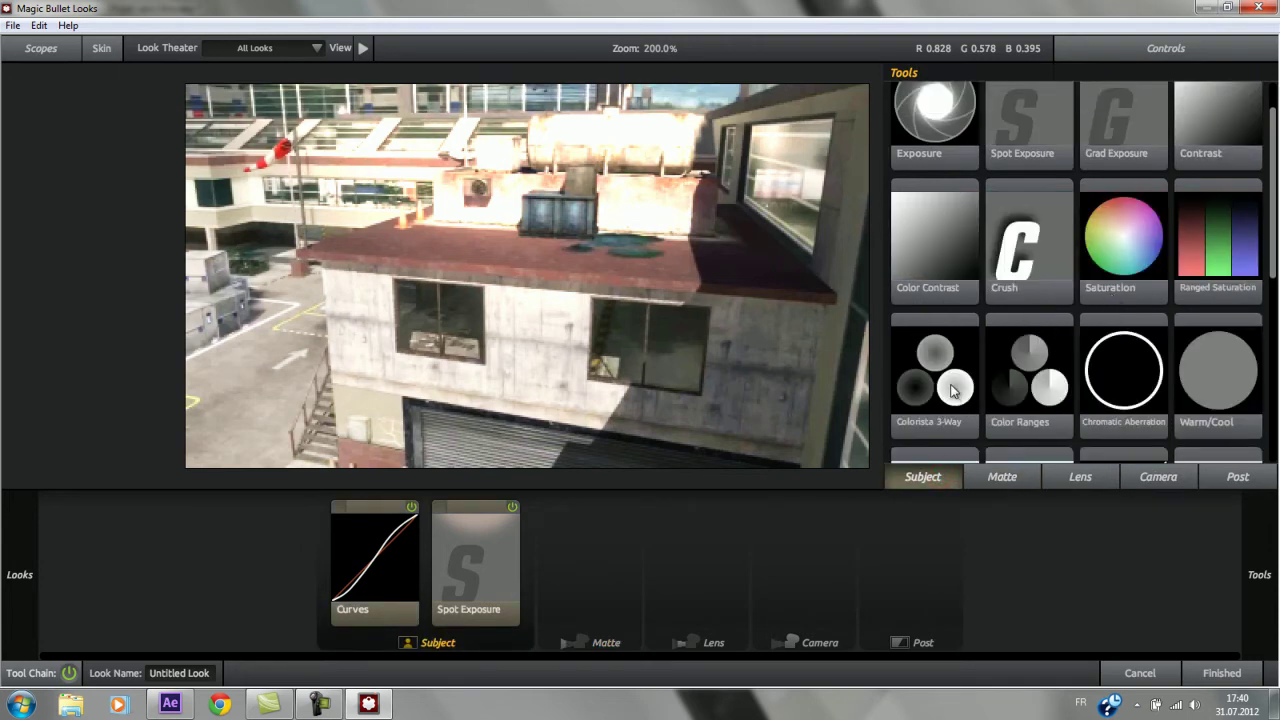
drag(953, 390, 601, 569)
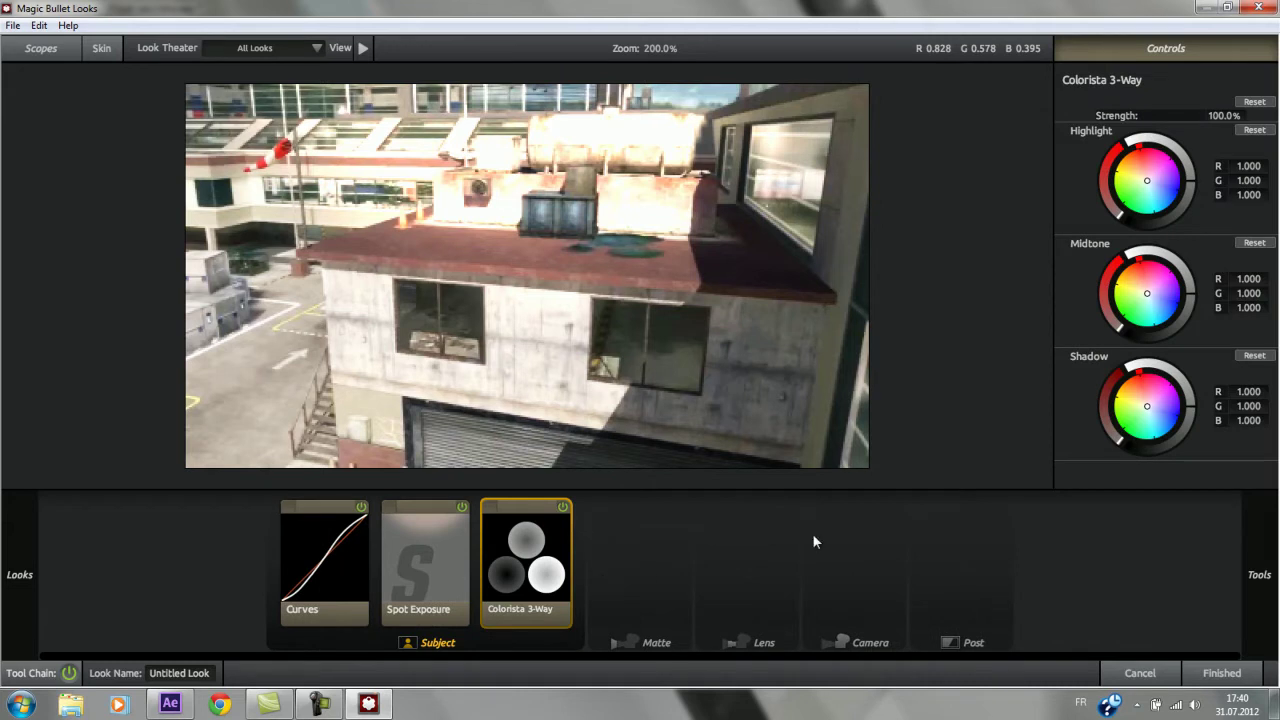
drag(1131, 397, 1146, 345)
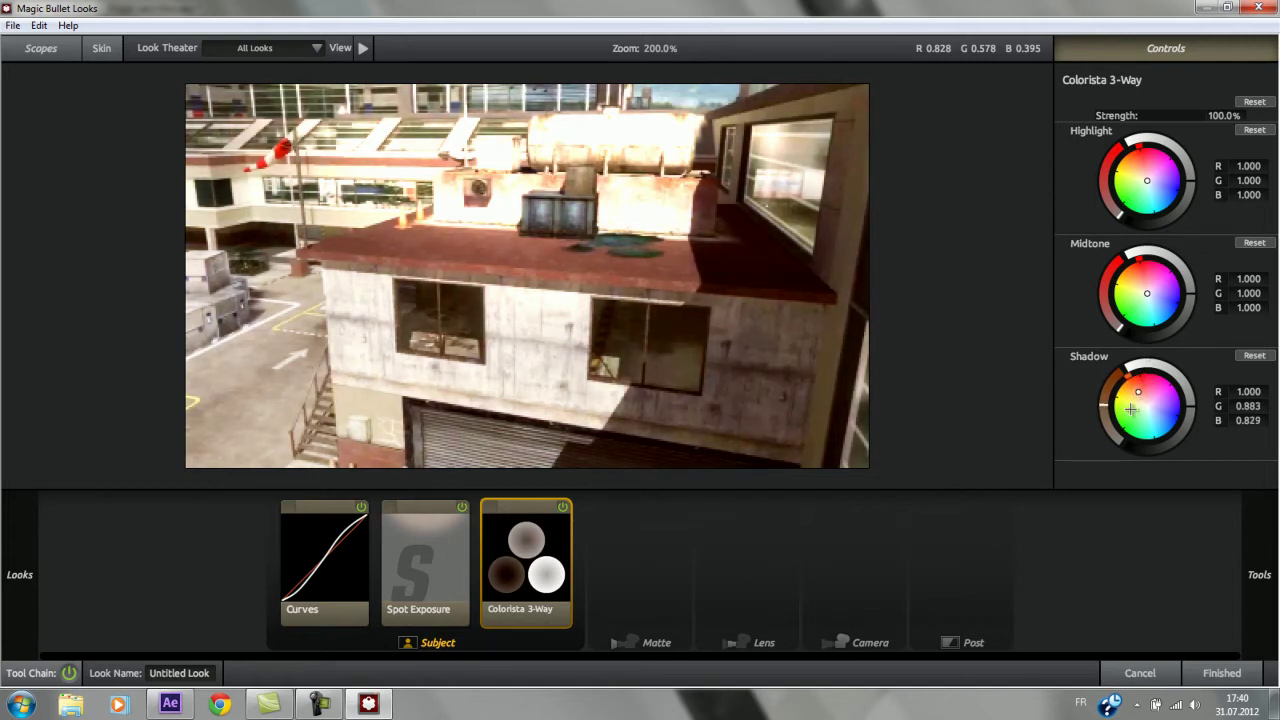
mouse_move(1276, 553)
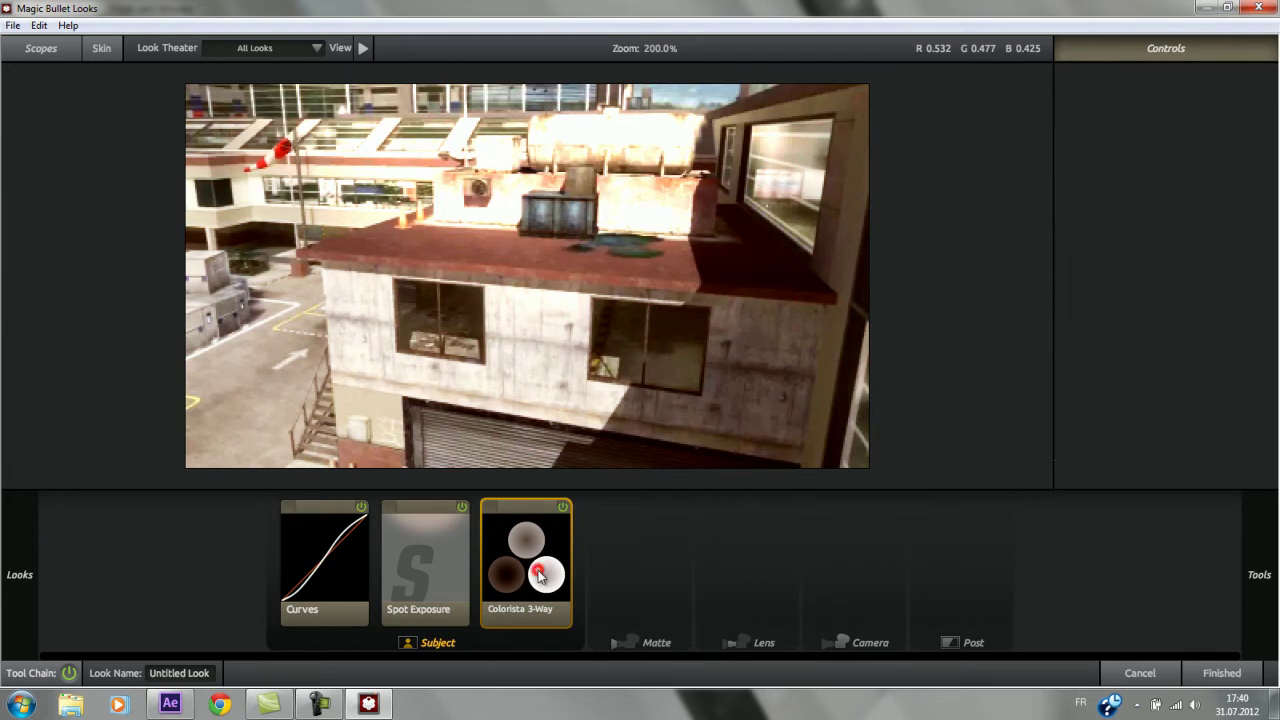
key(Delete)
Try a Lightflex tool followed by a Color Filter in the Matte stage of the tool chain
mouse_move(1168, 367)
scroll(1166, 358, down, 1)
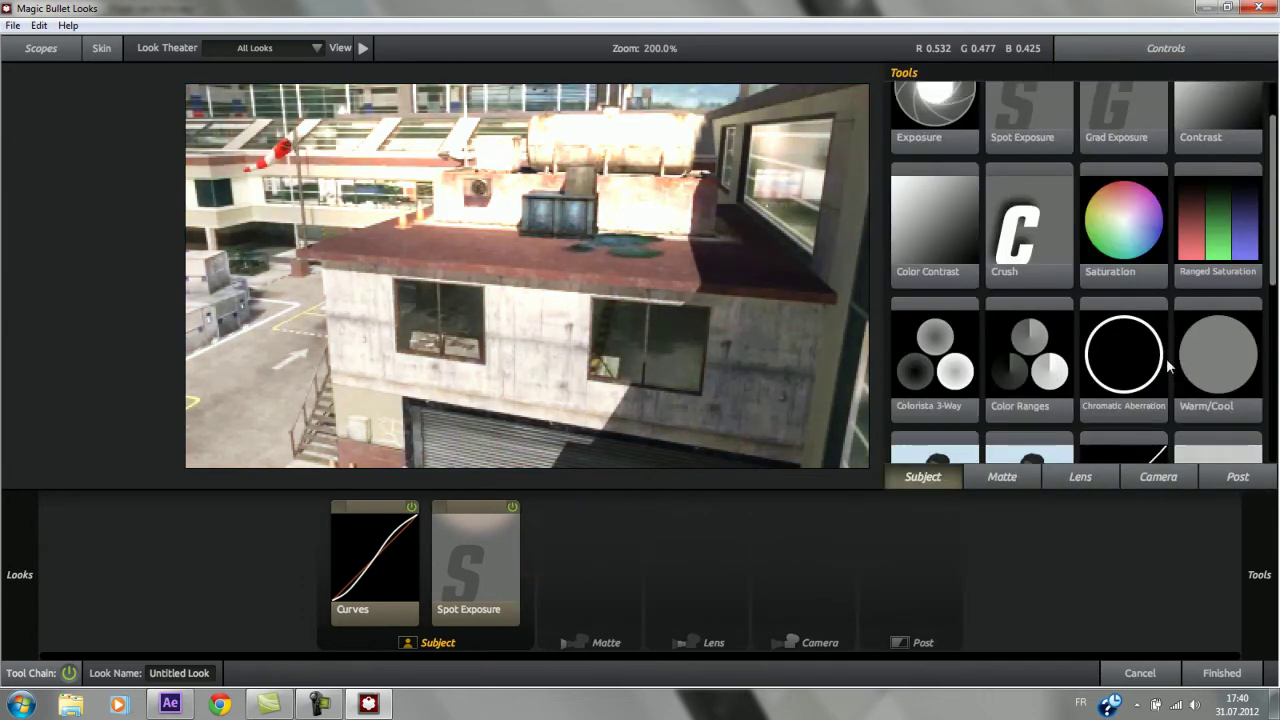
scroll(1108, 189, up, 1)
click(1002, 478)
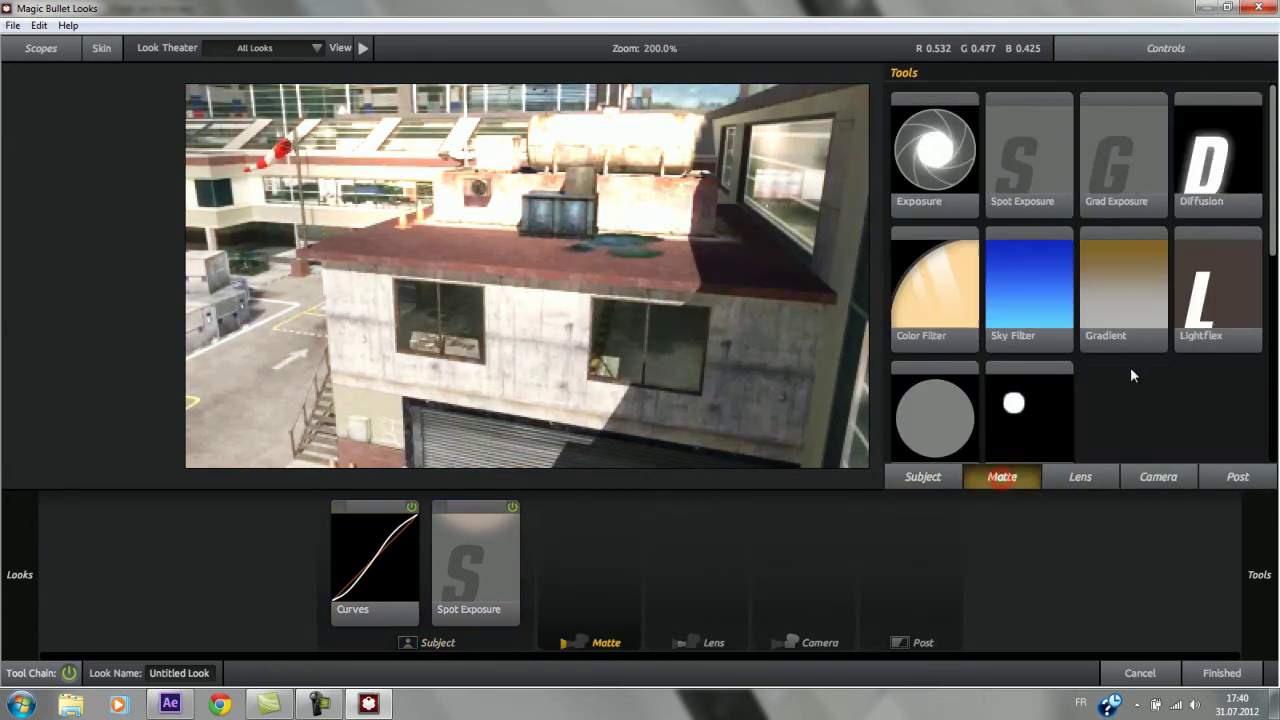
drag(1215, 300, 595, 565)
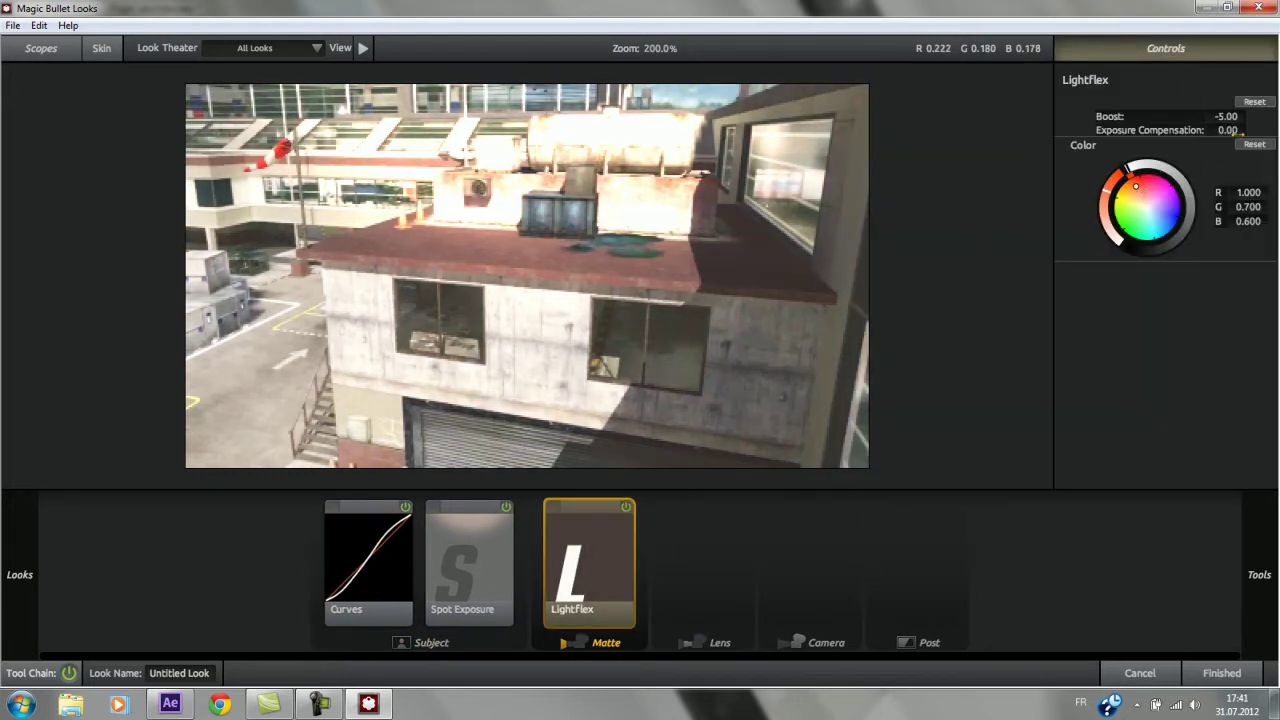
mouse_move(1259, 574)
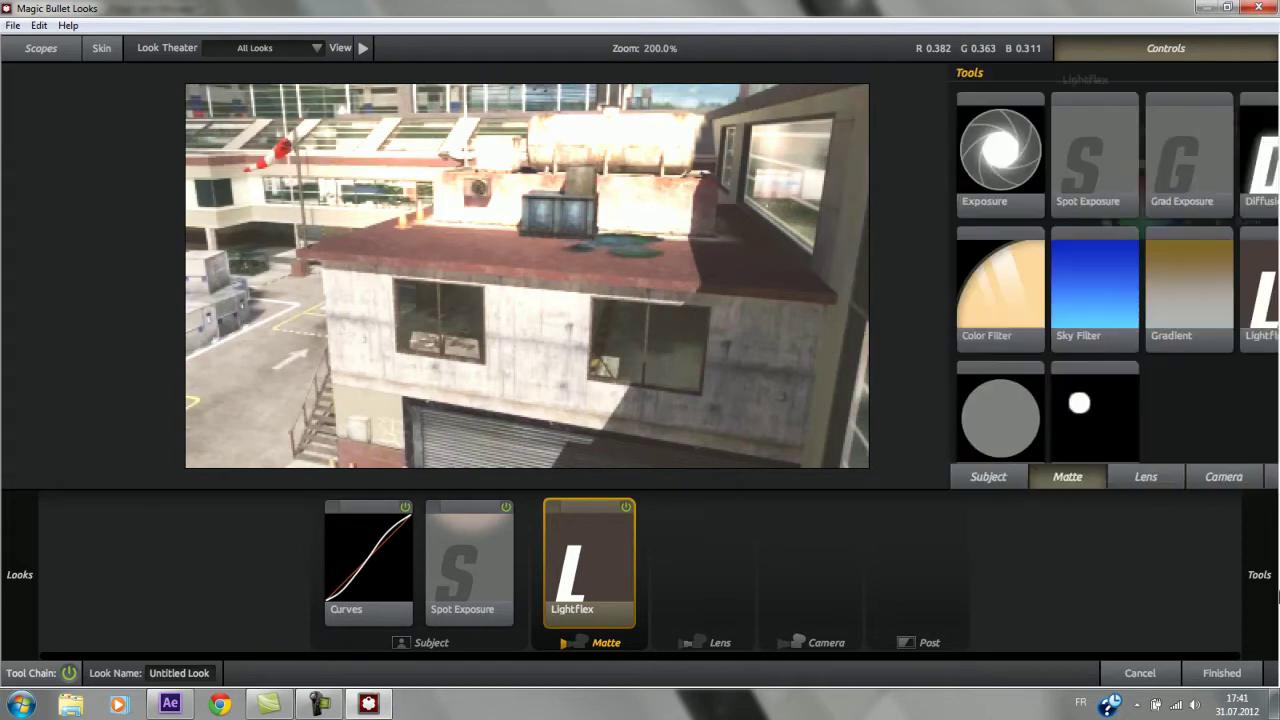
scroll(1152, 352, down, 1)
drag(960, 268, 650, 604)
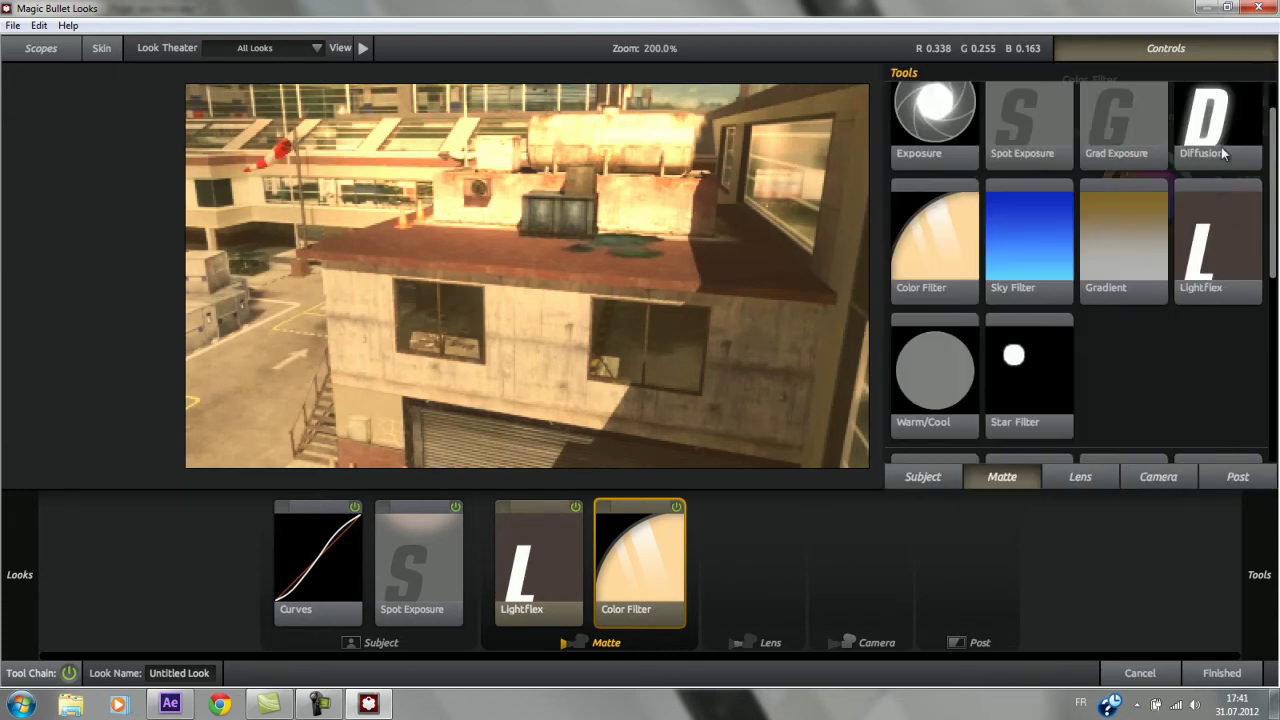
Add a Diffusion tool after the Color Filter, and apply the finished look to the clip in After Effects
drag(1221, 147, 792, 573)
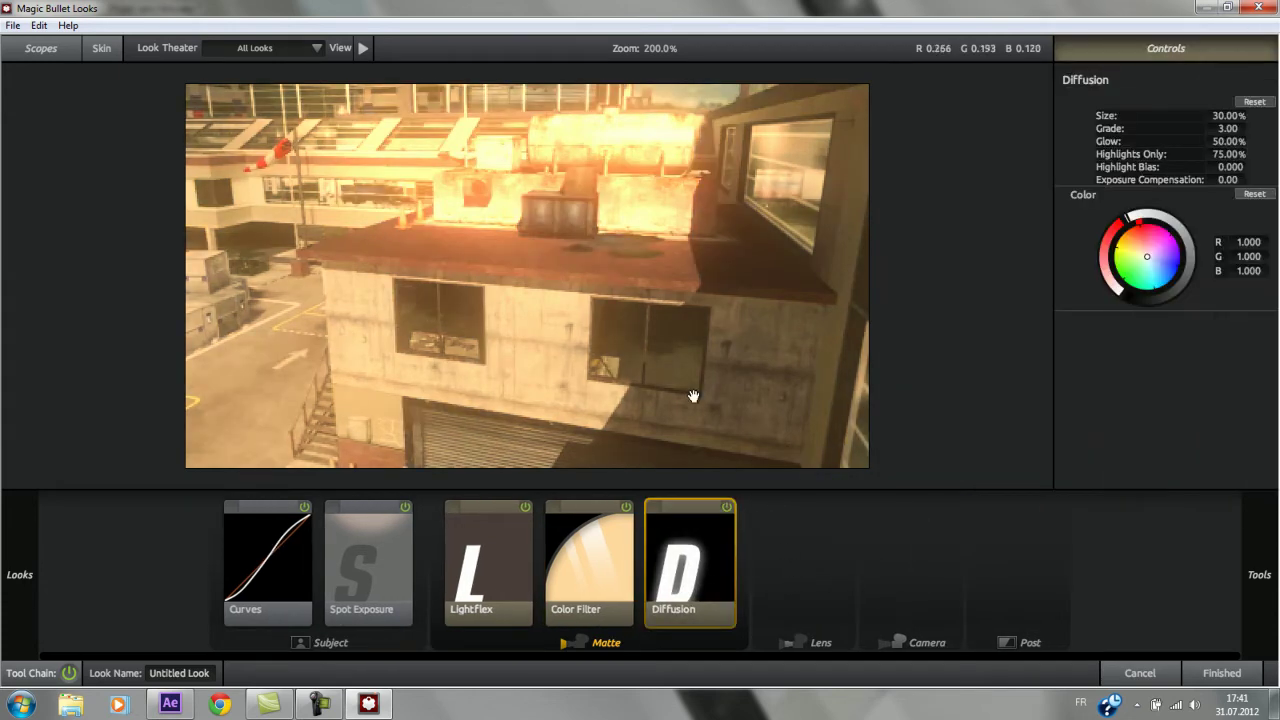
click(1201, 680)
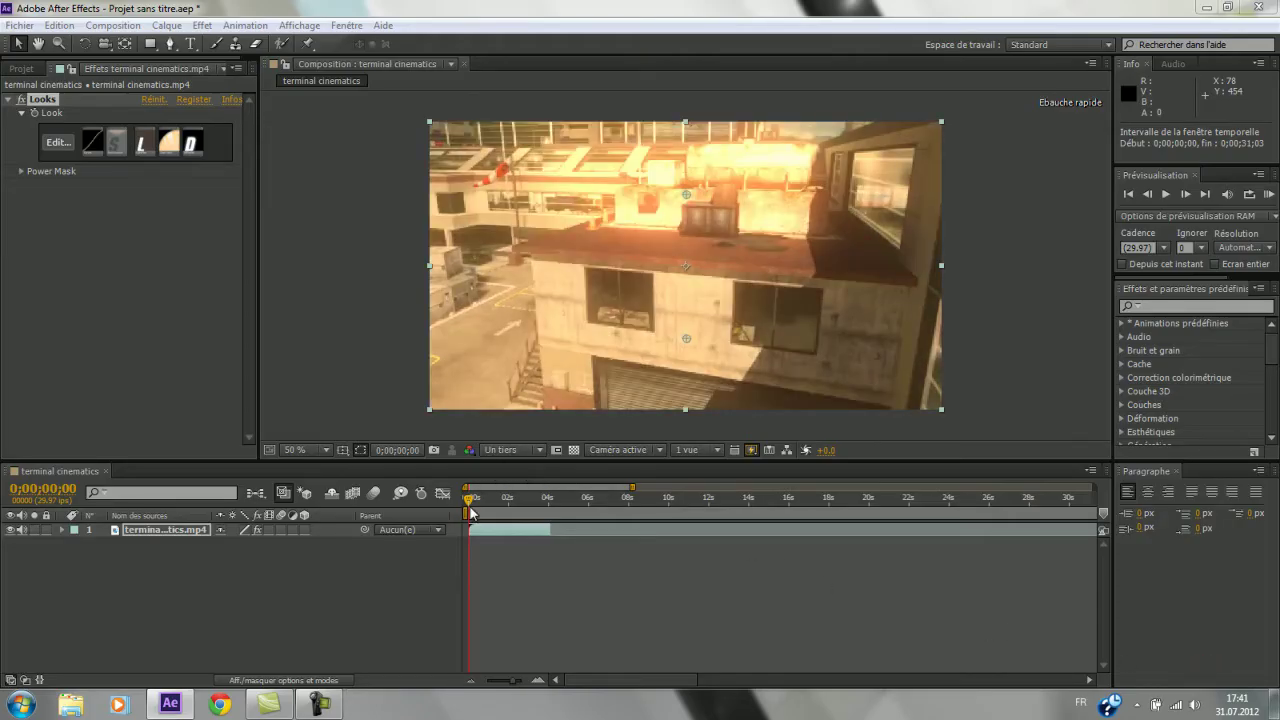
mouse_move(468, 505)
mouse_down()
mouse_move(491, 505)
mouse_move(452, 510)
mouse_up()
Reopen the clip's look in Magic Bullet Looks and delete the Color Filter and Lightflex tools from the chain
click(57, 143)
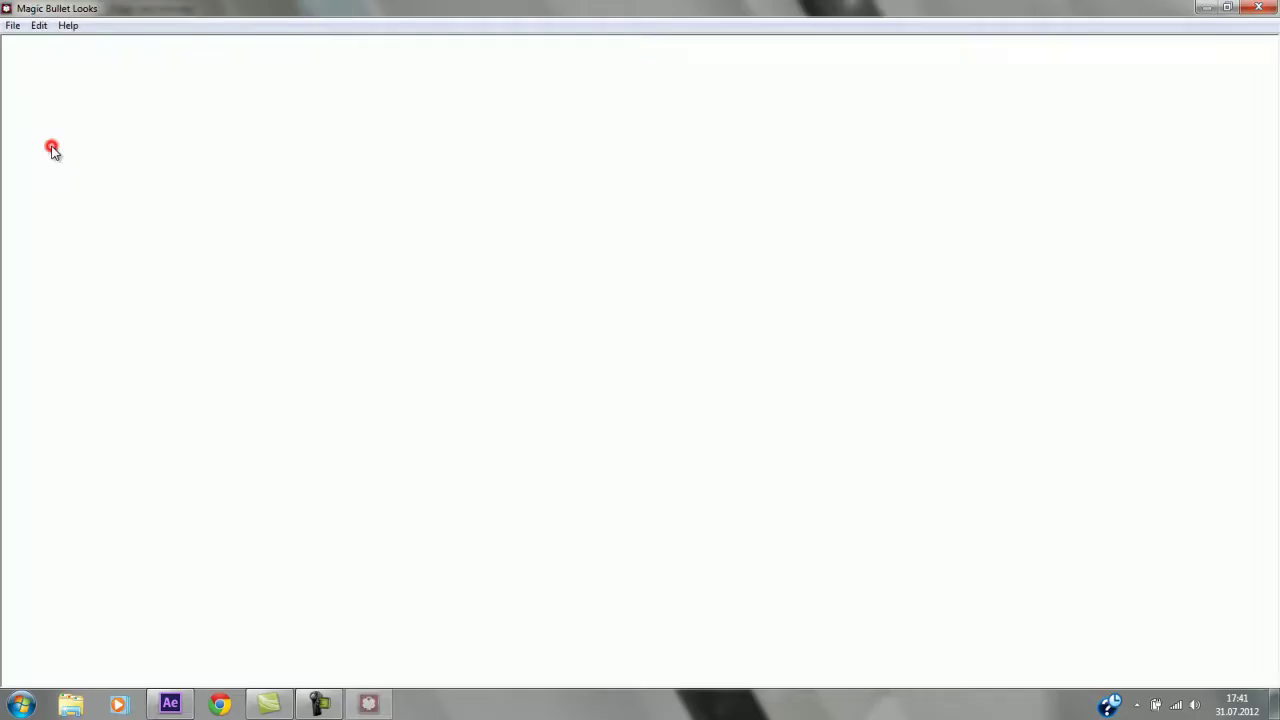
mouse_move(1223, 470)
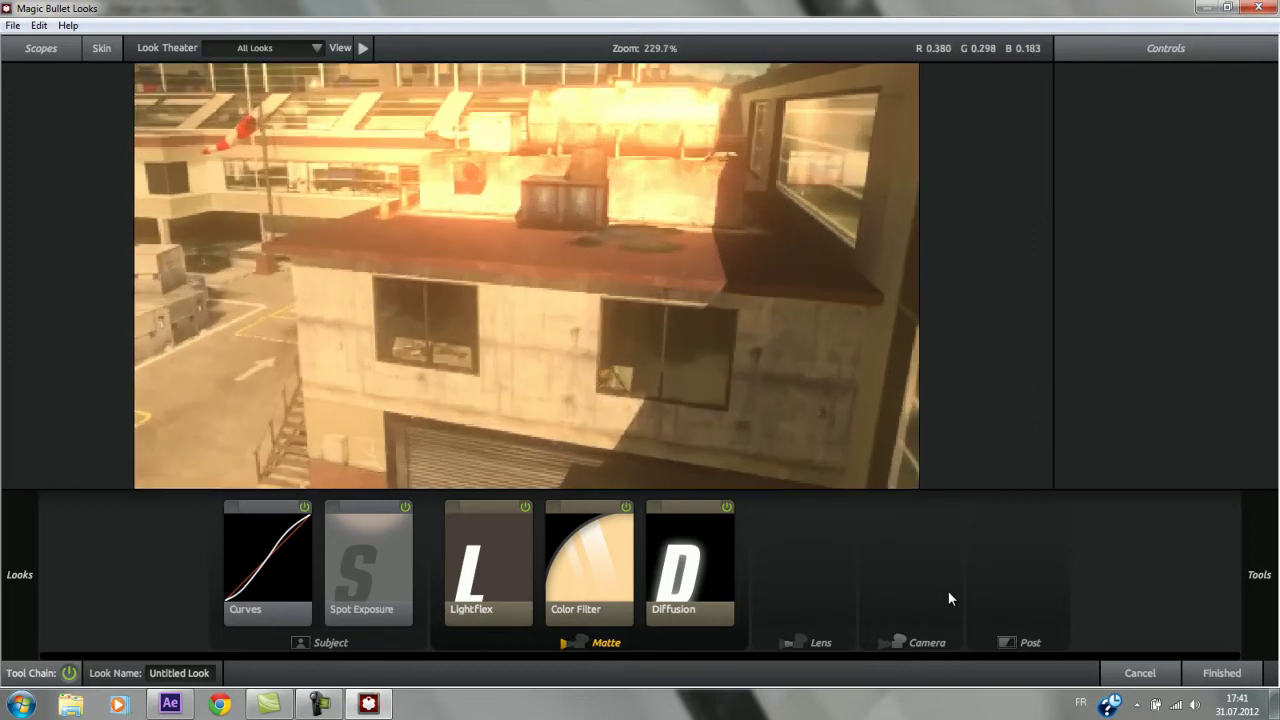
click(587, 561)
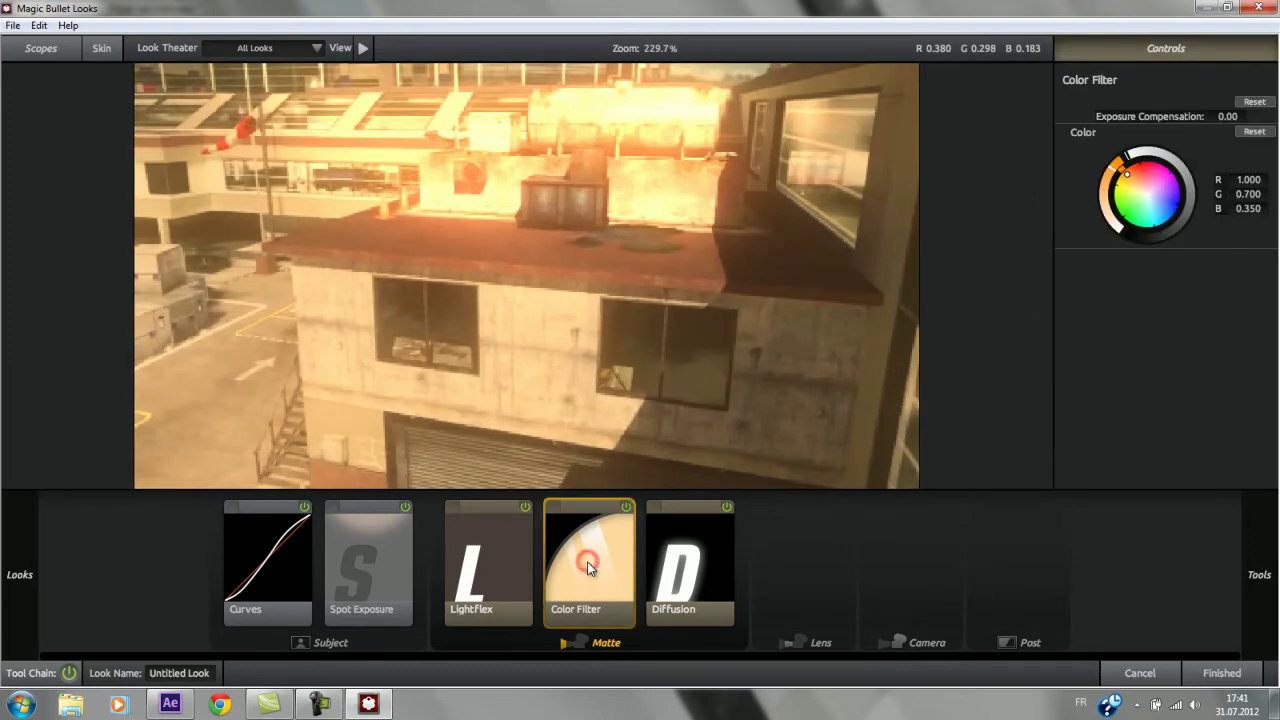
key(Delete)
key(Delete)
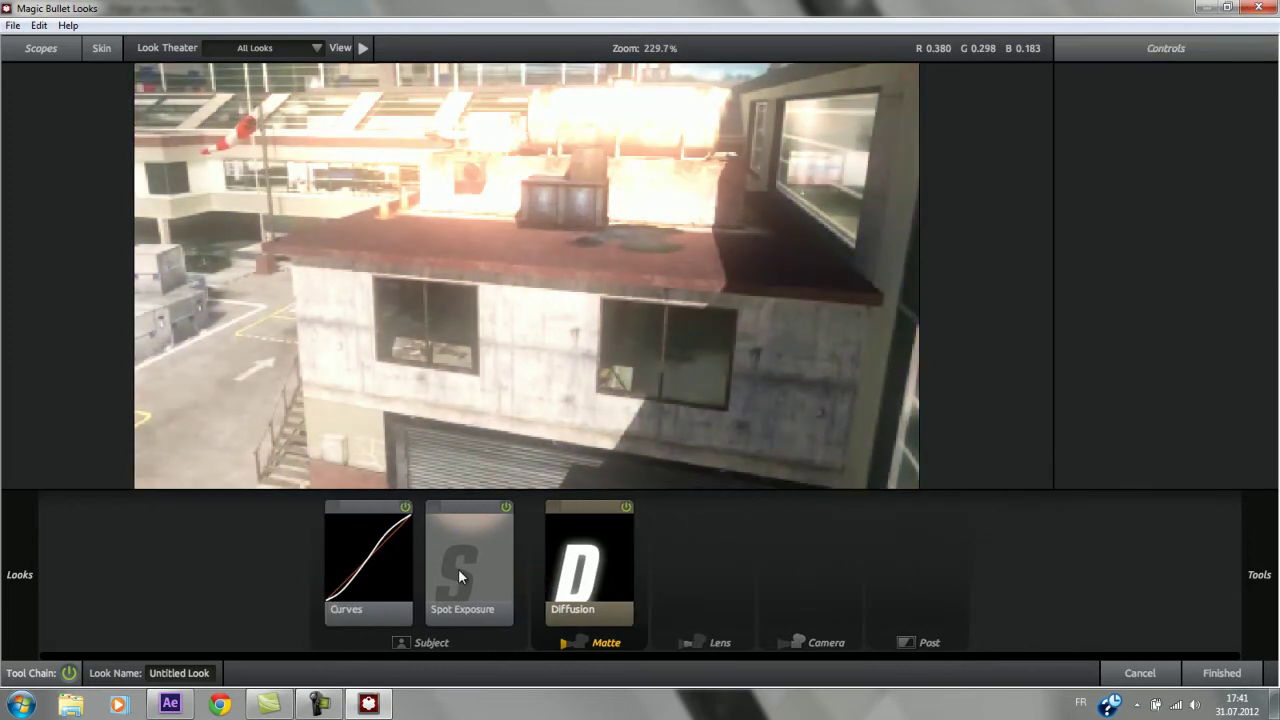
Tint the Spot Exposure blue with a color balance of R 0.690, G 0.673, B 1.000
click(458, 568)
click(1165, 277)
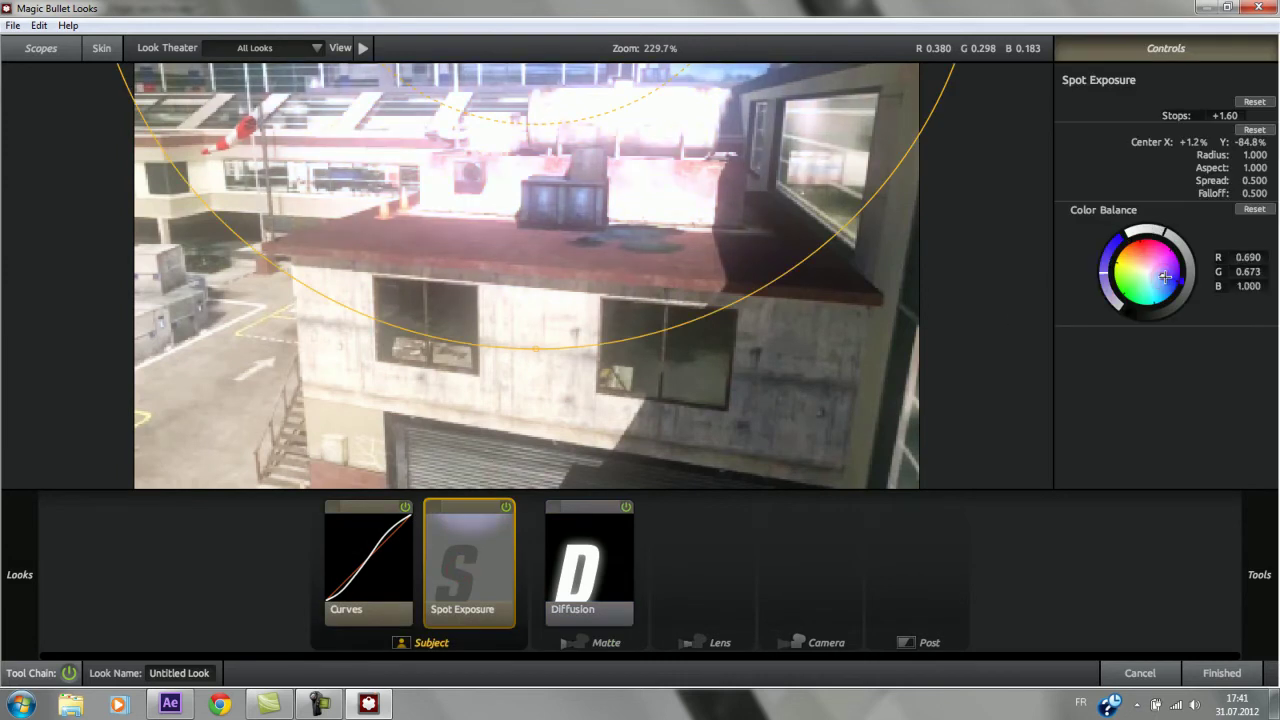
Tint the Diffusion tool pale blue at R 0.838, G 0.808, B 0.999 and add a Full Blue CTB filter after it in the Matte stage
click(590, 590)
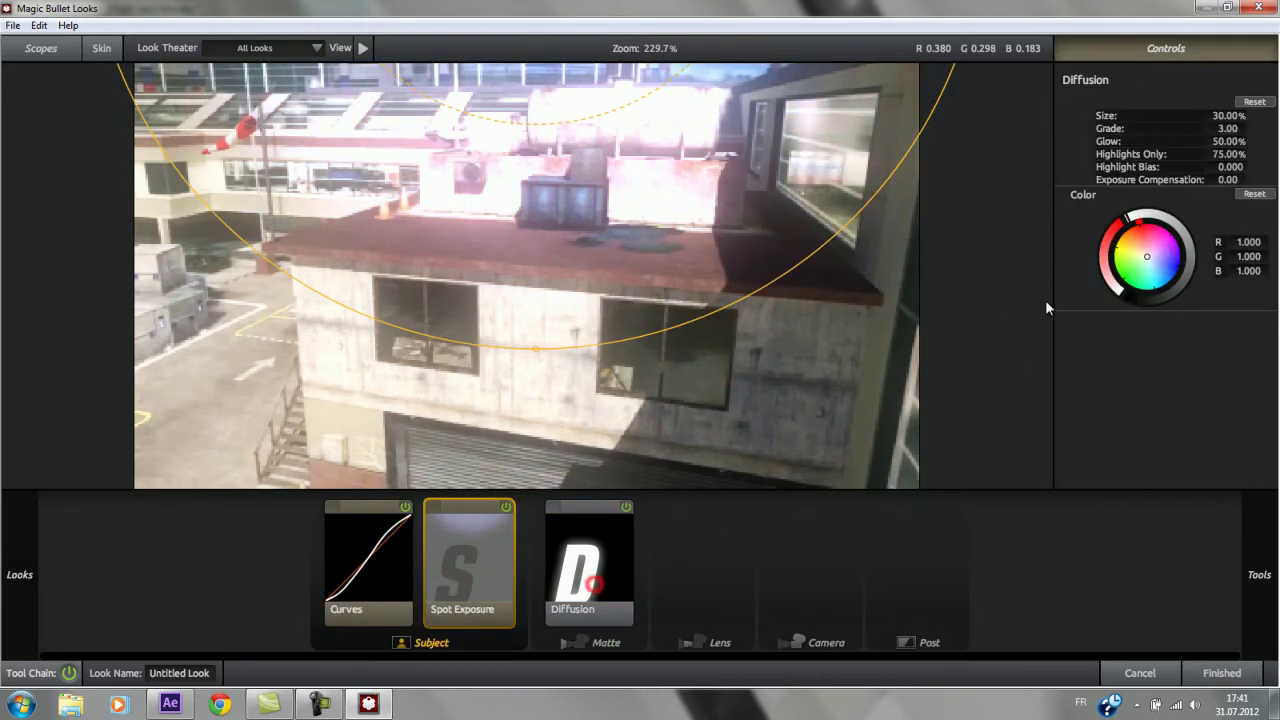
click(1165, 259)
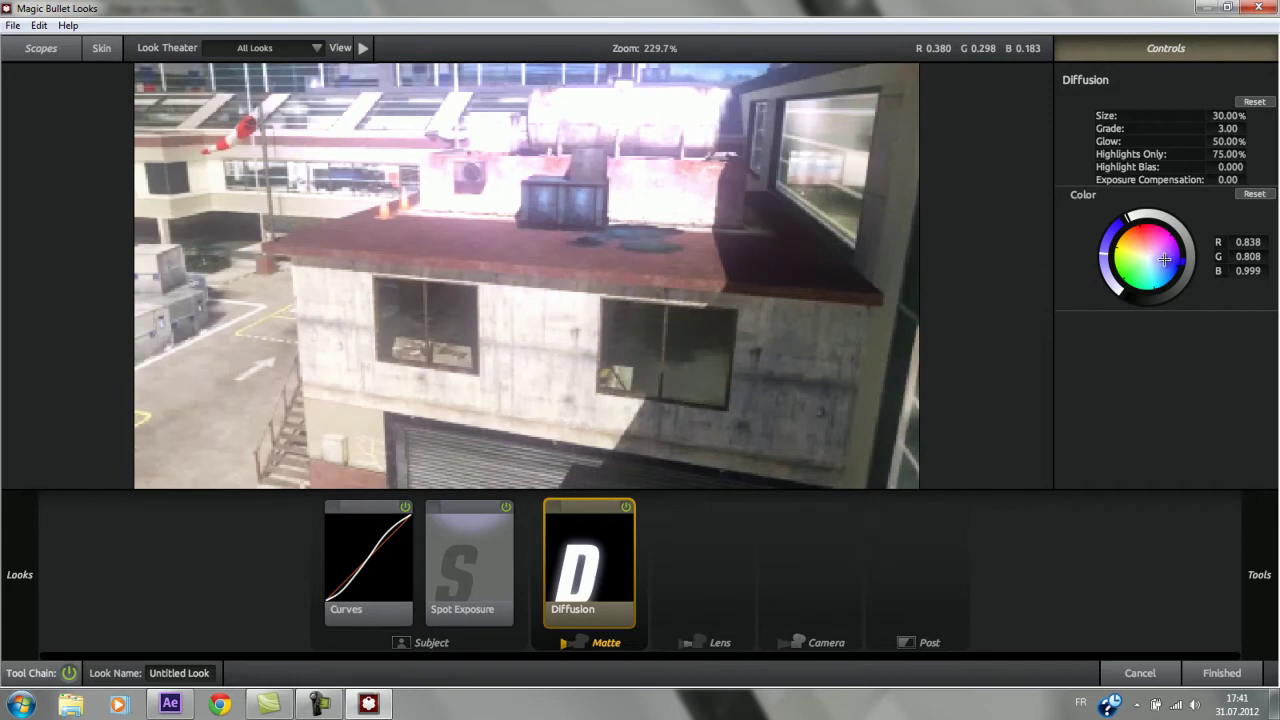
mouse_move(1262, 280)
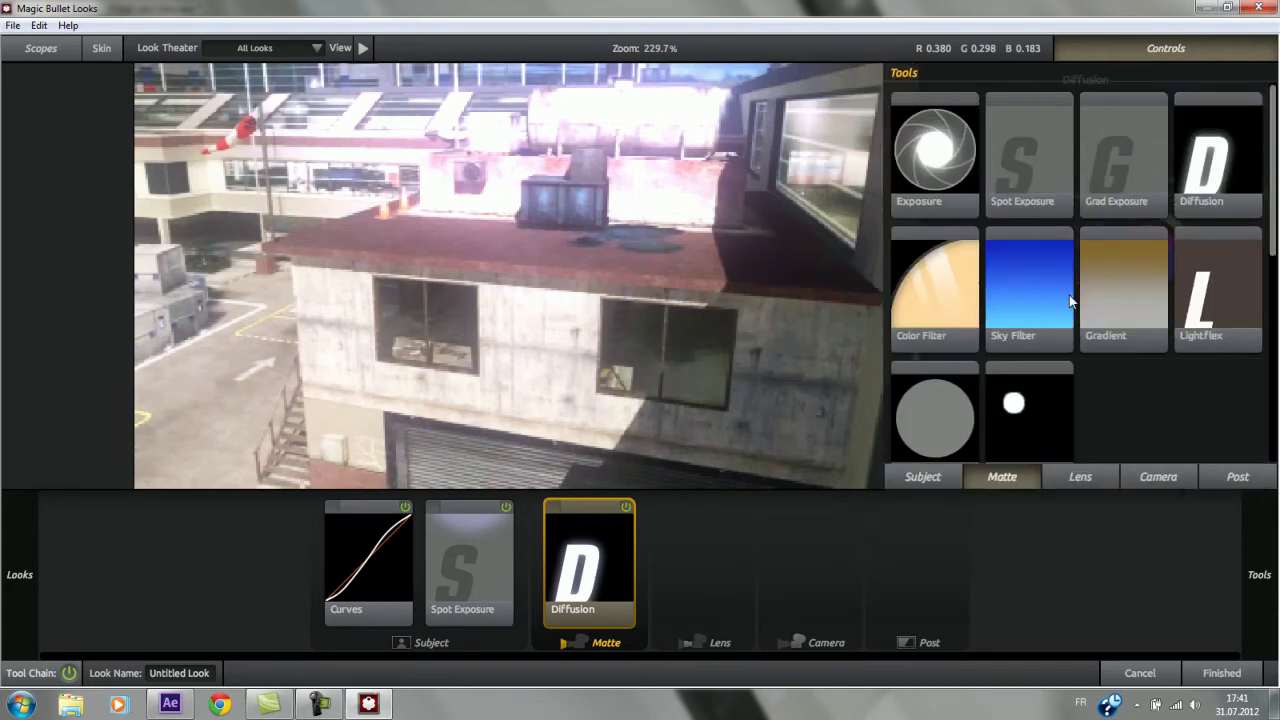
scroll(1072, 301, down, 3)
drag(1106, 329, 704, 582)
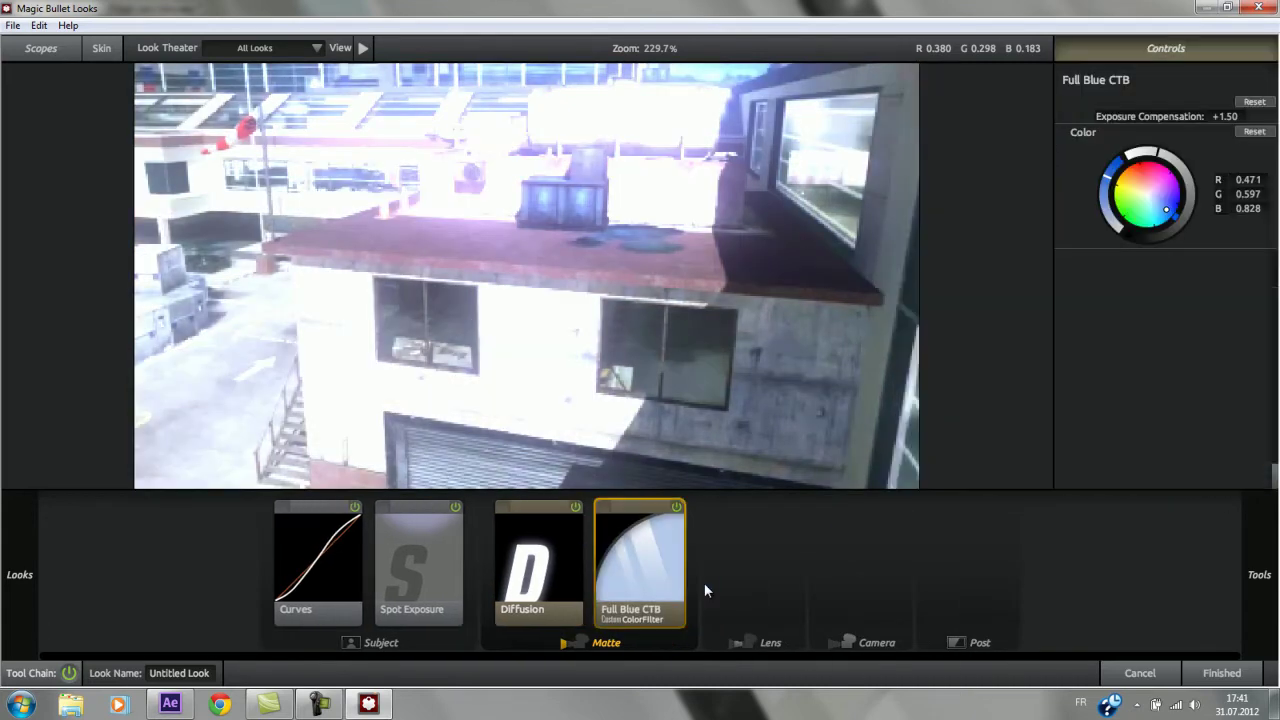
Reduce the Diffusion size to 19.55% and apply the finished look to the clip in After Effects
click(519, 560)
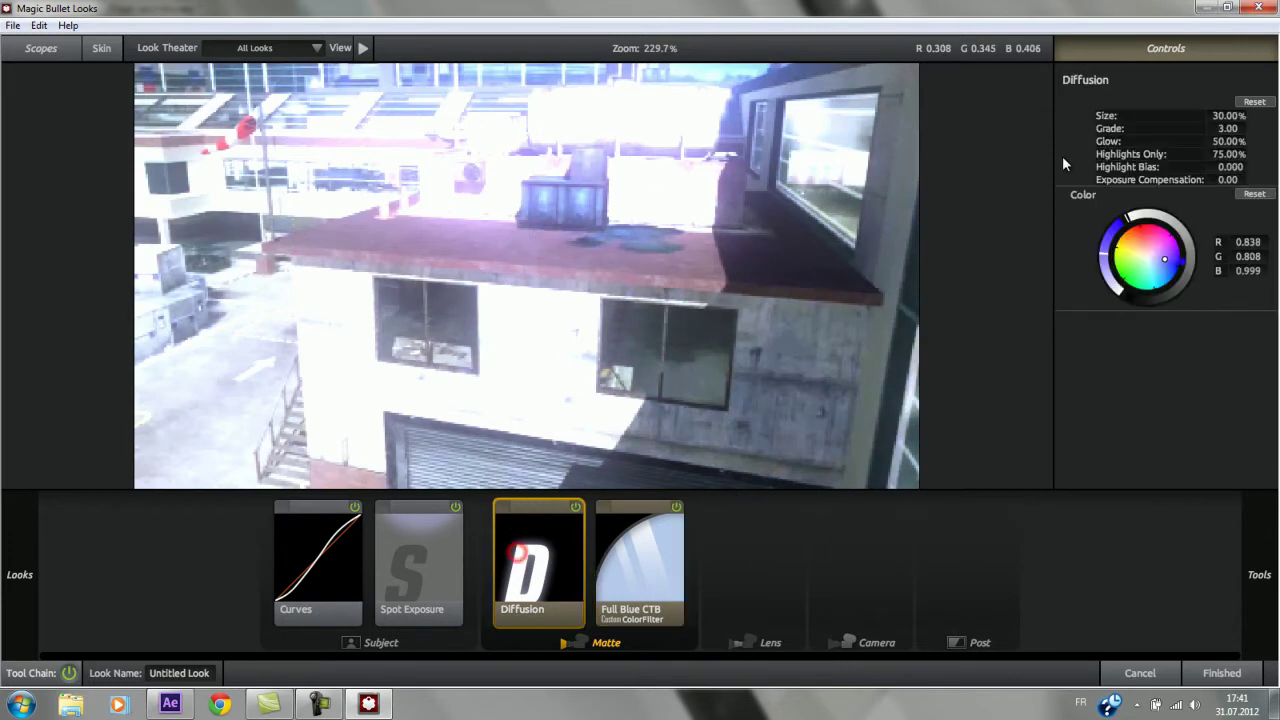
drag(1215, 118, 1222, 118)
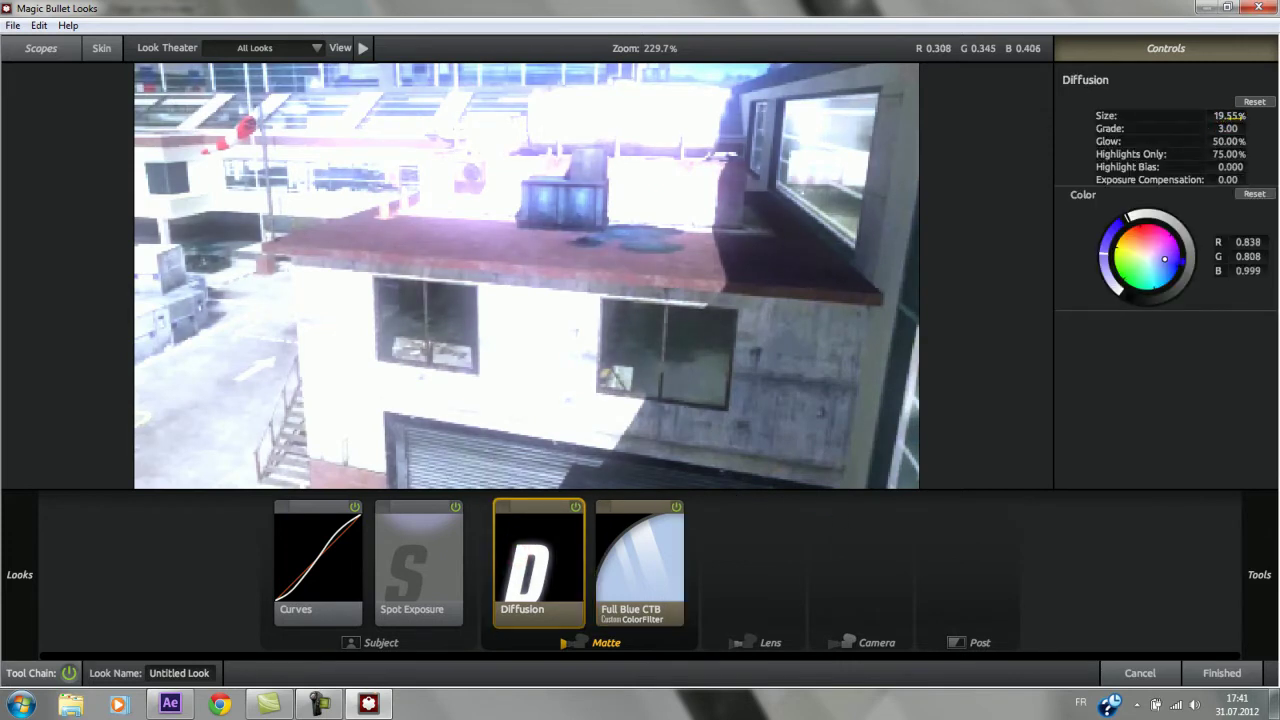
click(1221, 673)
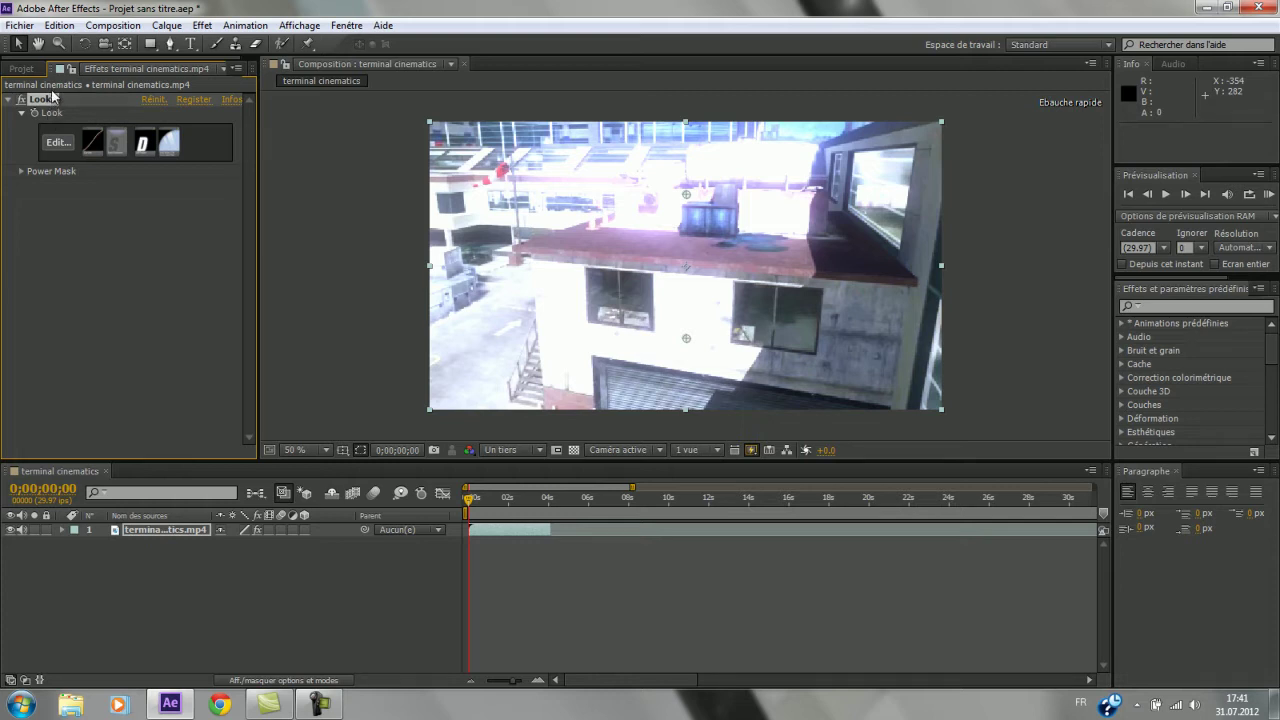
Delete the Looks effect from the terminal cinematics clip
key(Delete)
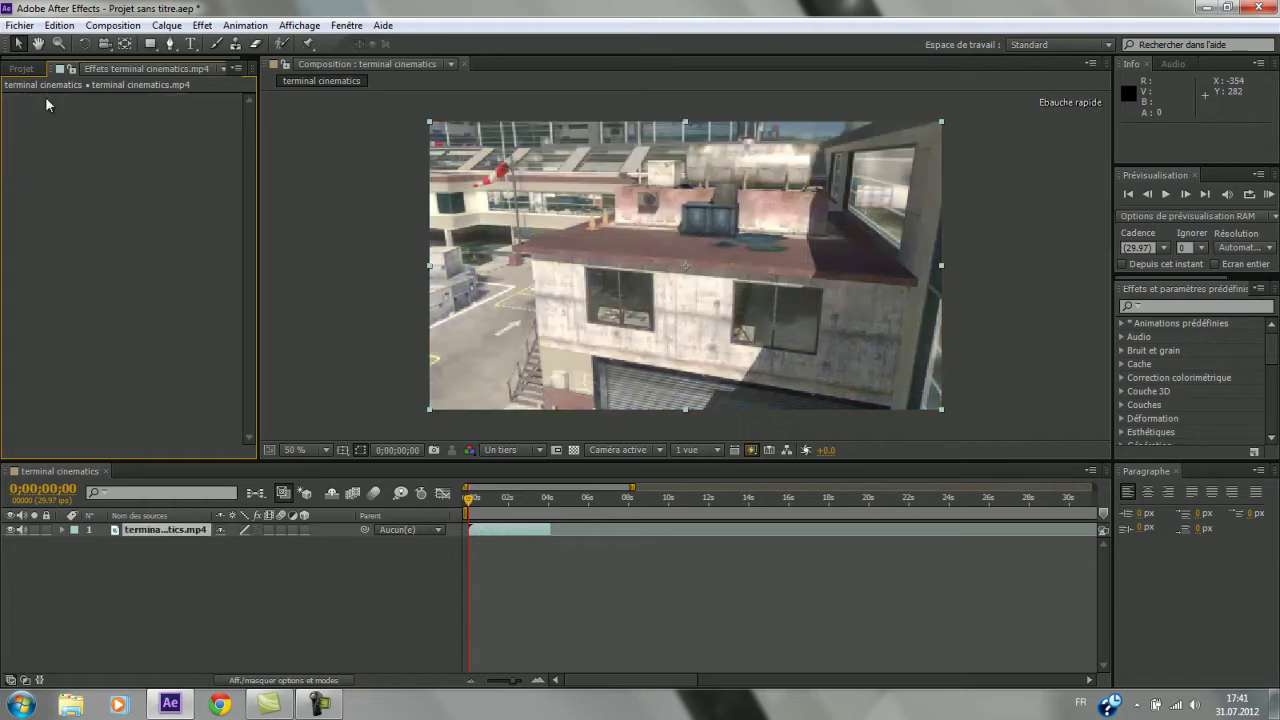
click(321, 702)
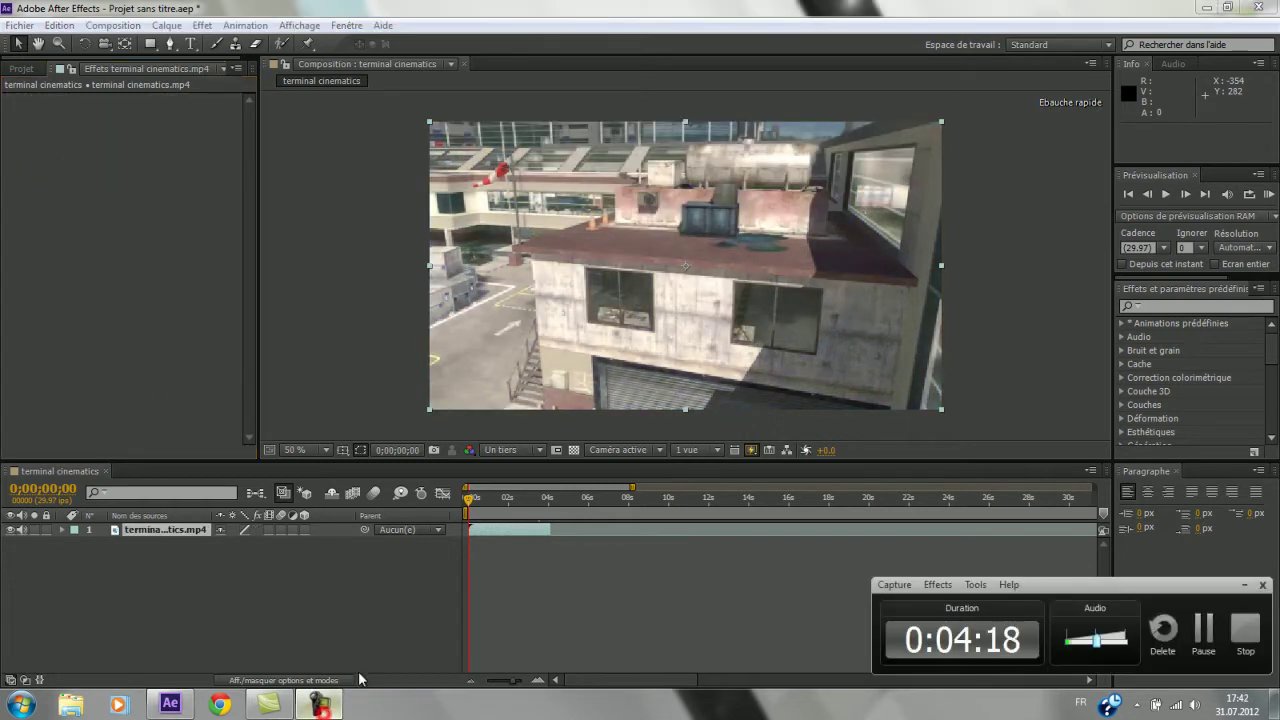
click(1205, 645)
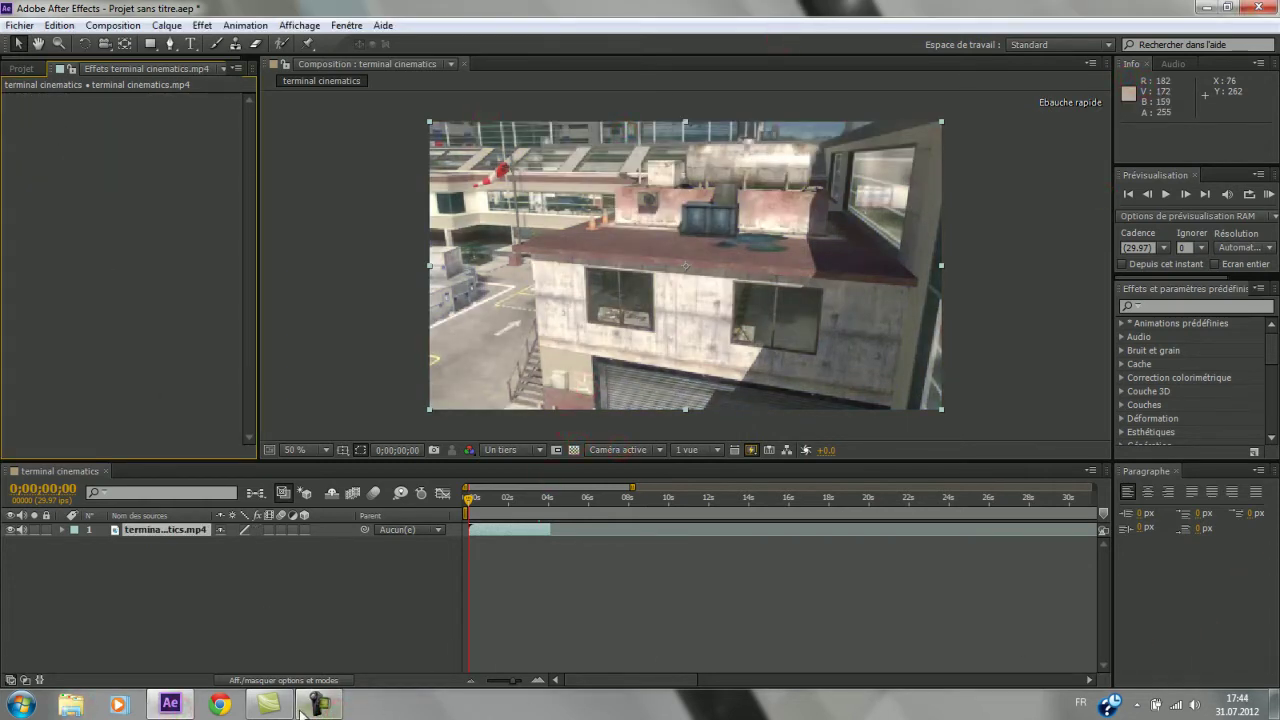
mouse_move(328, 708)
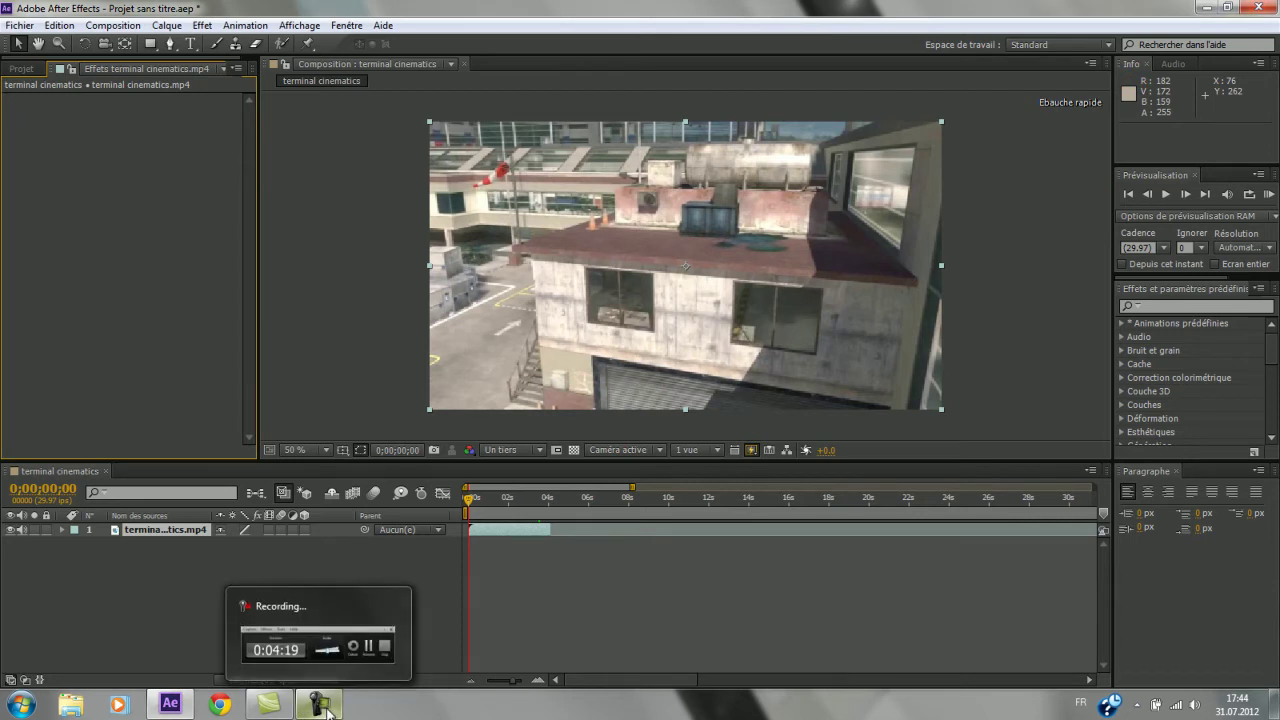
click(328, 708)
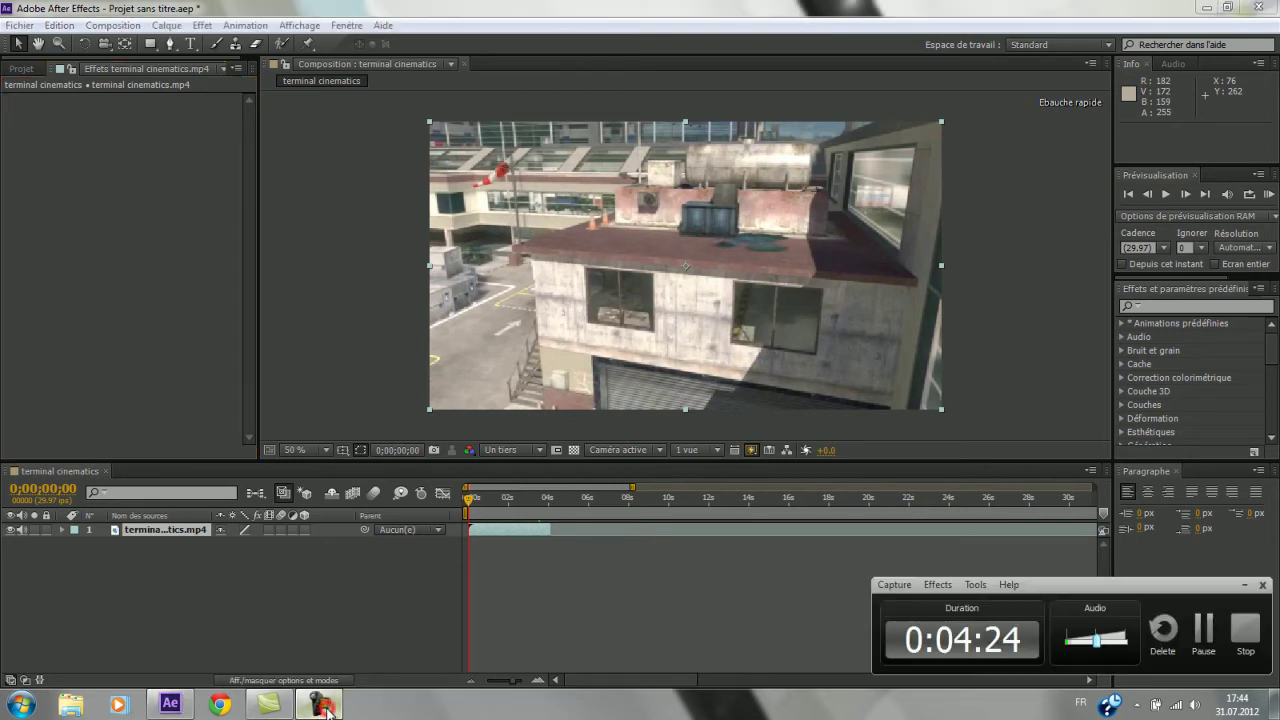
click(328, 708)
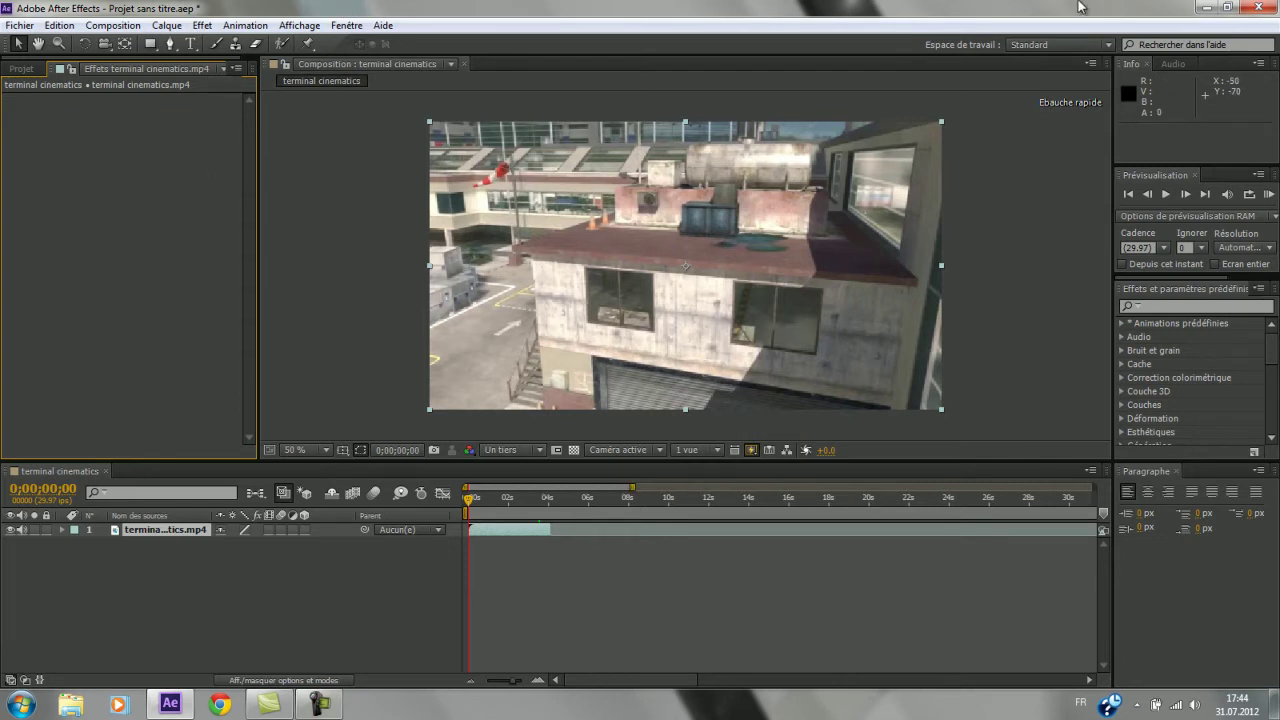
Replace the terminal cinematics layer in the composition with the Noscope Colat Headshot clip imported from the desktop
click(144, 532)
key(Delete)
click(22, 68)
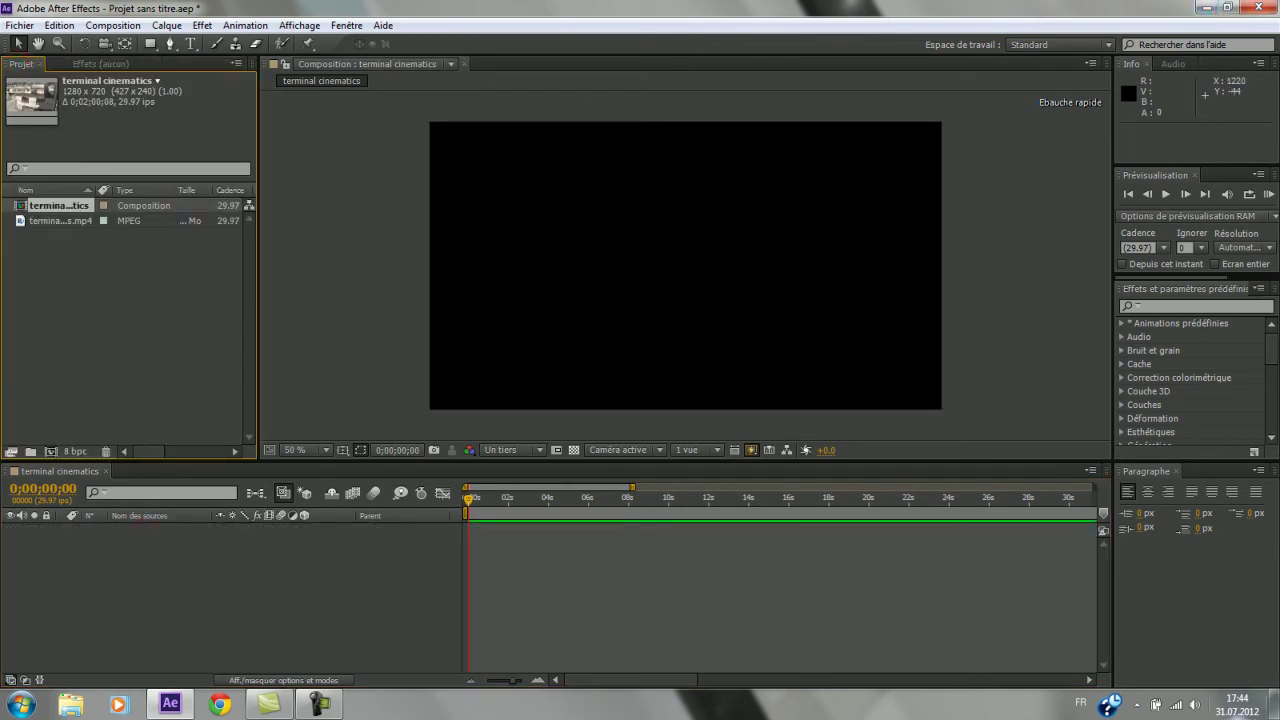
click(1212, 7)
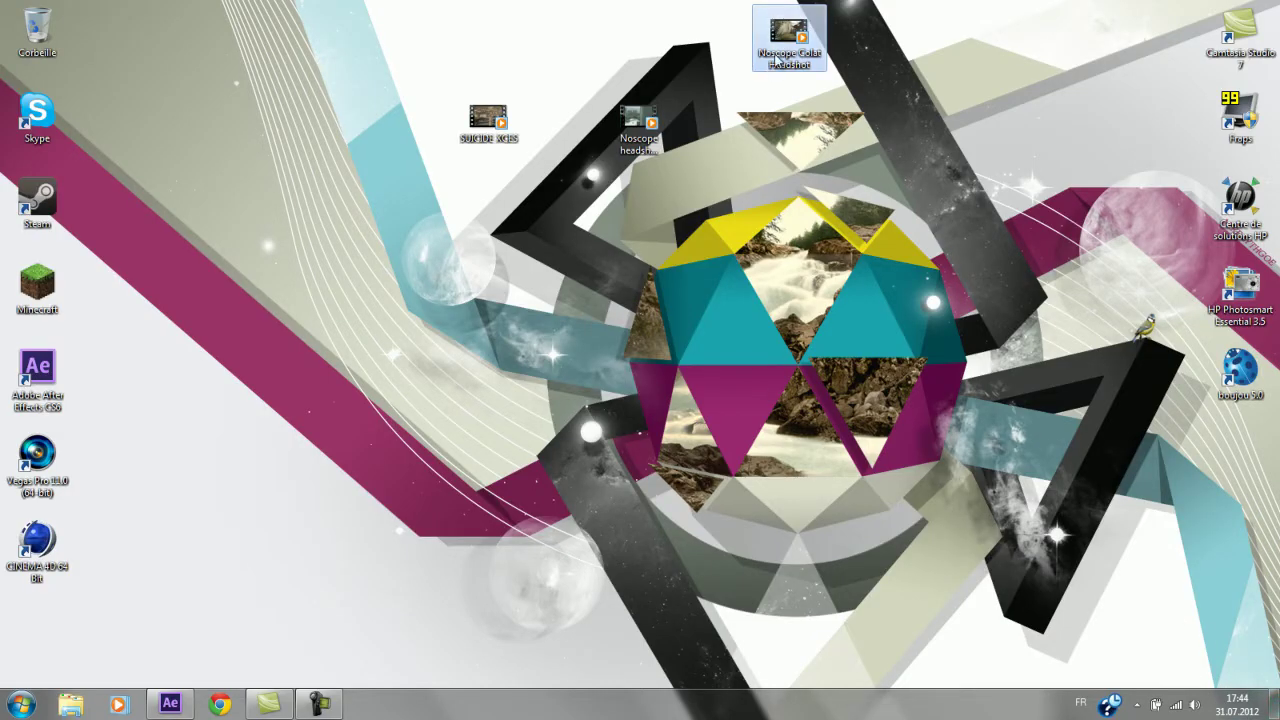
drag(776, 58, 101, 335)
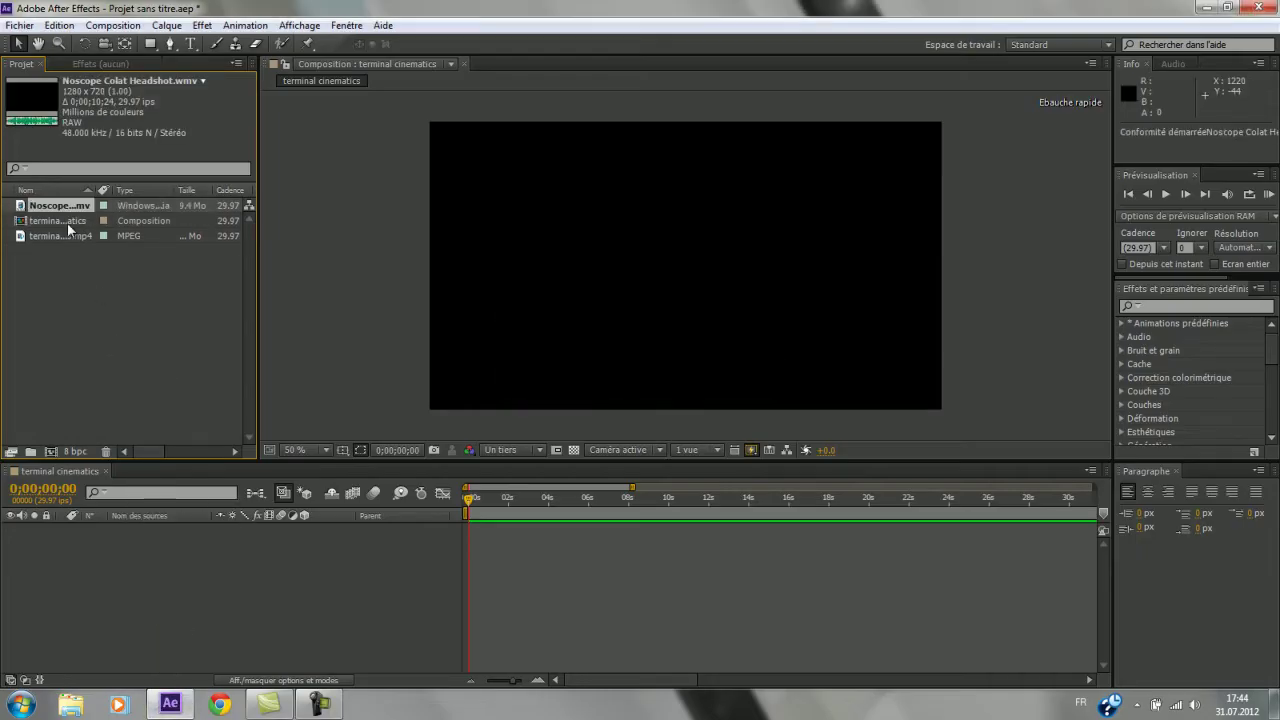
drag(60, 206, 125, 567)
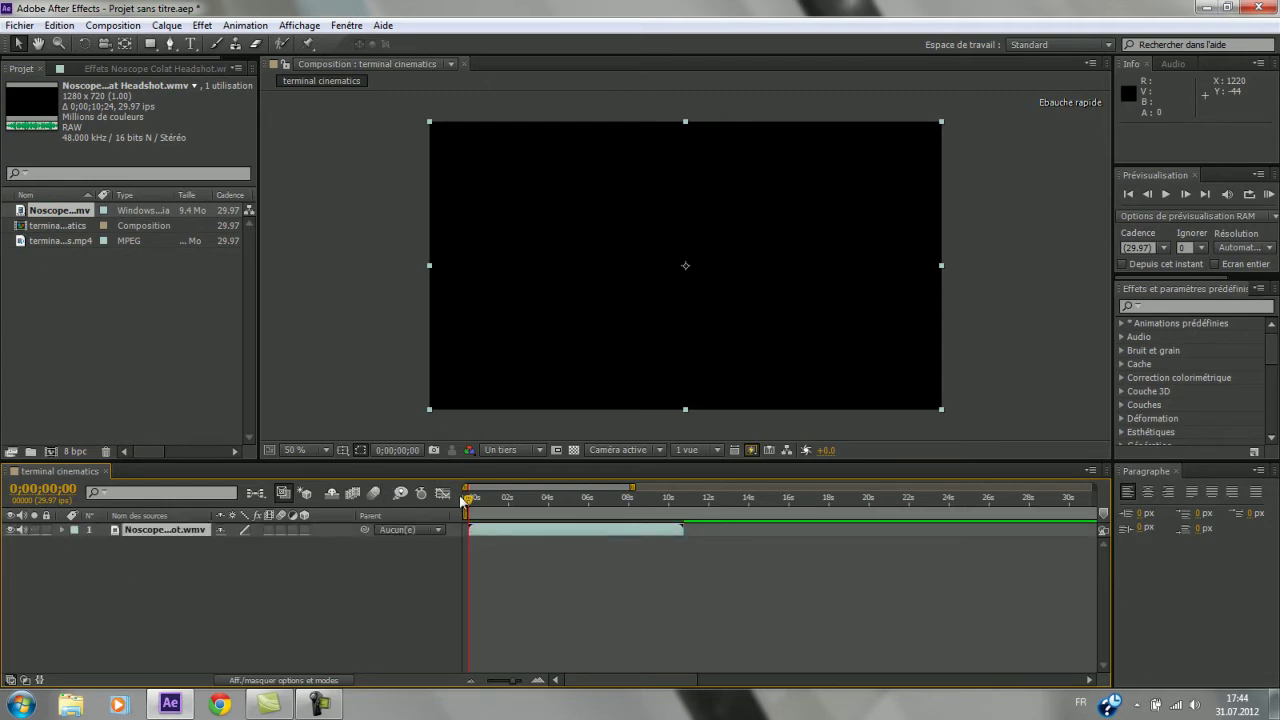
Scrub and play through the Noscope clip to review it, ending with the playhead at 0;00;02;08
drag(468, 503, 506, 502)
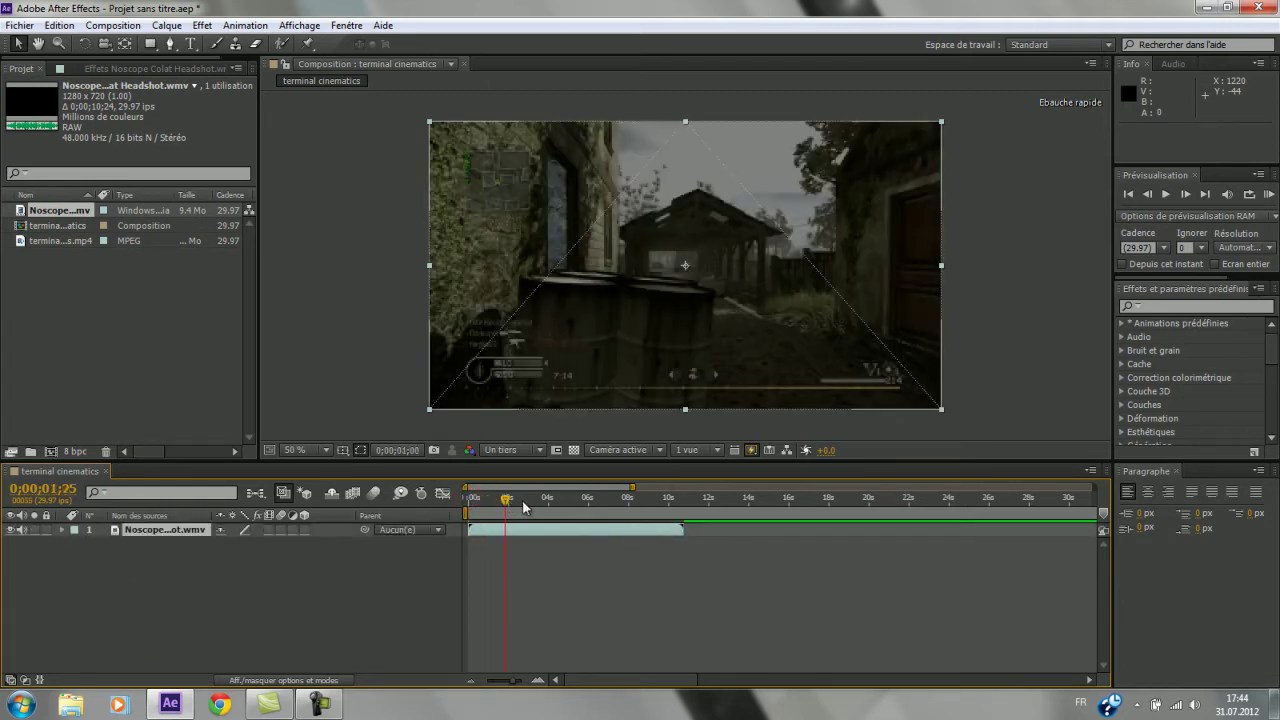
click(583, 517)
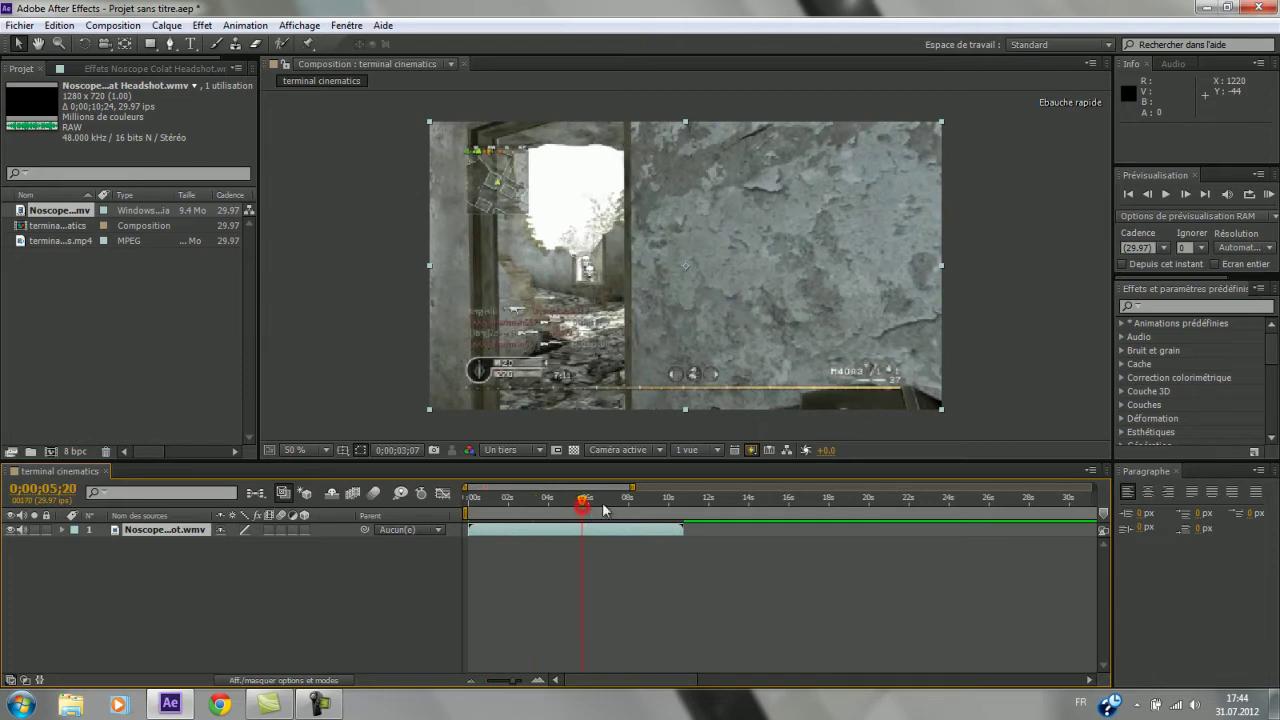
click(753, 450)
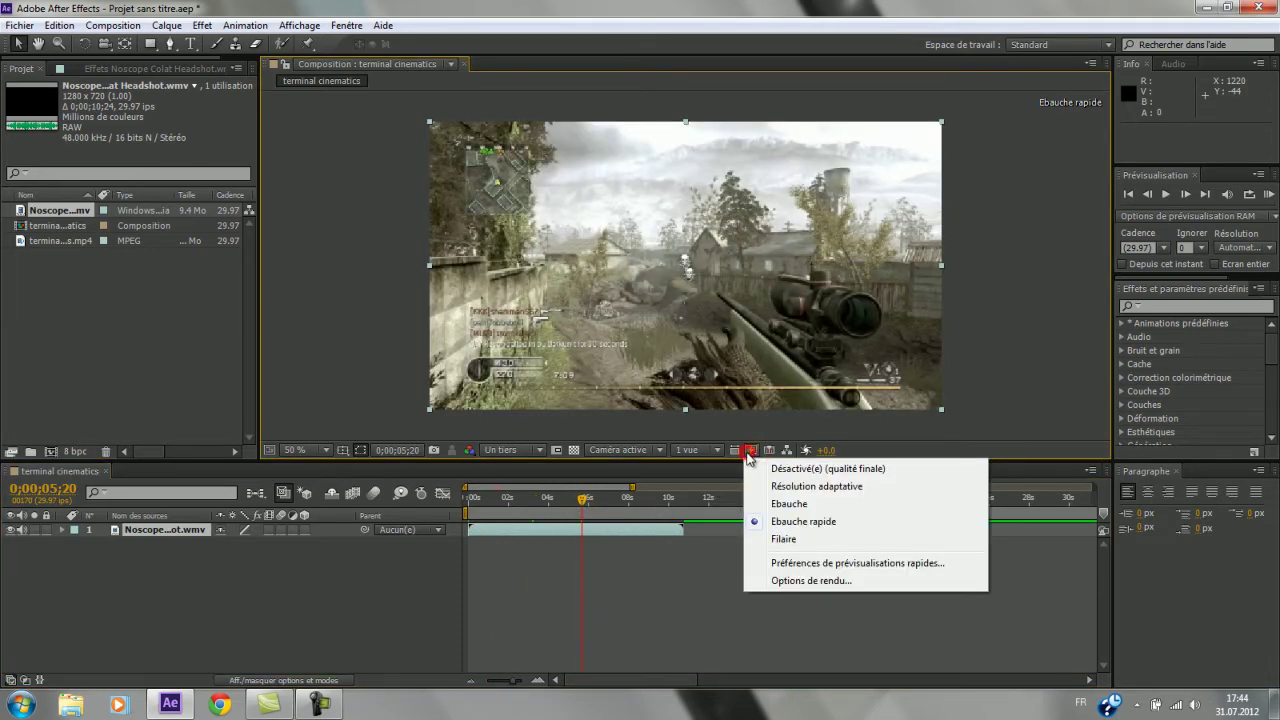
click(965, 441)
key(space)
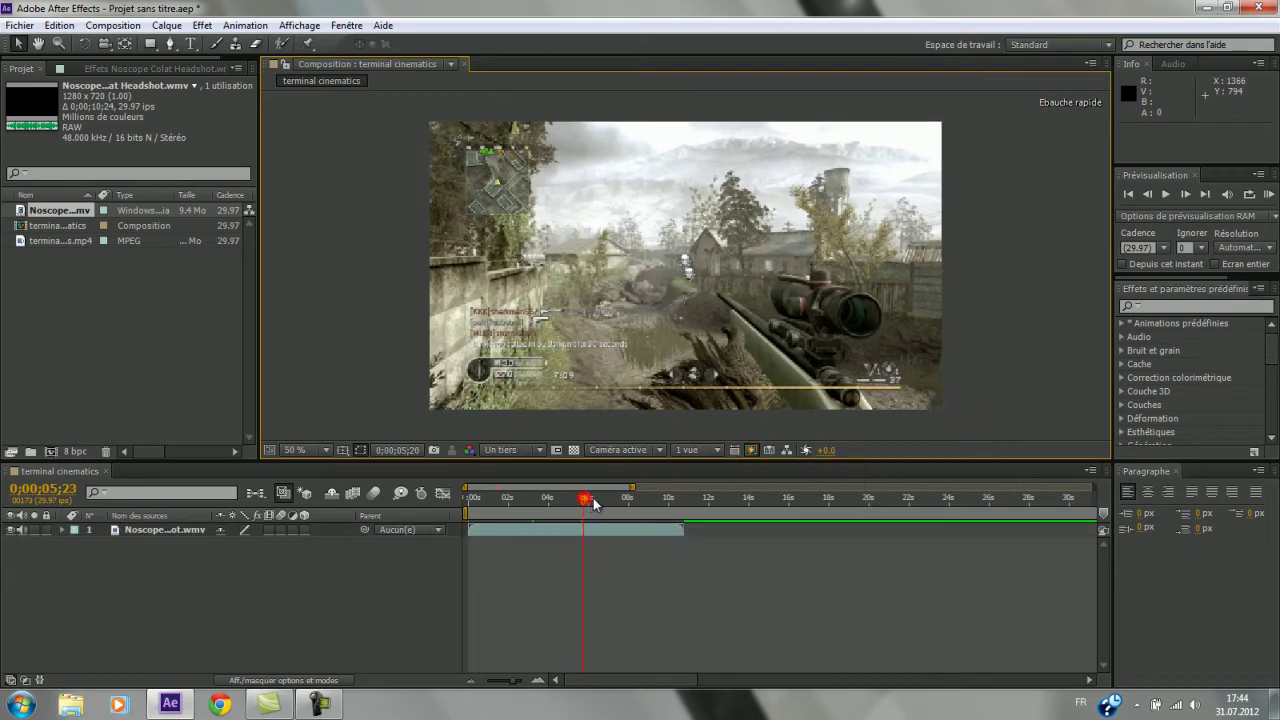
key(space)
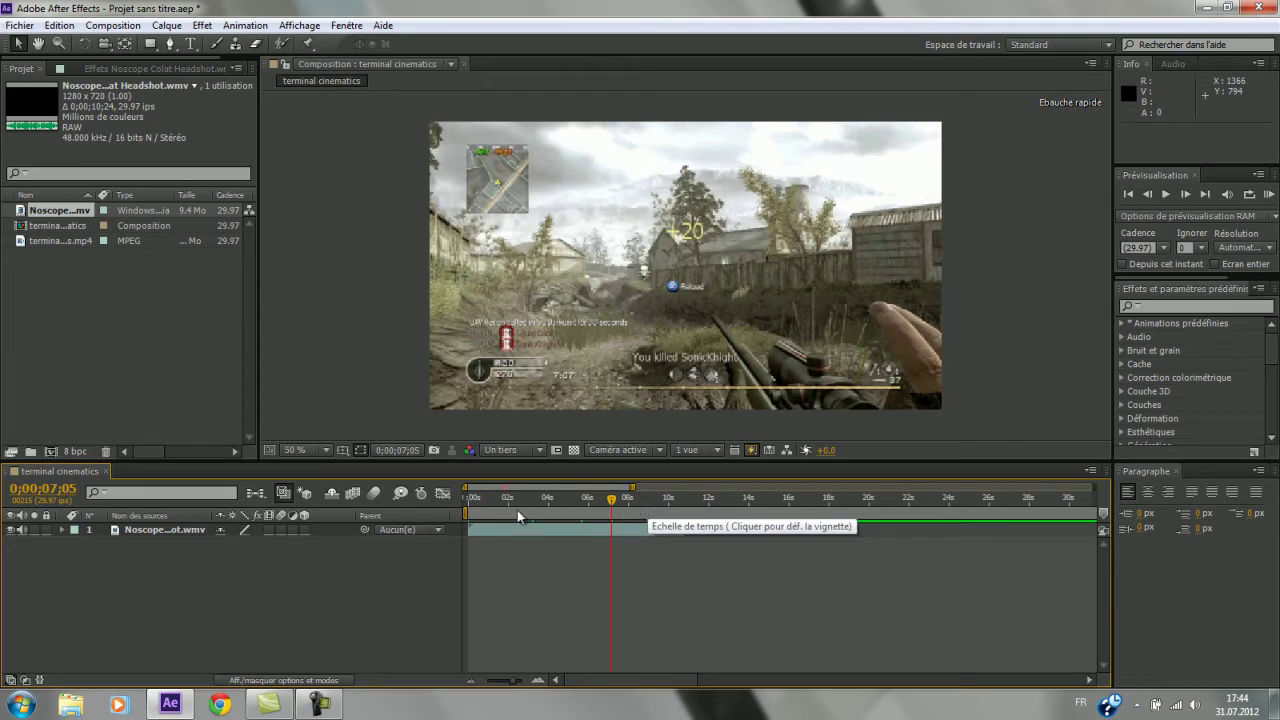
click(472, 497)
drag(472, 497, 514, 501)
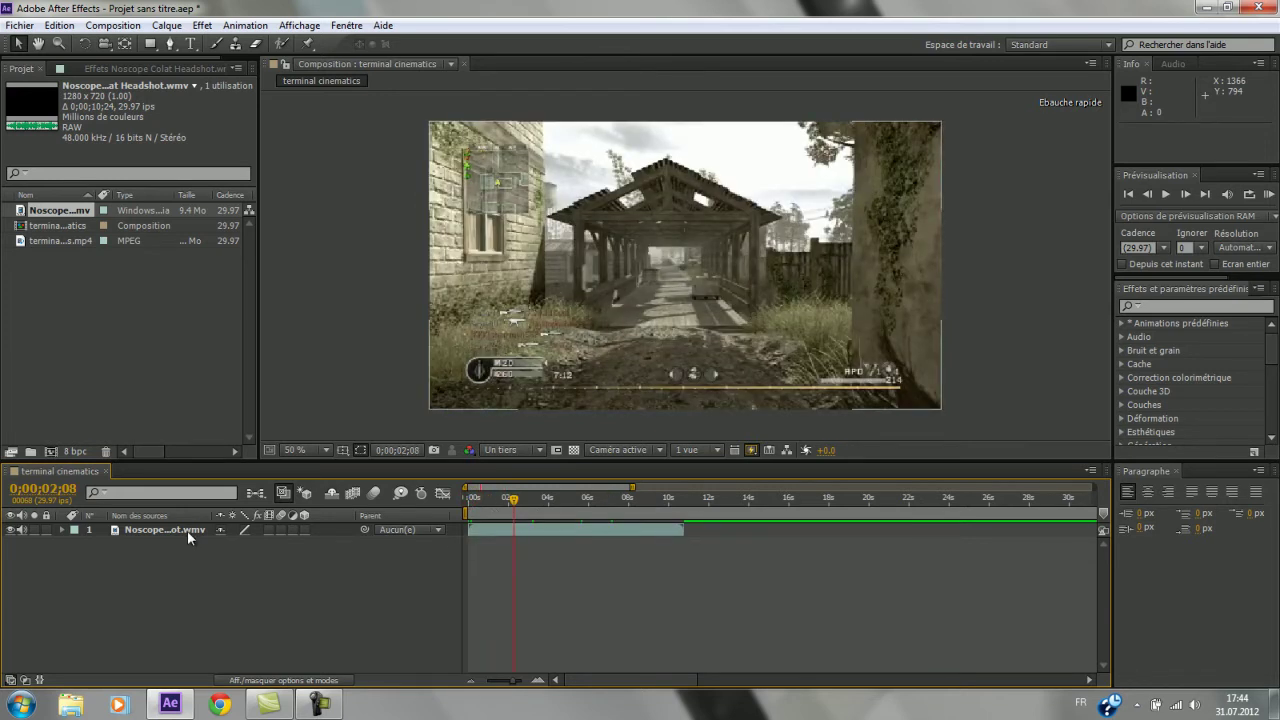
Add a second copy of the Noscope clip beneath the existing layer and apply the Magic Bullet Looks effect to that copy
click(187, 529)
drag(85, 215, 171, 567)
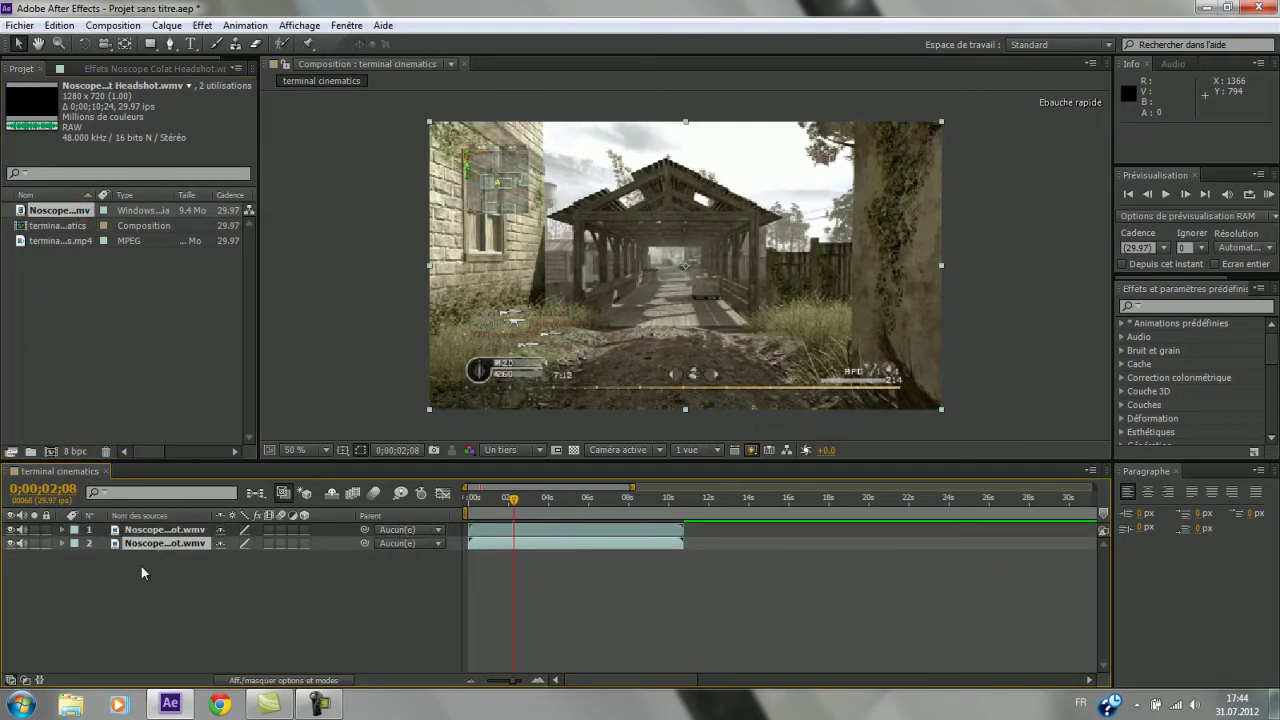
click(202, 25)
mouse_move(313, 300)
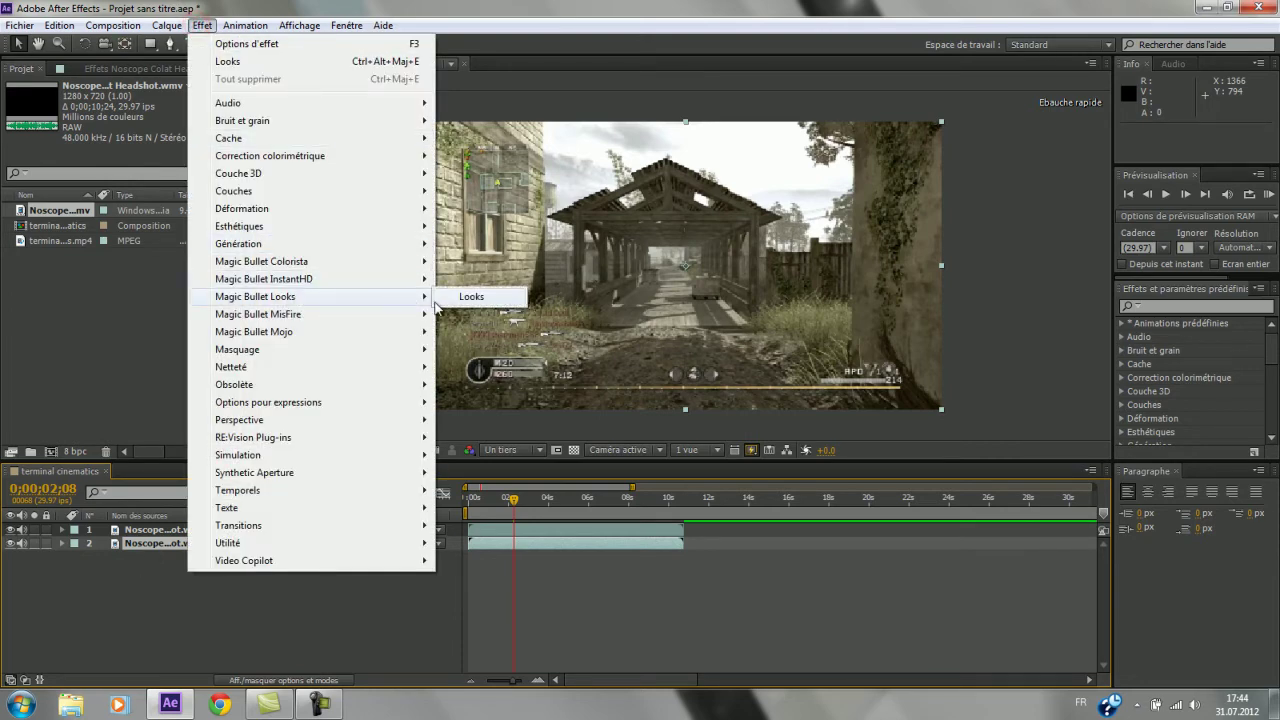
click(442, 305)
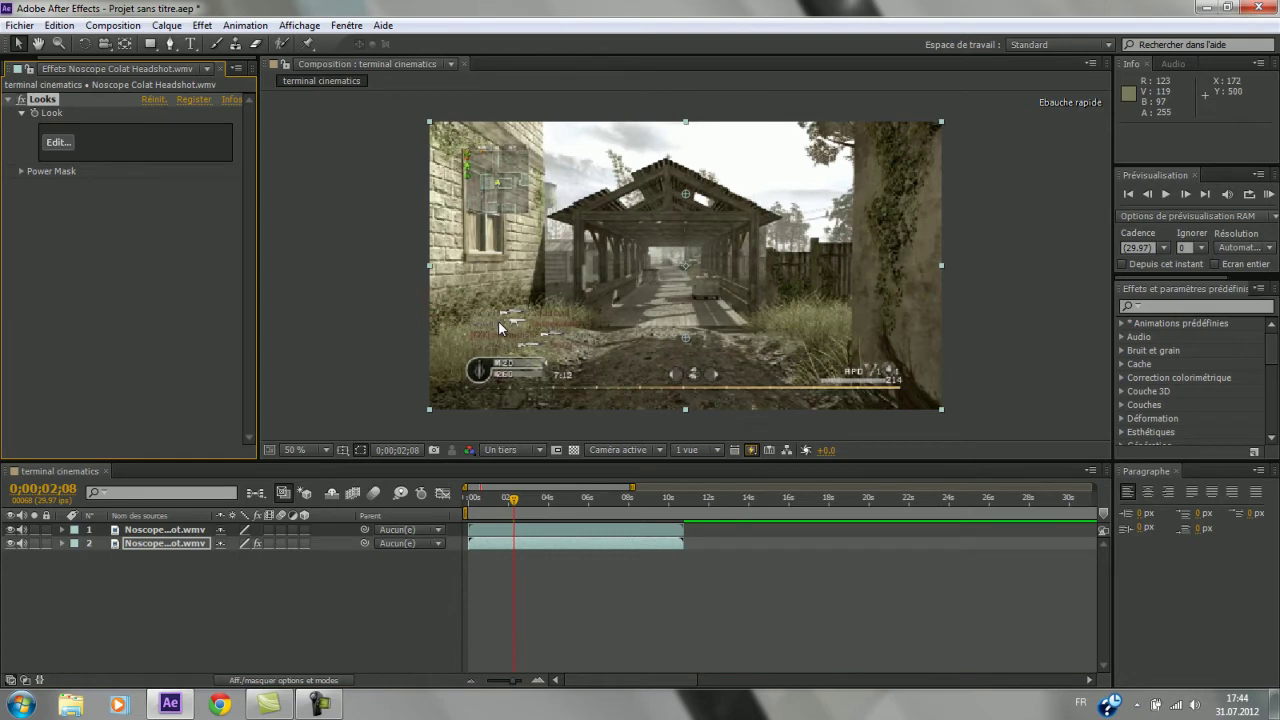
Open the effect's look editor, add a Curves tool to the Subject stage, and shape its RGB curve into a gentle S
click(57, 148)
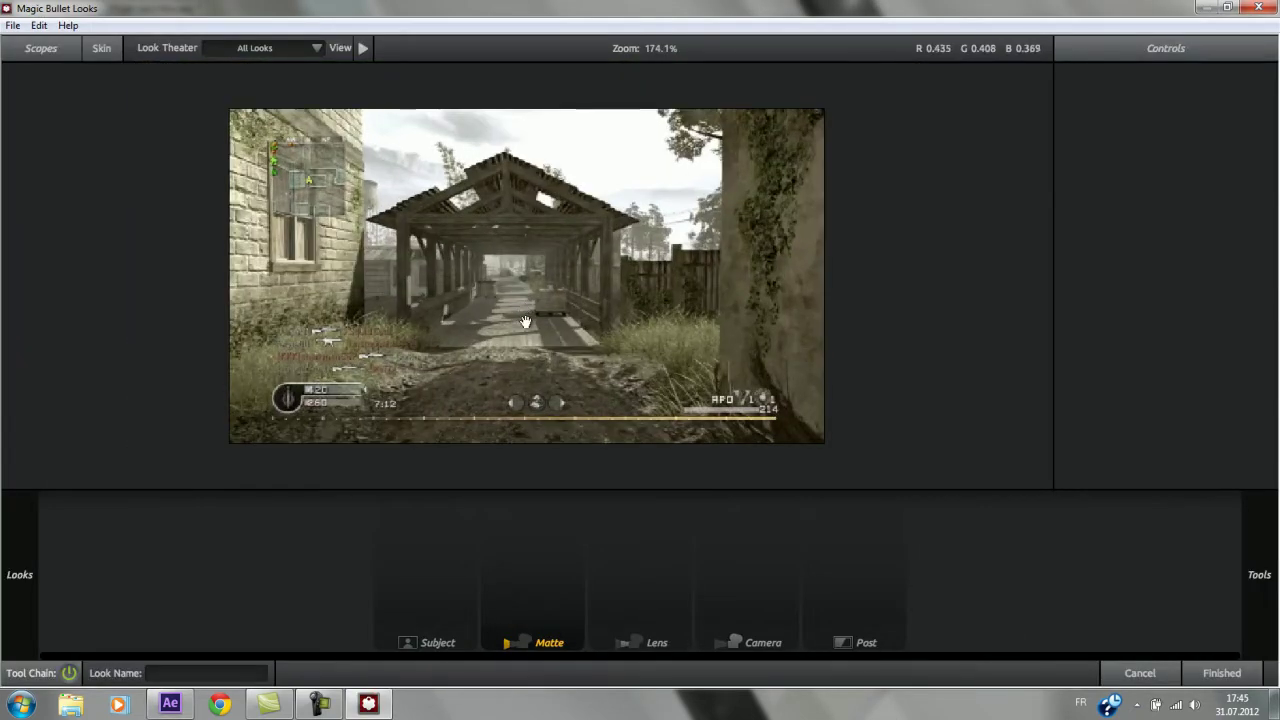
mouse_move(1259, 574)
scroll(1198, 344, down, 2)
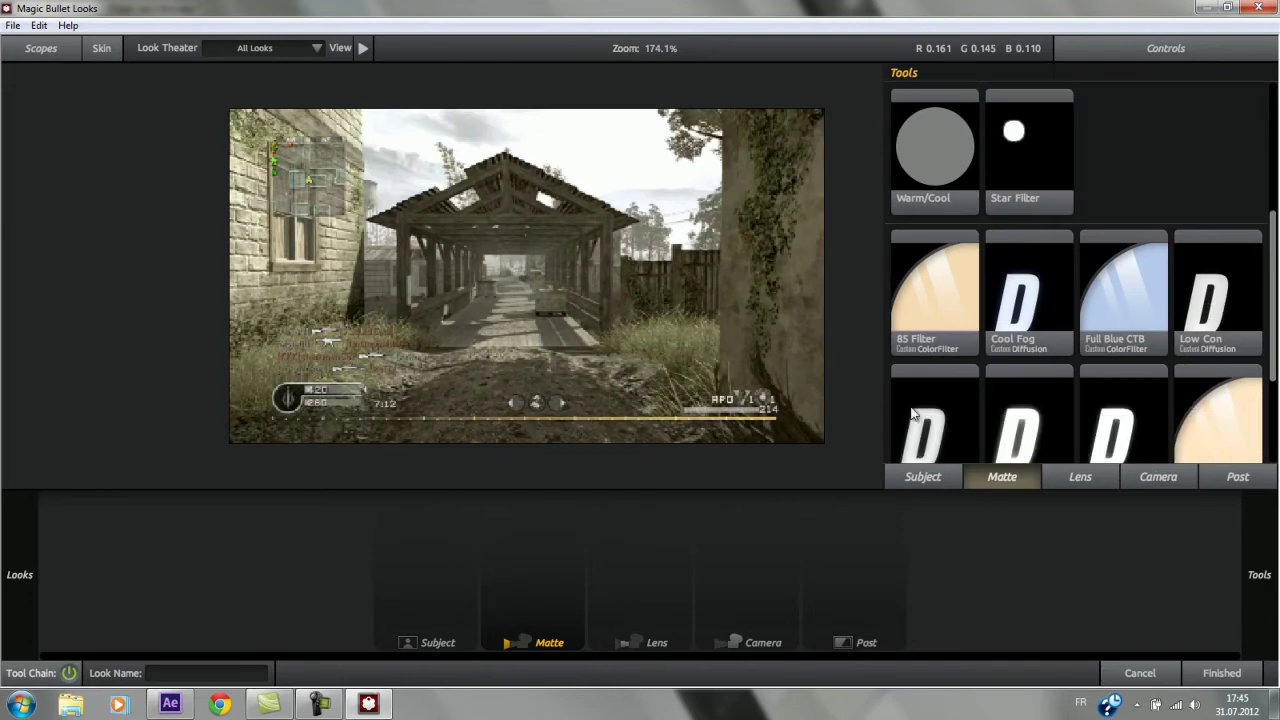
click(921, 477)
drag(1112, 292, 440, 545)
mouse_move(1113, 238)
mouse_down()
mouse_move(1094, 237)
mouse_move(1125, 240)
mouse_up()
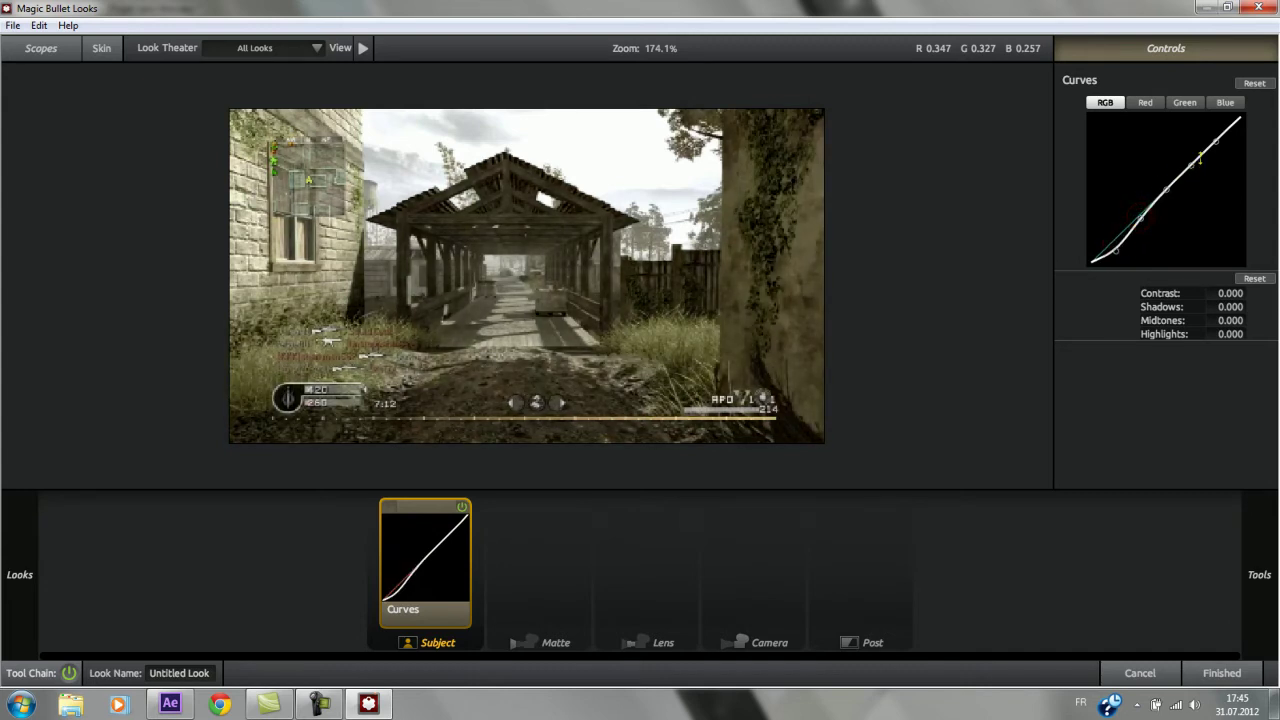
mouse_move(1194, 160)
mouse_down()
mouse_move(1194, 140)
mouse_move(1214, 136)
mouse_move(1203, 148)
mouse_up()
Add a Spot Exposure tool after Curves and move its center above the image to X -0.8%, Y -64.3%
mouse_move(1259, 574)
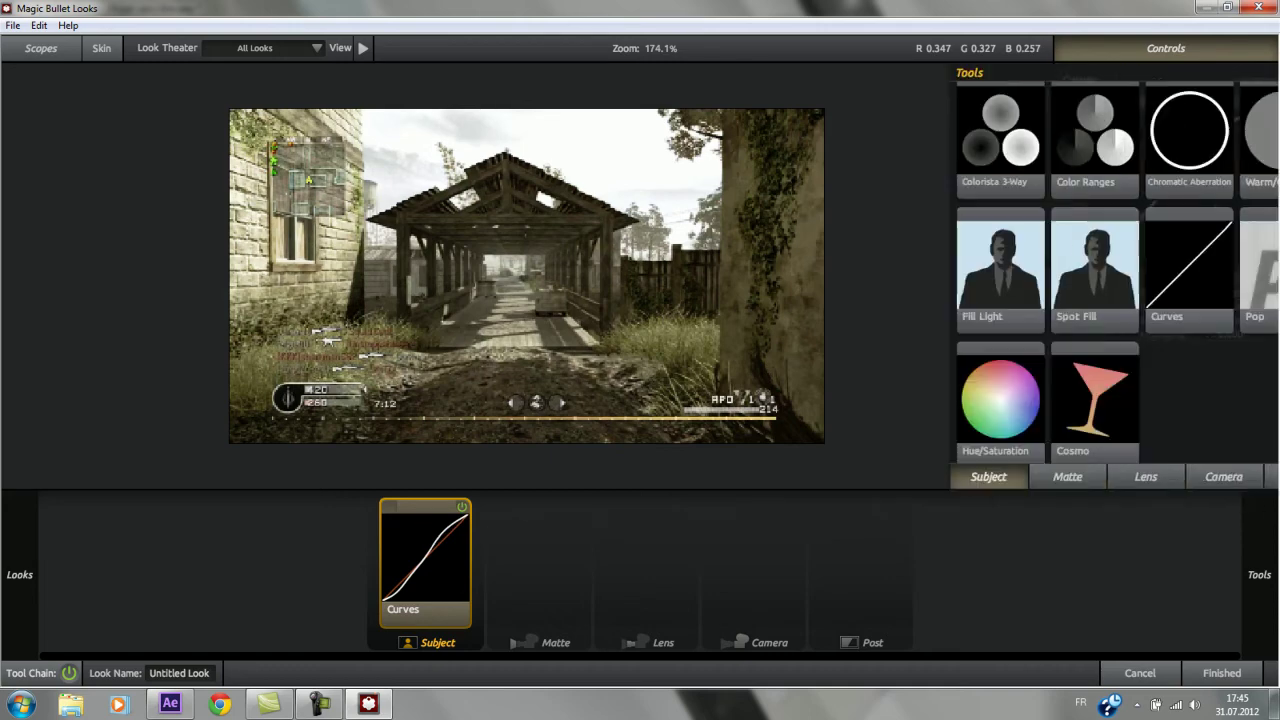
scroll(1125, 399, up, 2)
scroll(894, 286, up, 3)
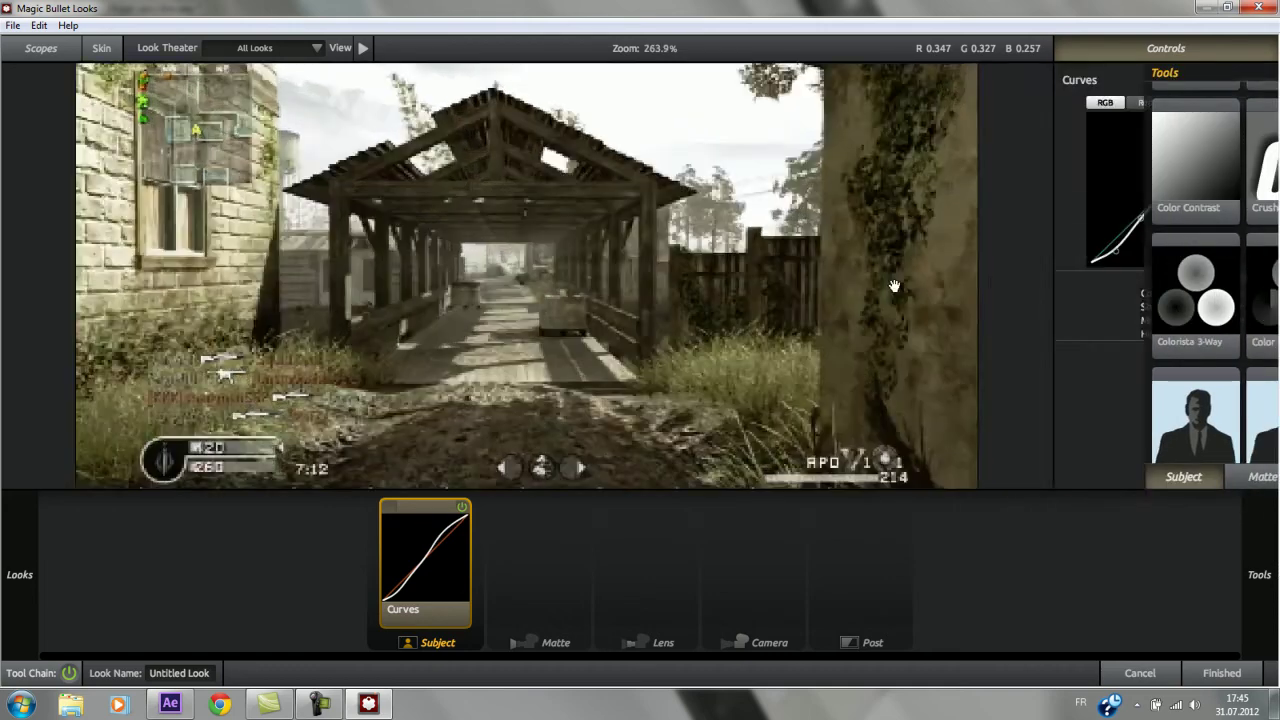
scroll(781, 379, down, 1)
scroll(781, 379, down, 1)
mouse_move(1059, 248)
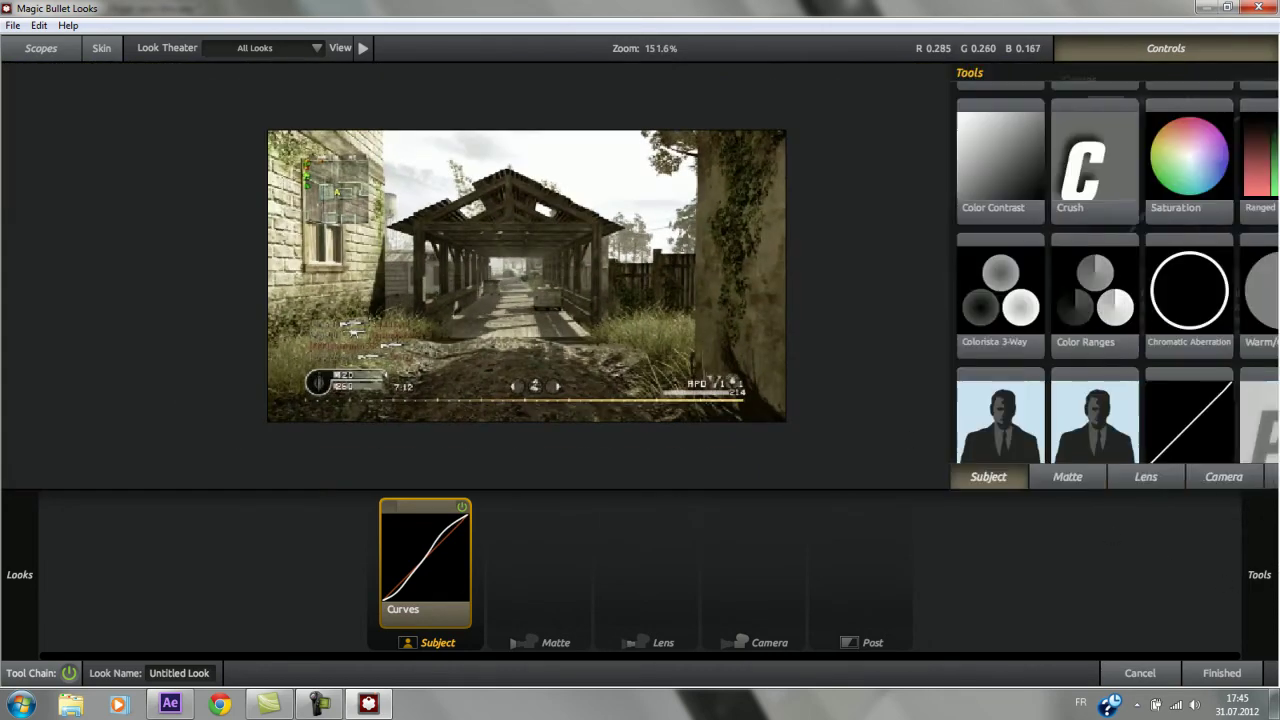
scroll(1040, 200, up, 1)
drag(1029, 148, 462, 569)
drag(513, 336, 631, 137)
Raise the Spot Exposure to about +1.9 stops
scroll(913, 270, up, 1)
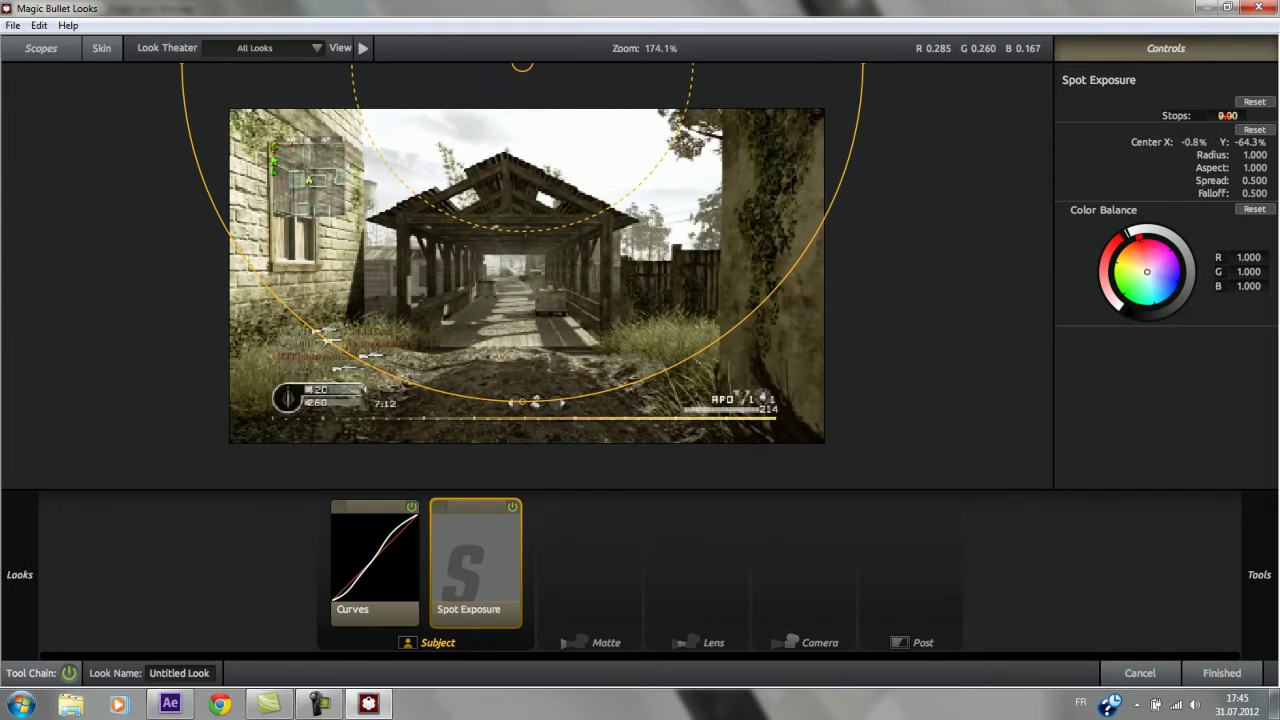
mouse_move(1226, 116)
mouse_down()
mouse_move(1248, 117)
mouse_move(1229, 120)
mouse_up()
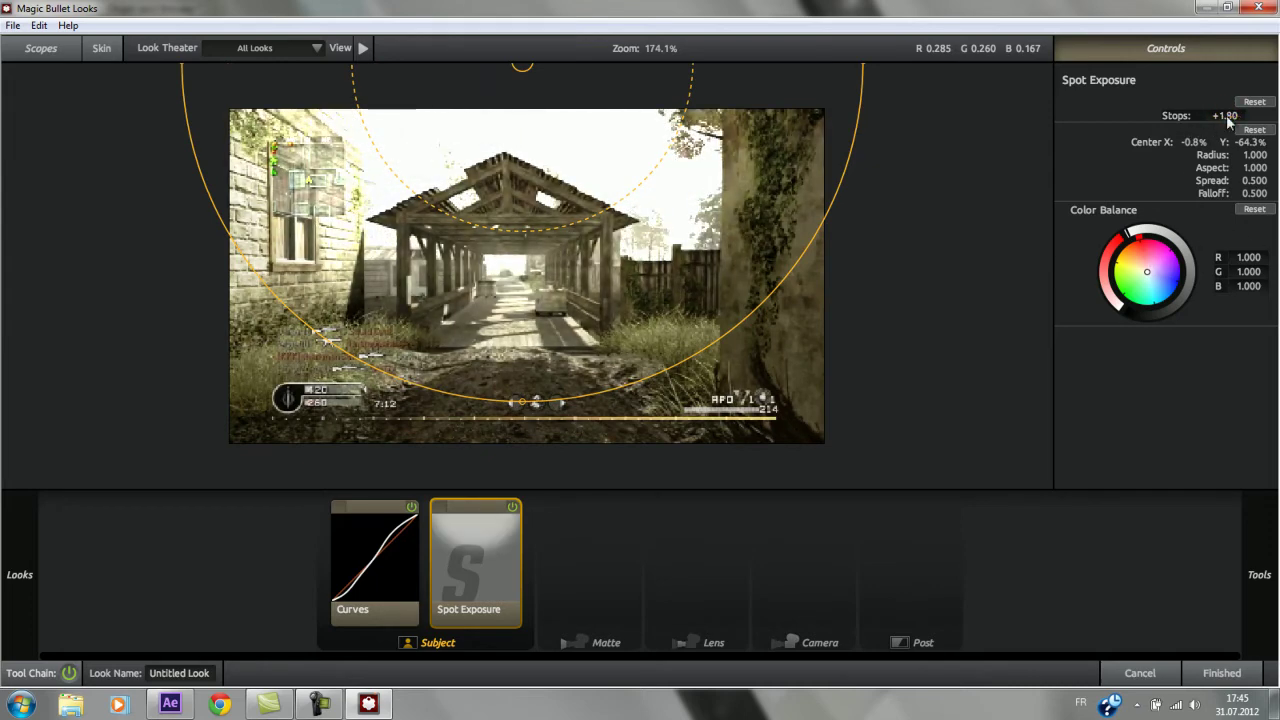
mouse_move(1265, 370)
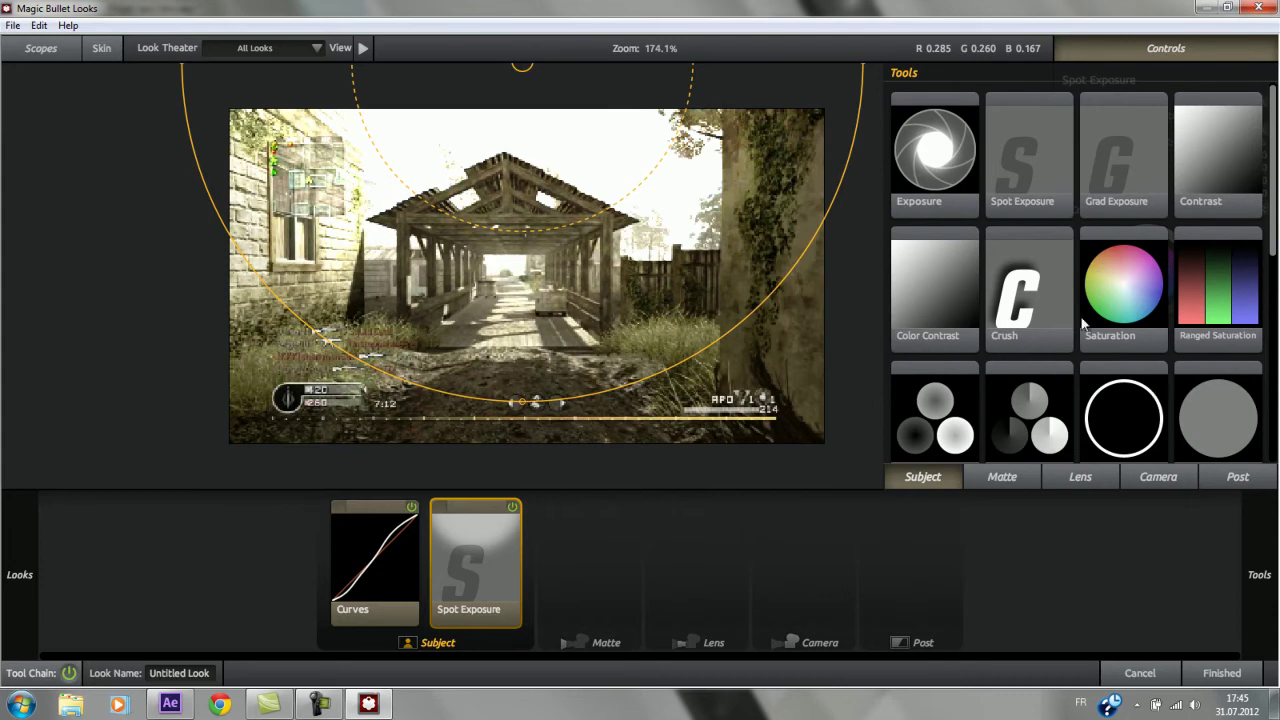
Add a Diffusion tool to the Matte stage, shift its color slightly toward yellow-green, and finish the look
click(1004, 477)
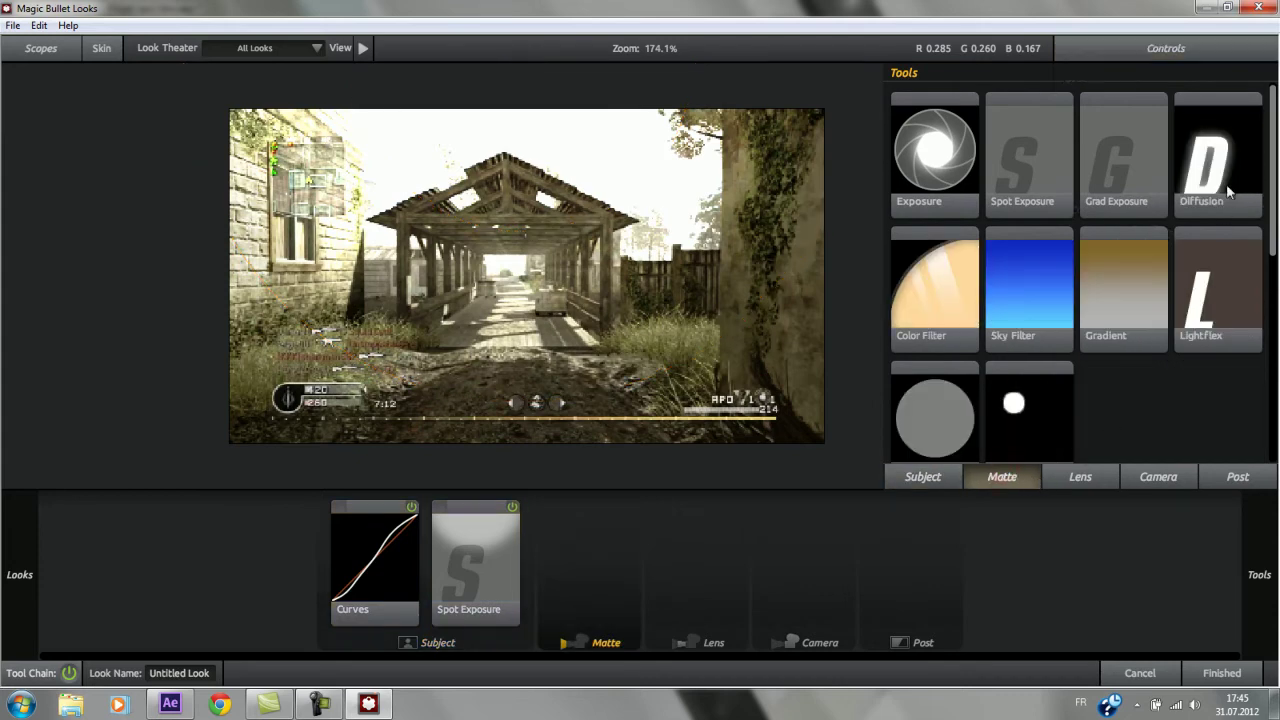
drag(1228, 190, 640, 570)
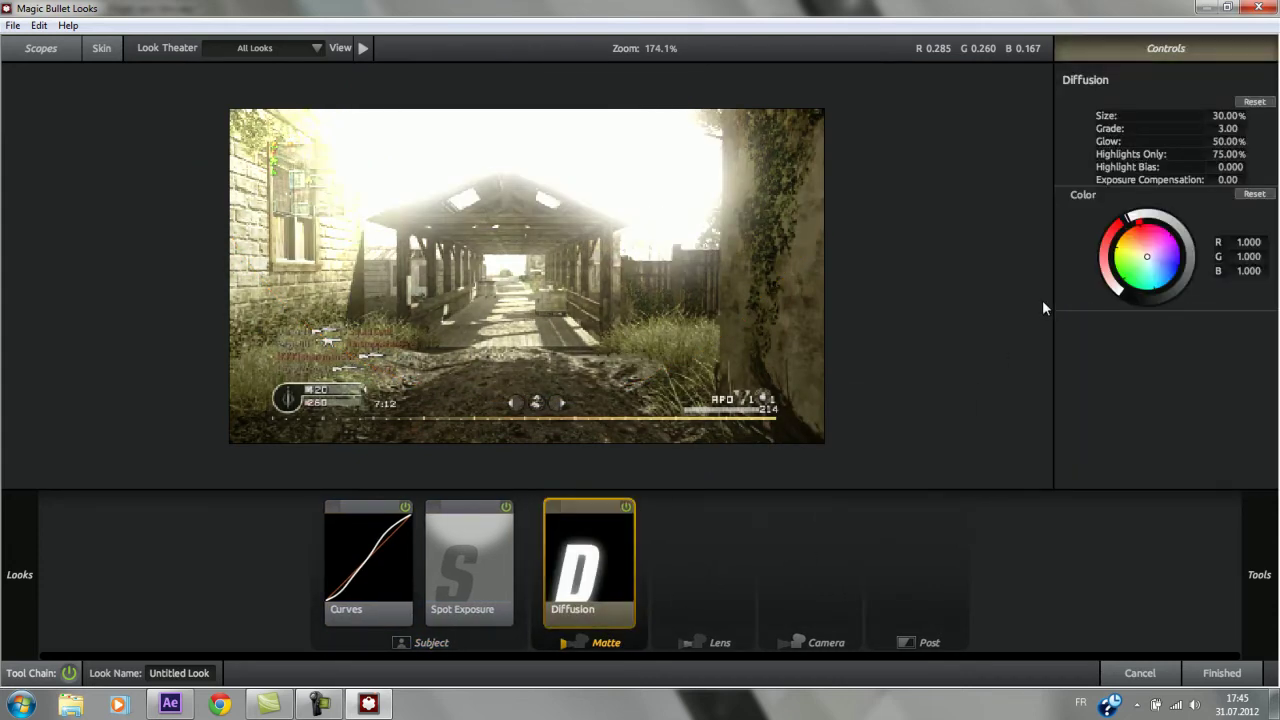
drag(1228, 116, 1229, 116)
drag(1159, 259, 1139, 269)
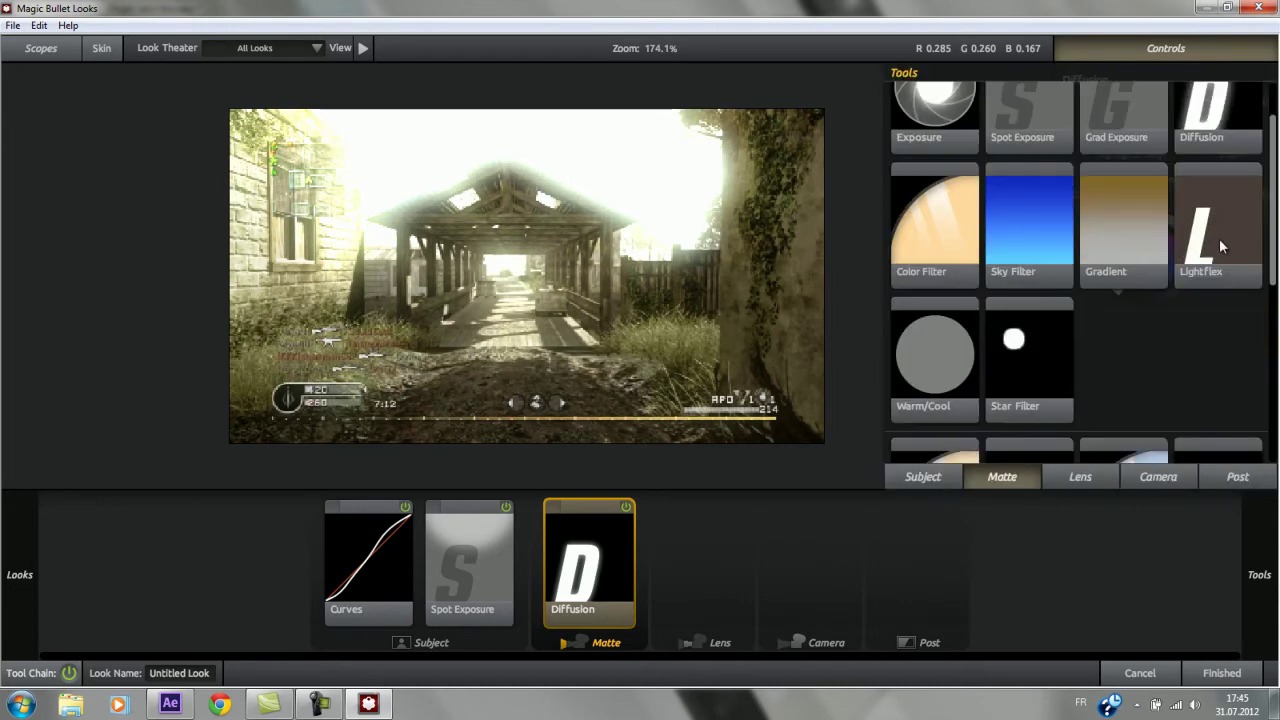
click(1218, 673)
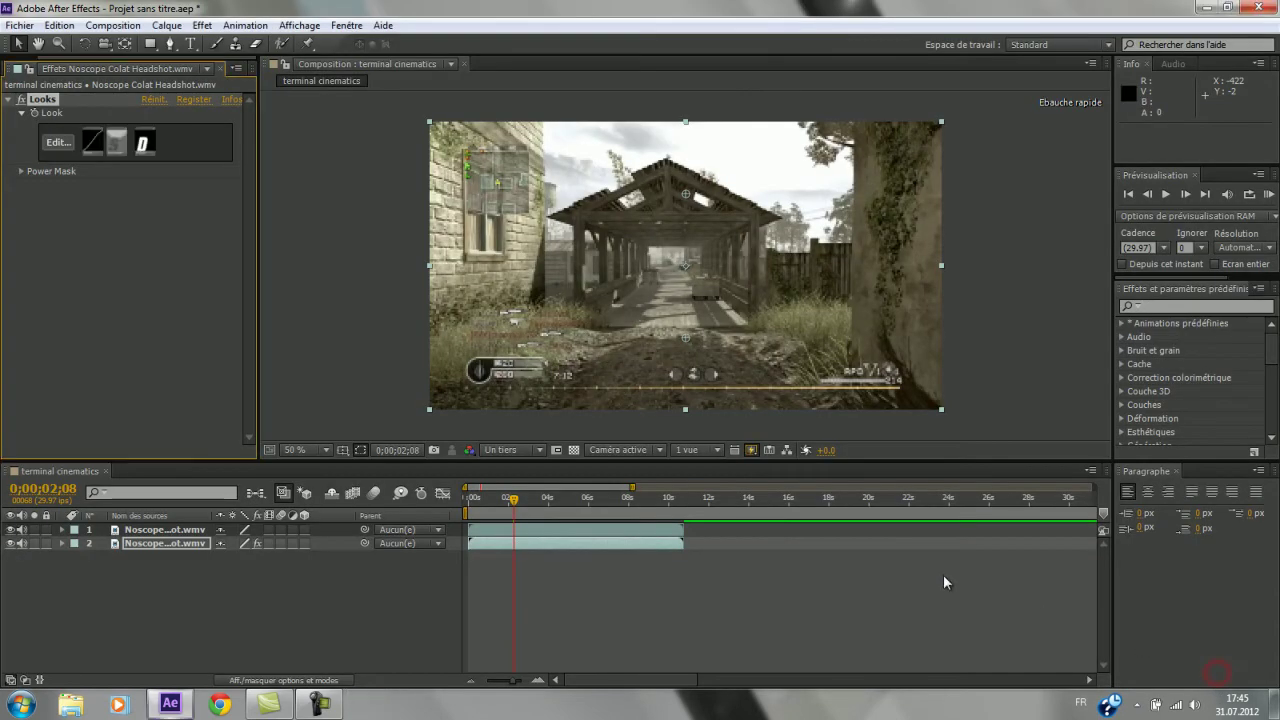
Toggle the top layer's visibility to check the layer beneath, and move the playhead to the gunshot at 0;00;06;14
click(11, 530)
click(11, 530)
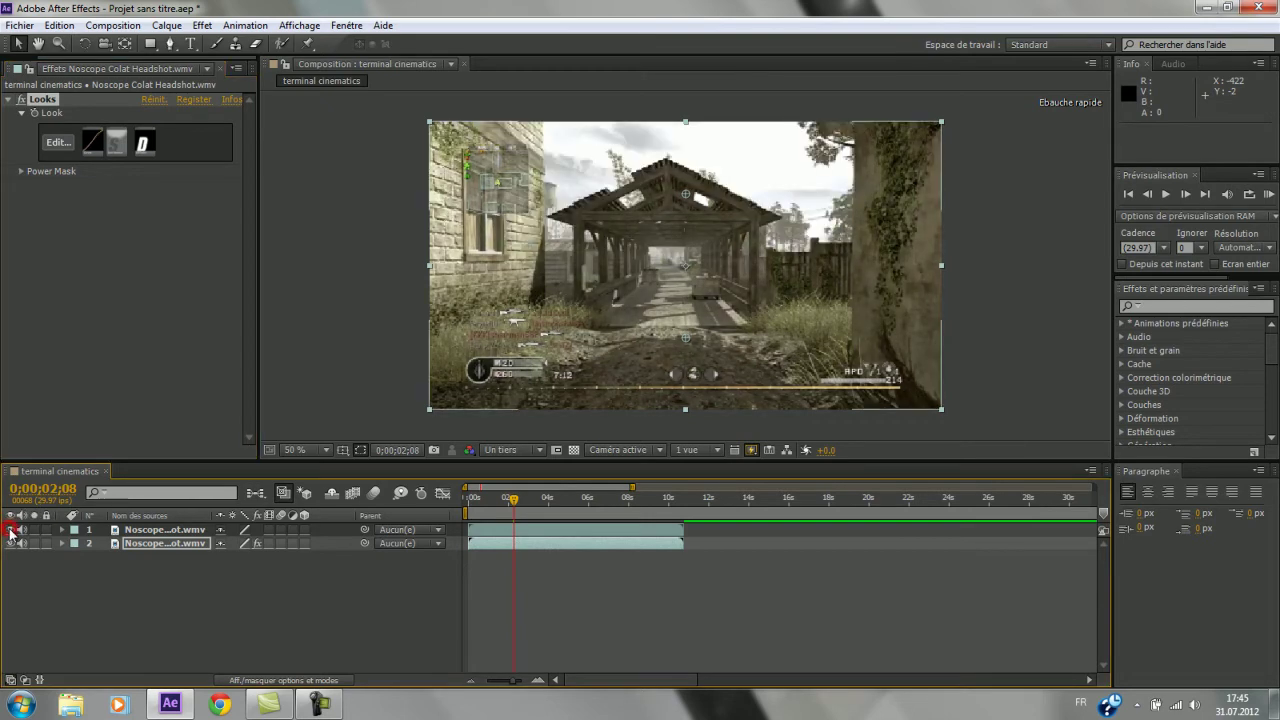
click(538, 501)
drag(538, 501, 589, 512)
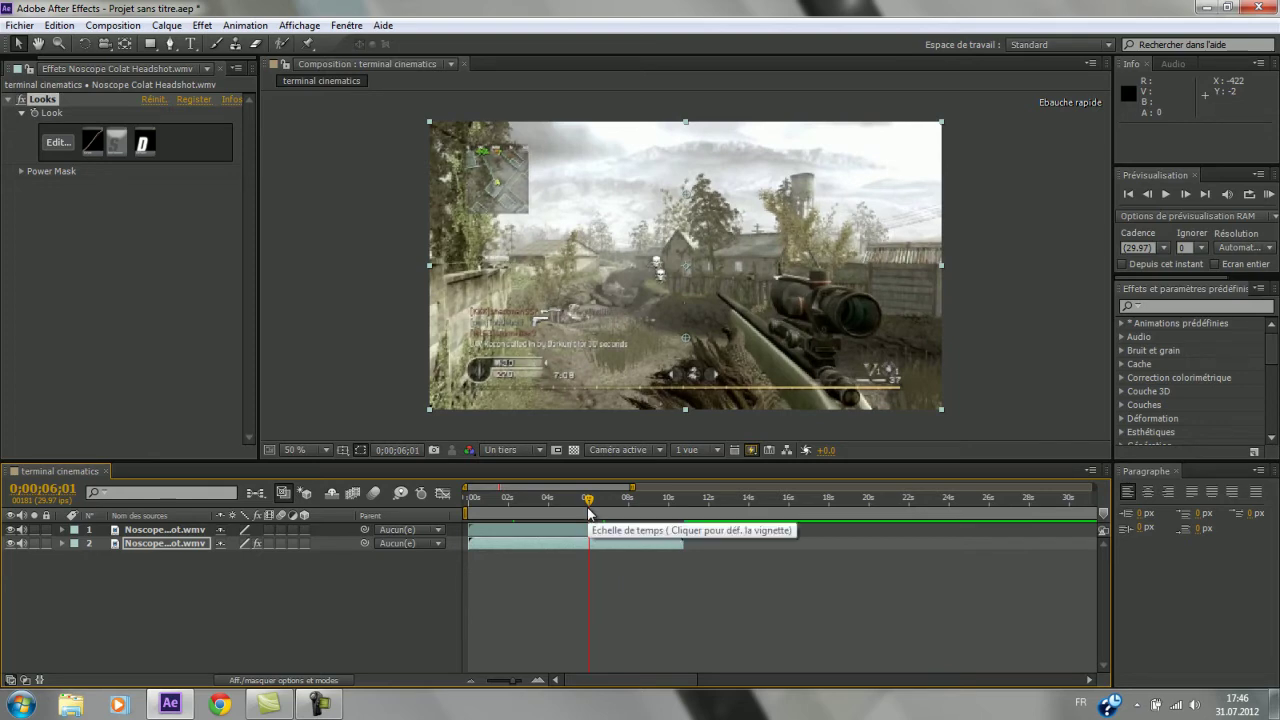
key(space)
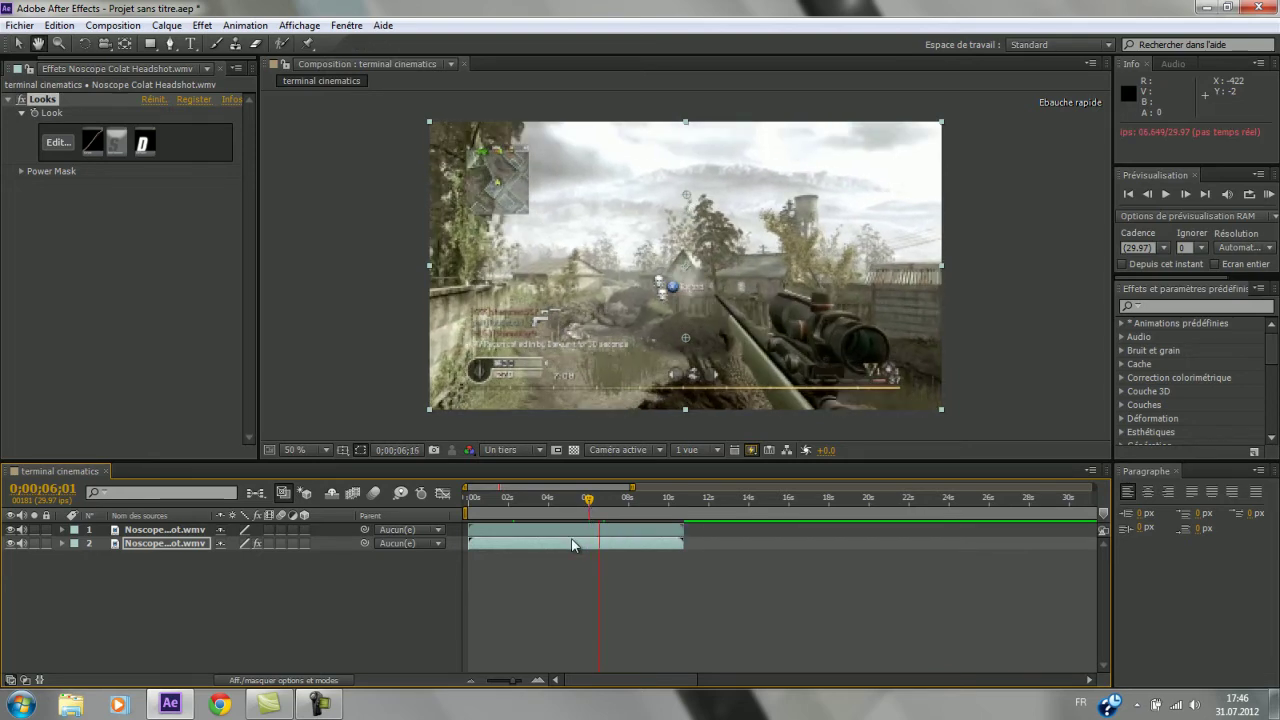
drag(591, 503, 598, 503)
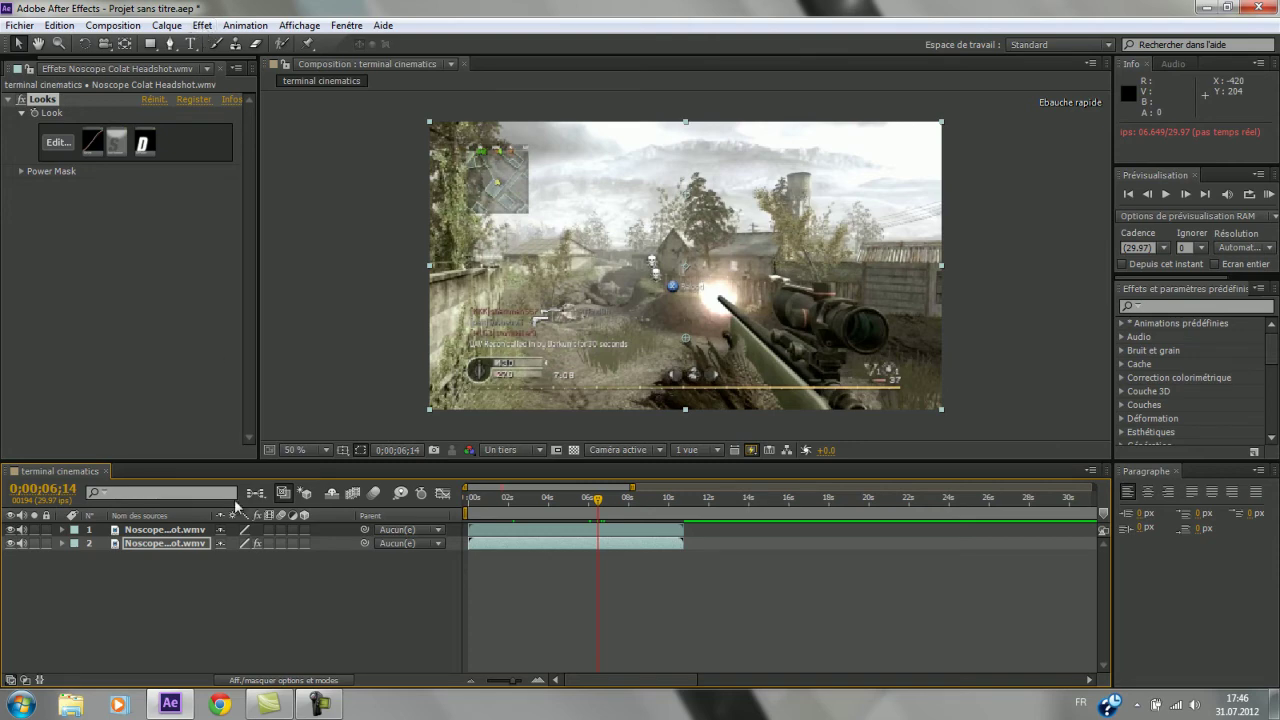
Apply the CC Radial ScaleWipe transition effect to the top Noscope layer
click(196, 530)
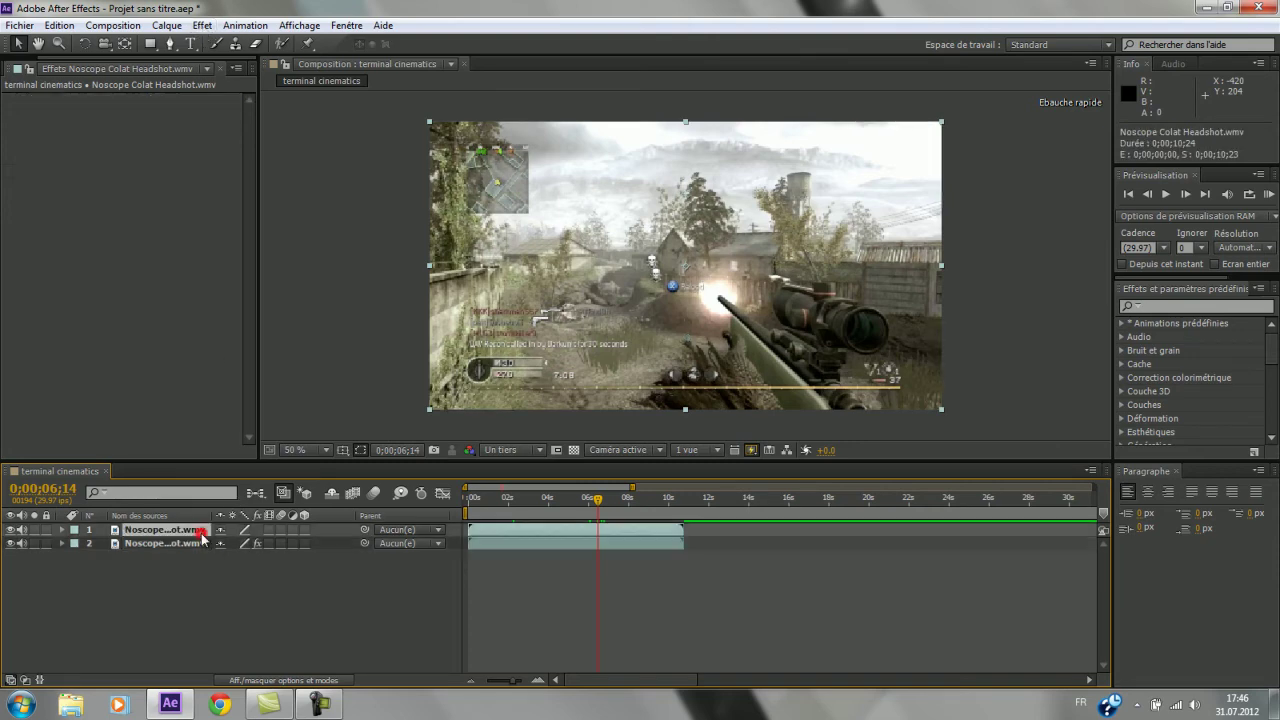
click(209, 27)
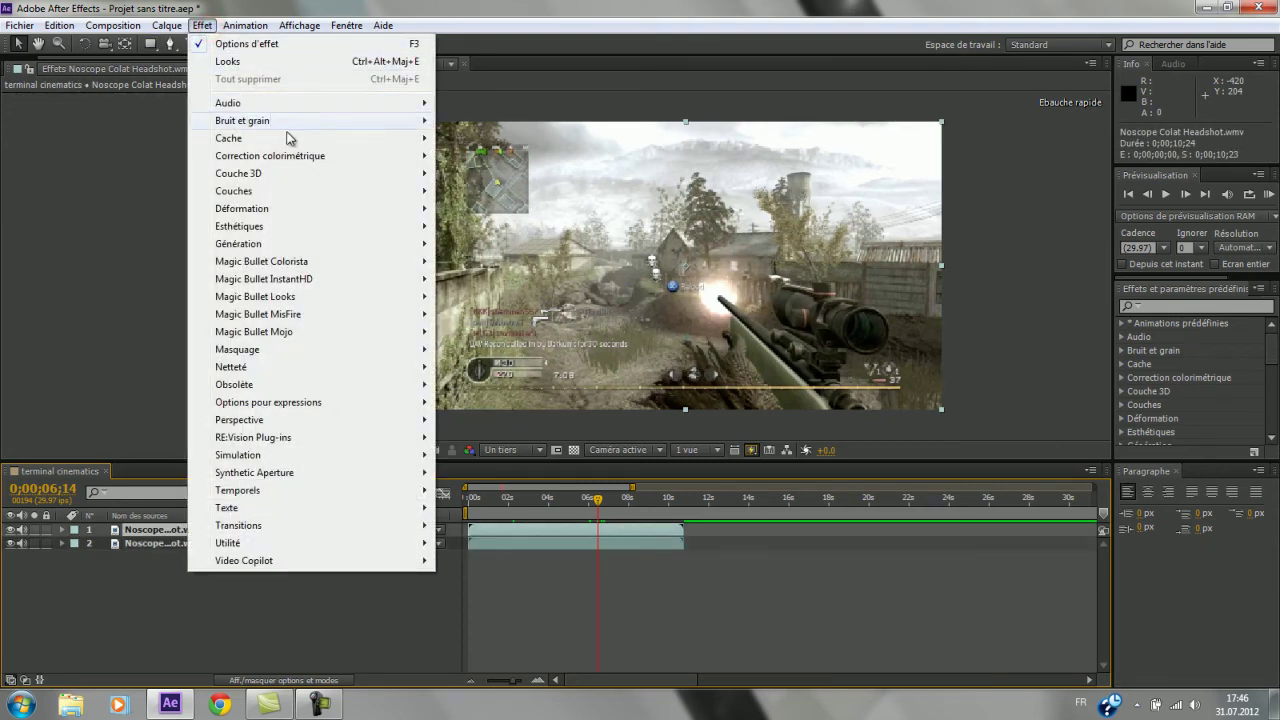
mouse_move(344, 525)
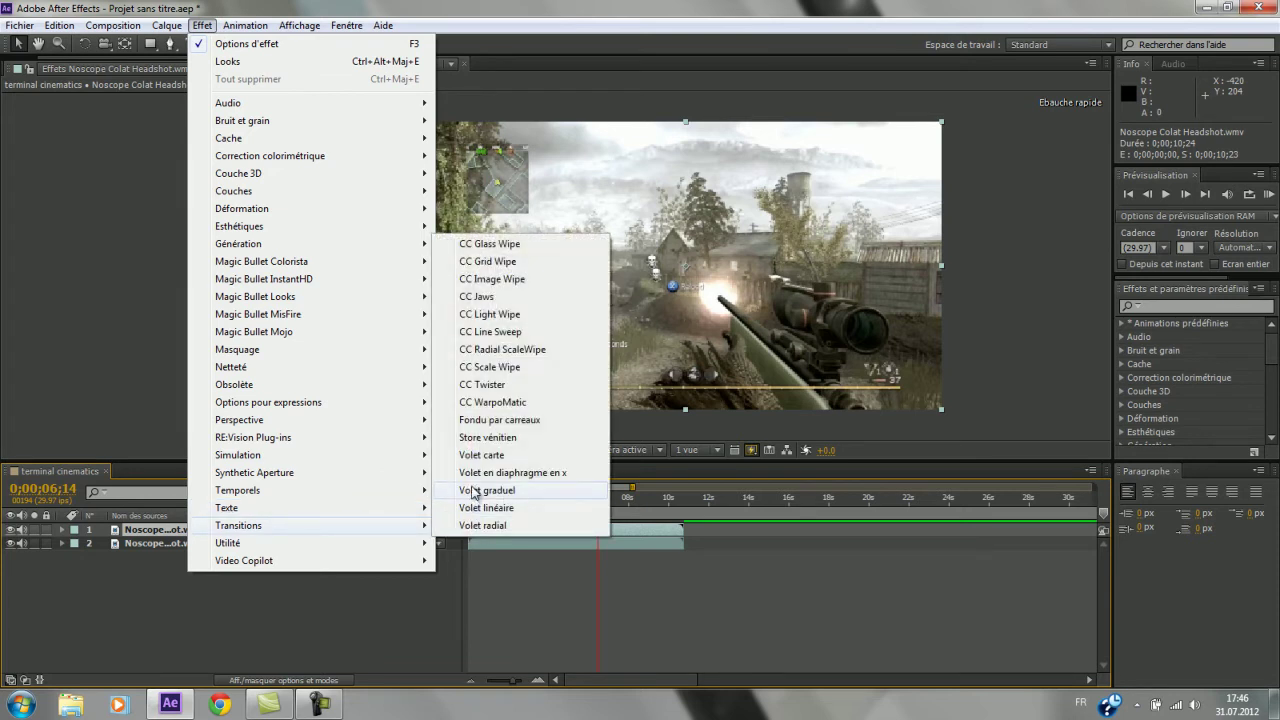
click(513, 352)
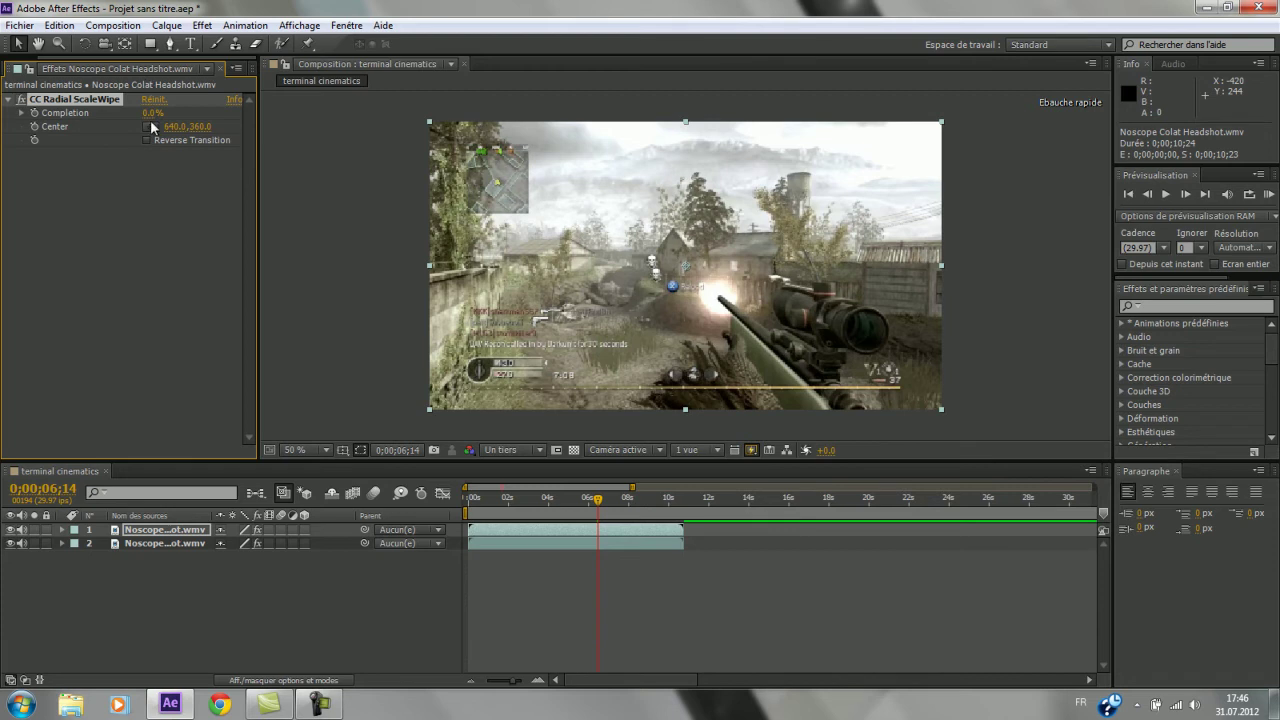
mouse_move(149, 120)
mouse_down()
mouse_move(236, 119)
mouse_move(163, 128)
mouse_up()
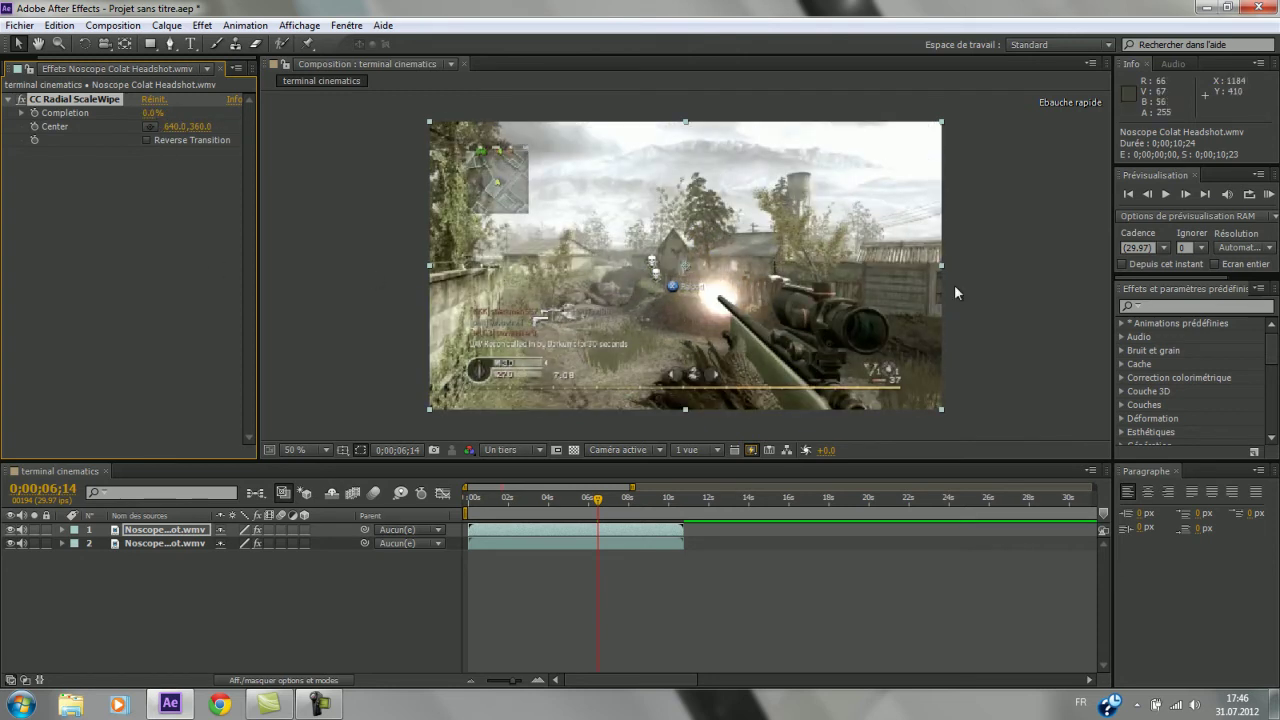
Go back one frame to 0;00;06;13 and set a Completion keyframe at 0% for the radial wipe on the top layer
click(1150, 195)
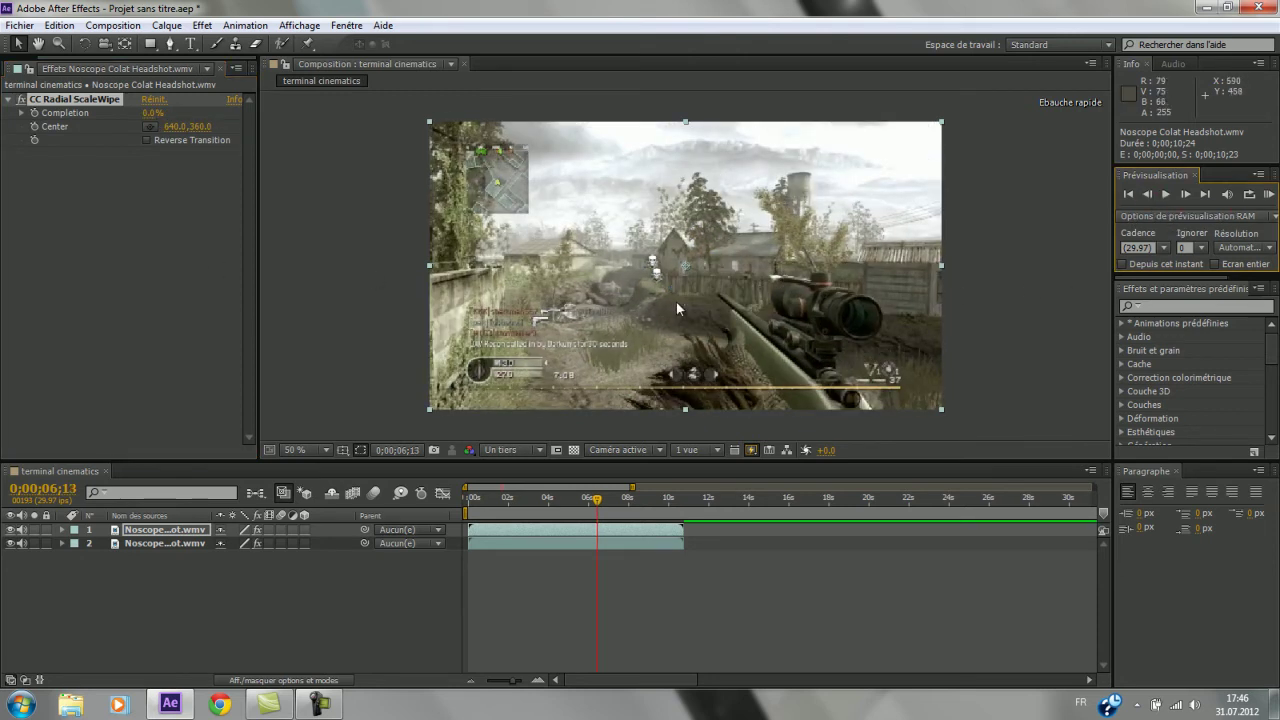
click(62, 530)
click(75, 544)
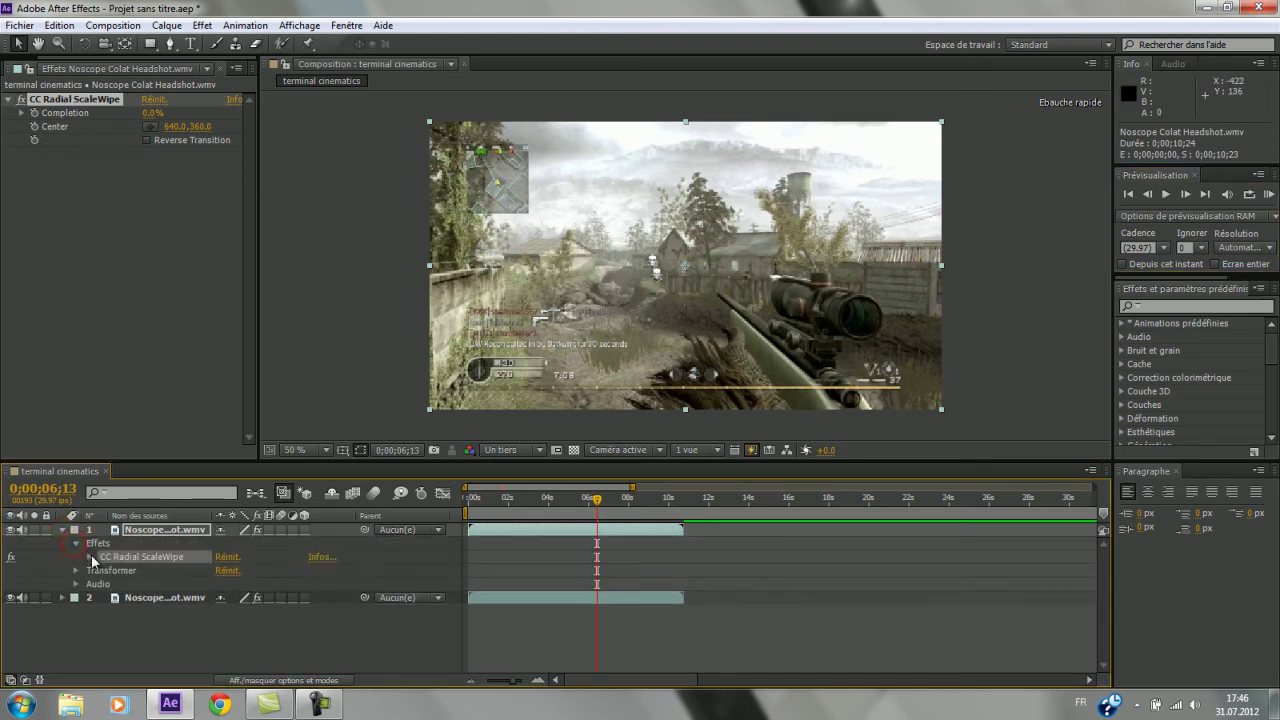
click(89, 556)
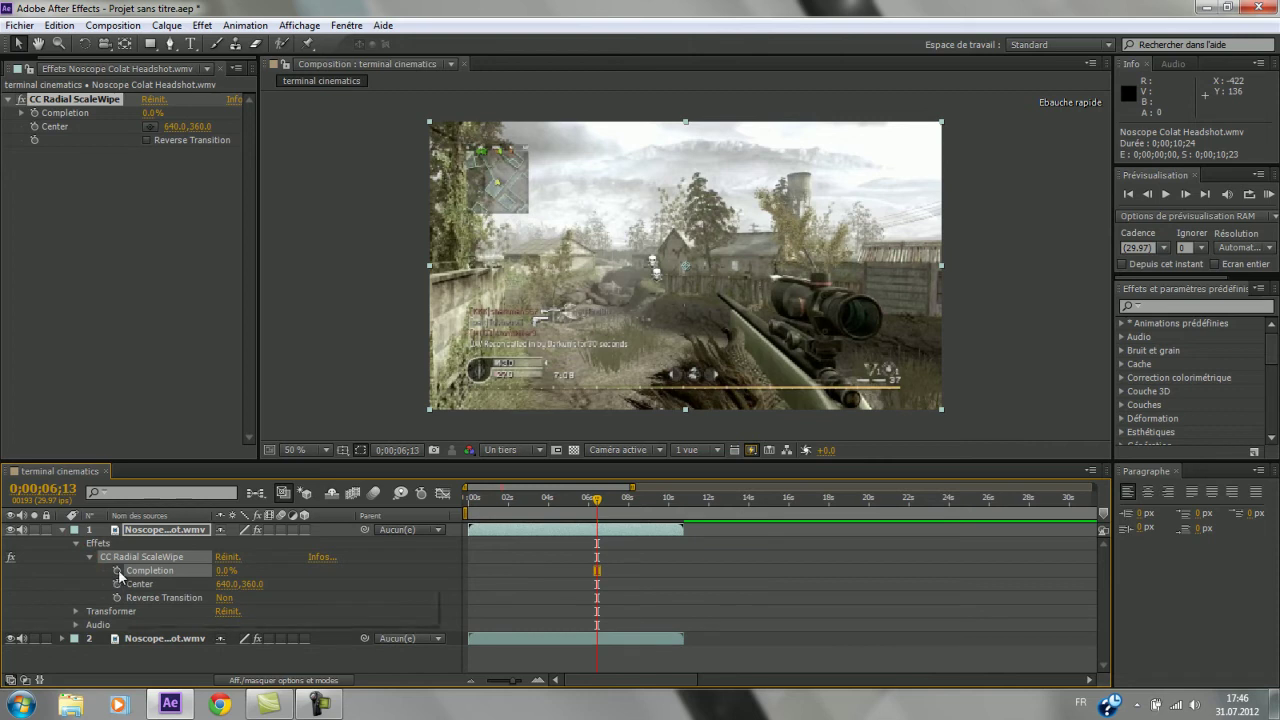
click(117, 570)
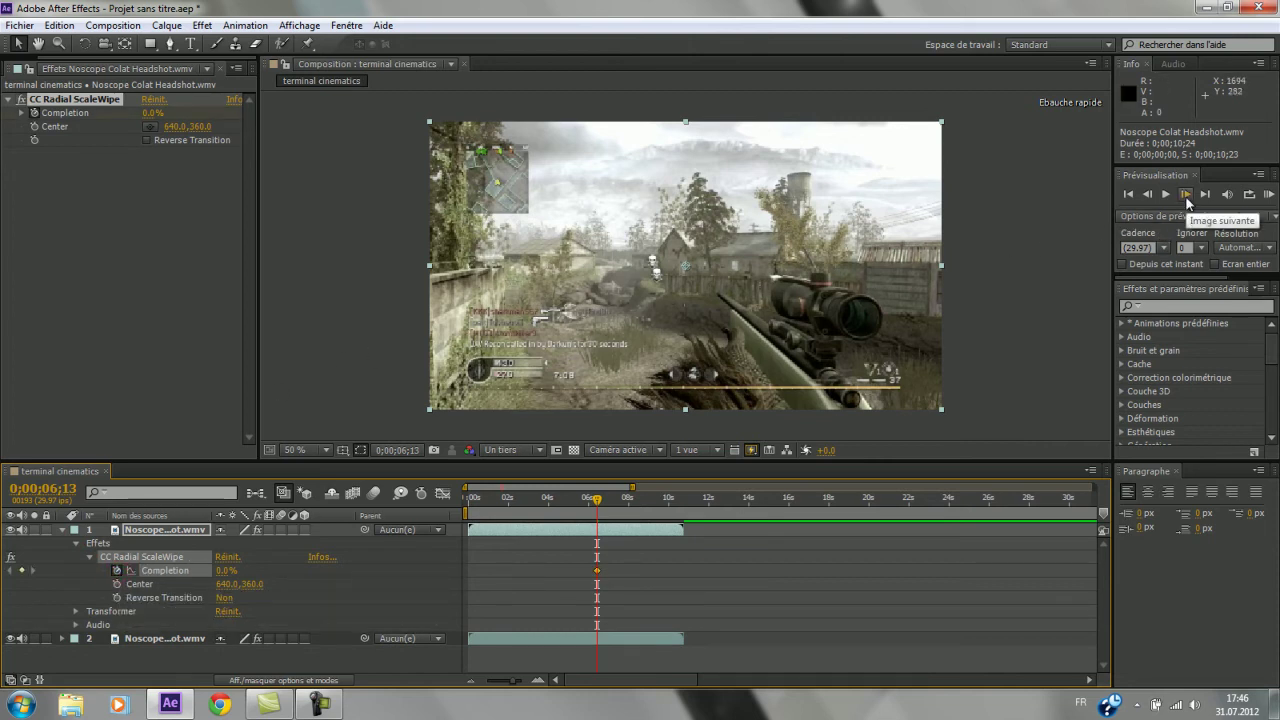
Add a second Completion keyframe of 100% at 0;00;07;09
click(597, 500)
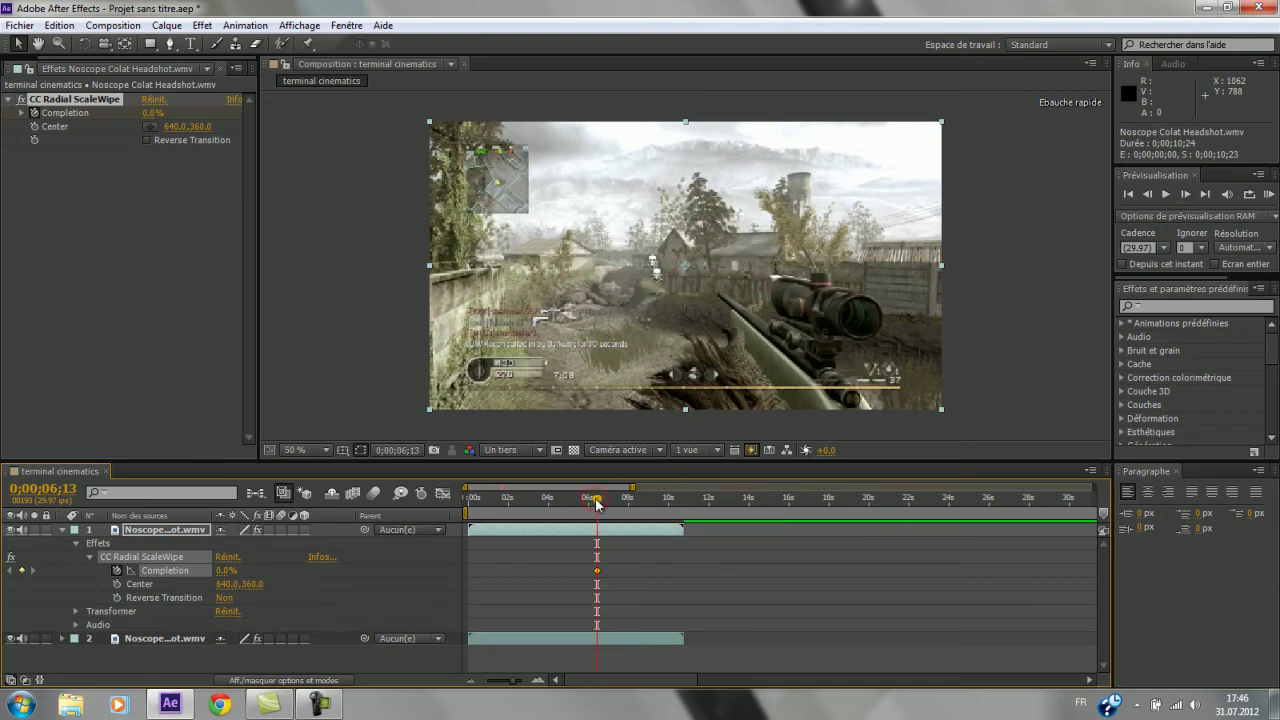
drag(597, 500, 614, 503)
drag(224, 570, 324, 560)
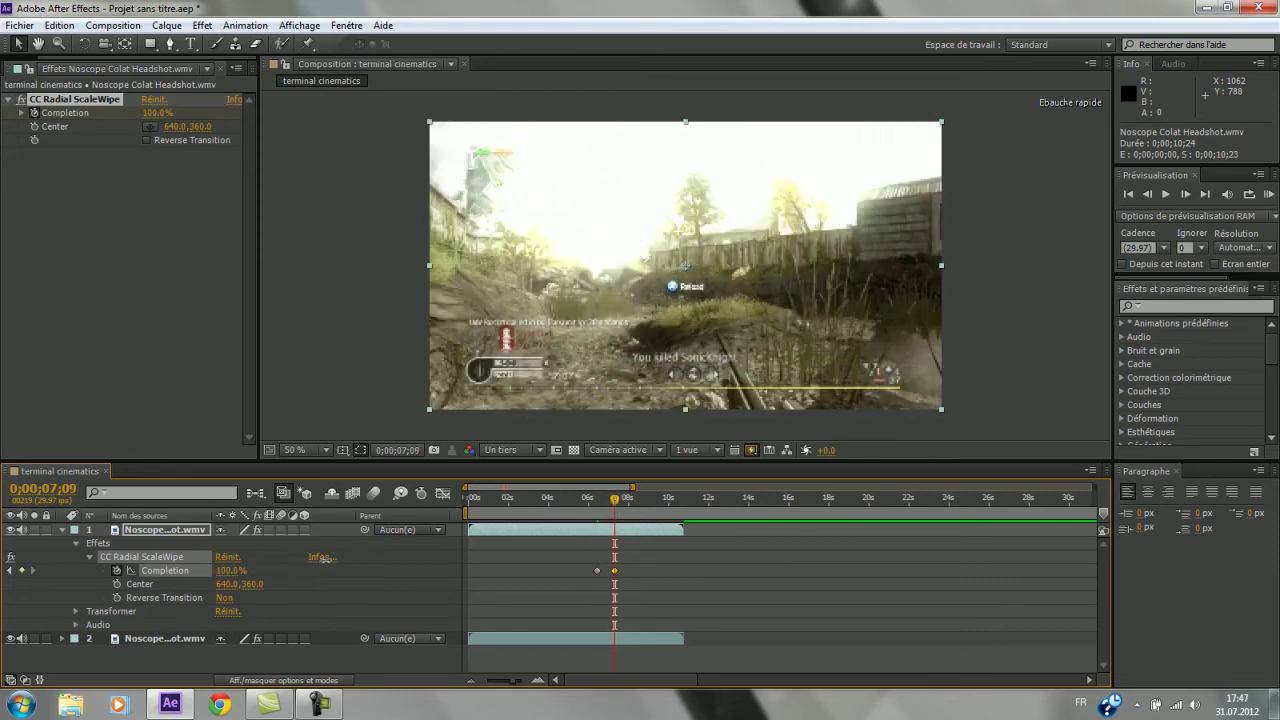
Preview the radial wipe from about 0;00;06;13, switching the composition view out of fast draft mode
click(596, 502)
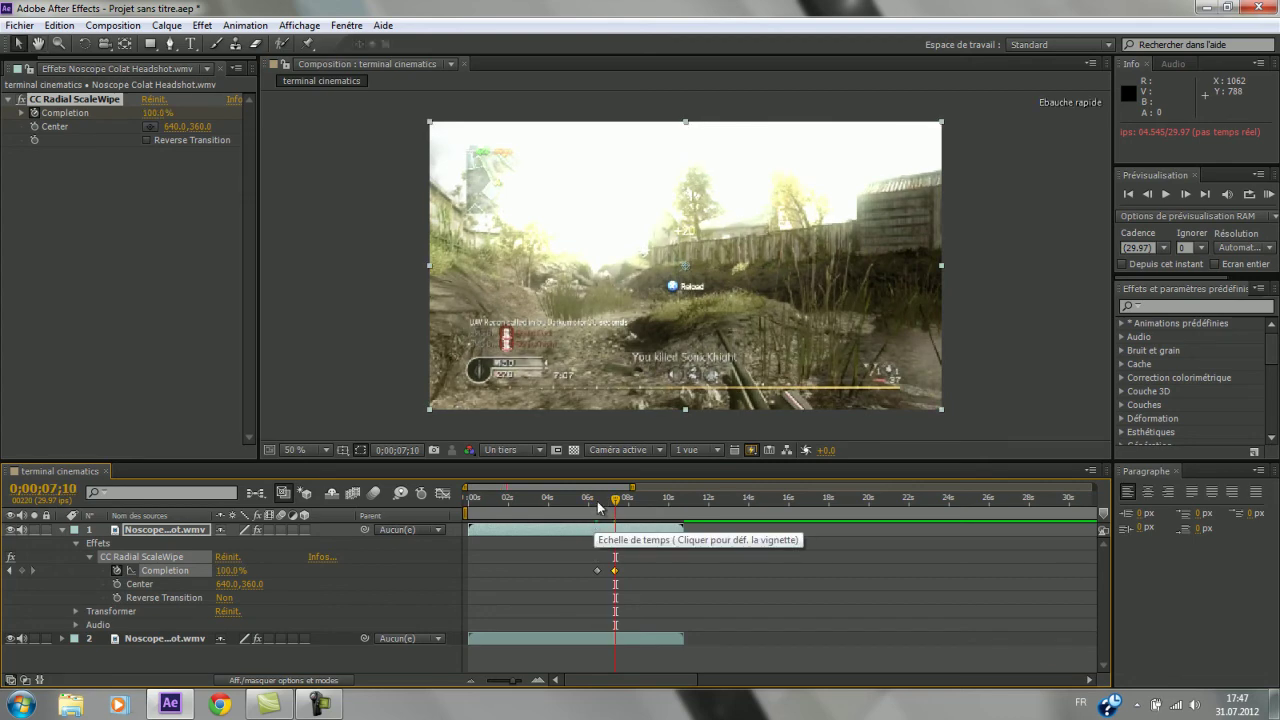
click(598, 507)
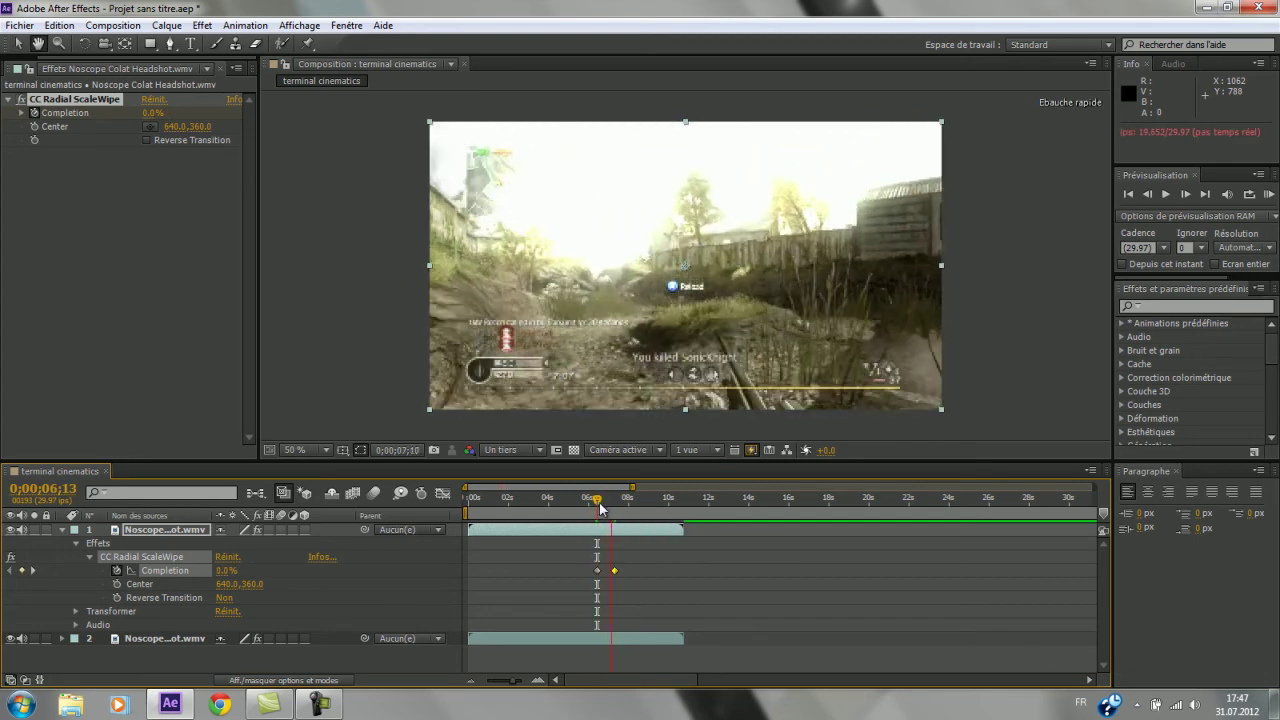
click(751, 450)
click(775, 487)
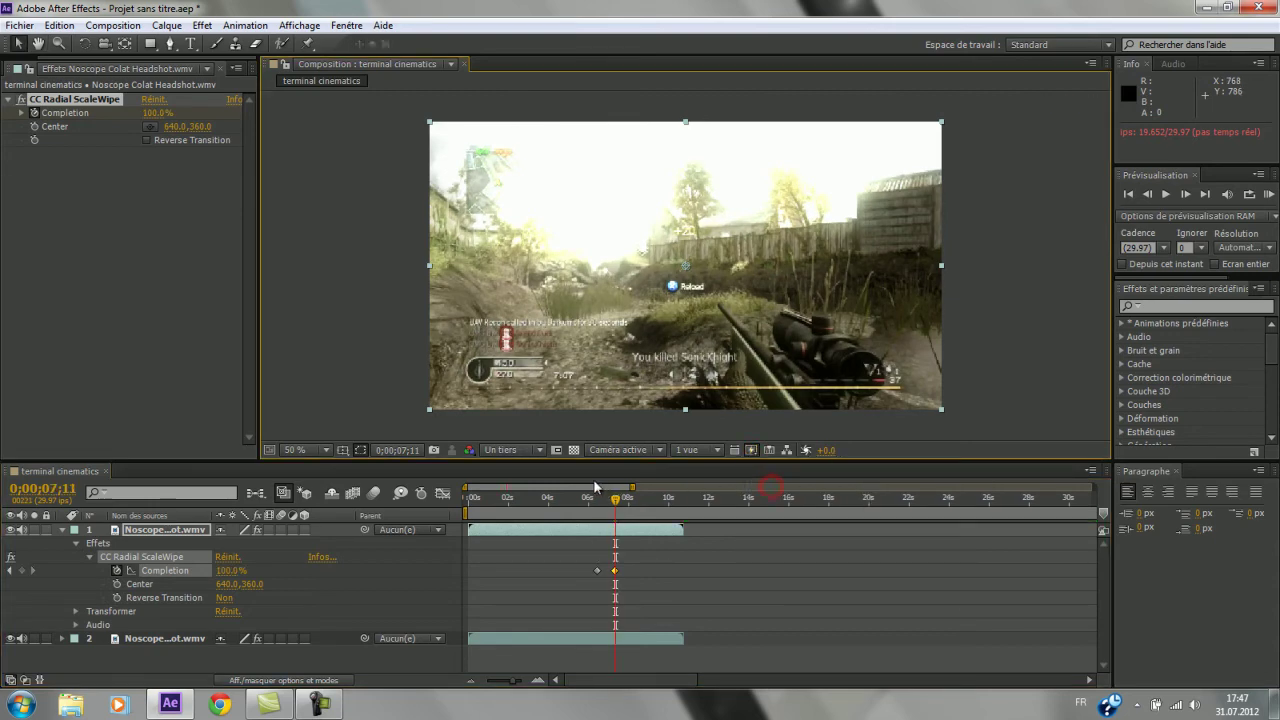
click(598, 499)
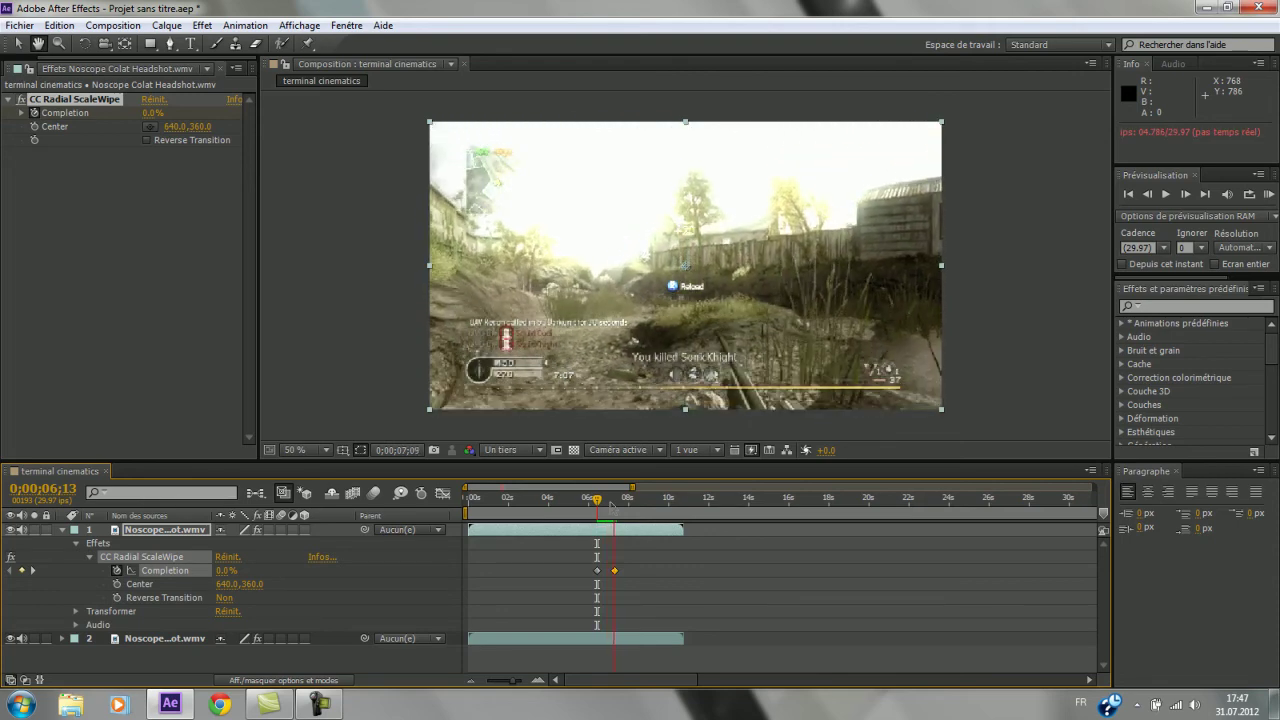
click(596, 500)
key(space)
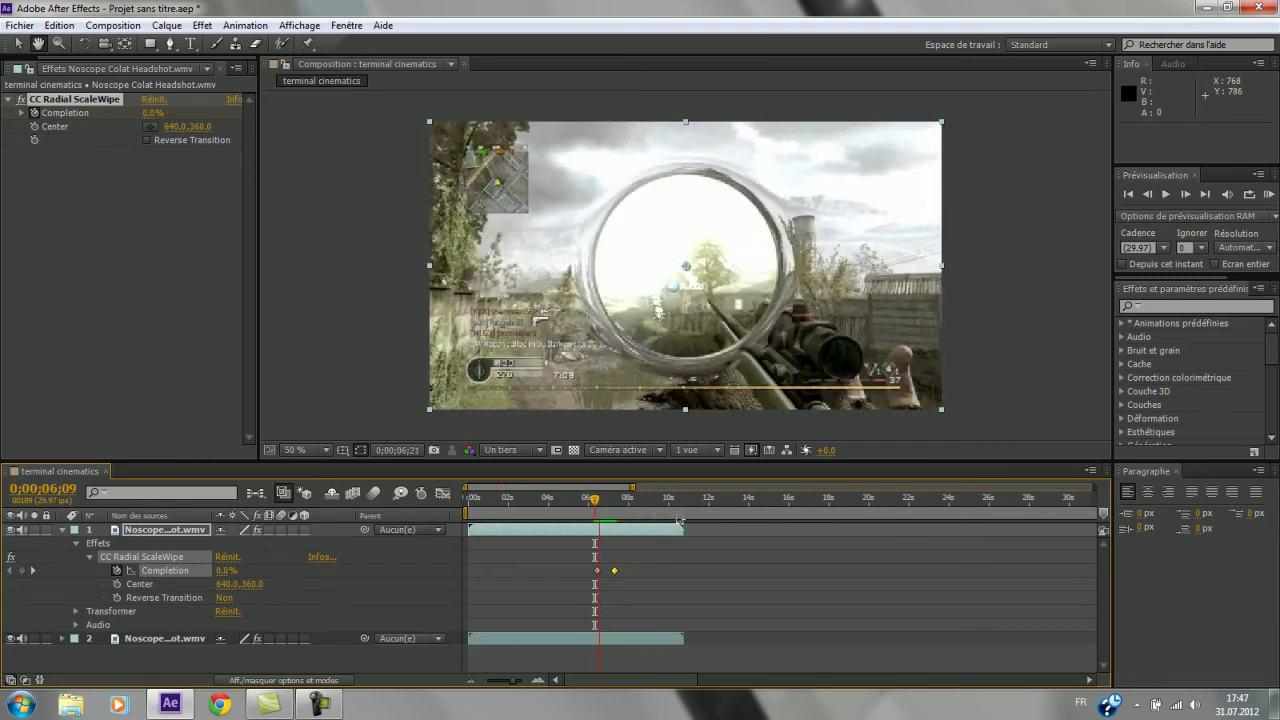
Move the 100% Completion keyframe earlier to 0;00;07;02 and play back the faster wipe
click(615, 570)
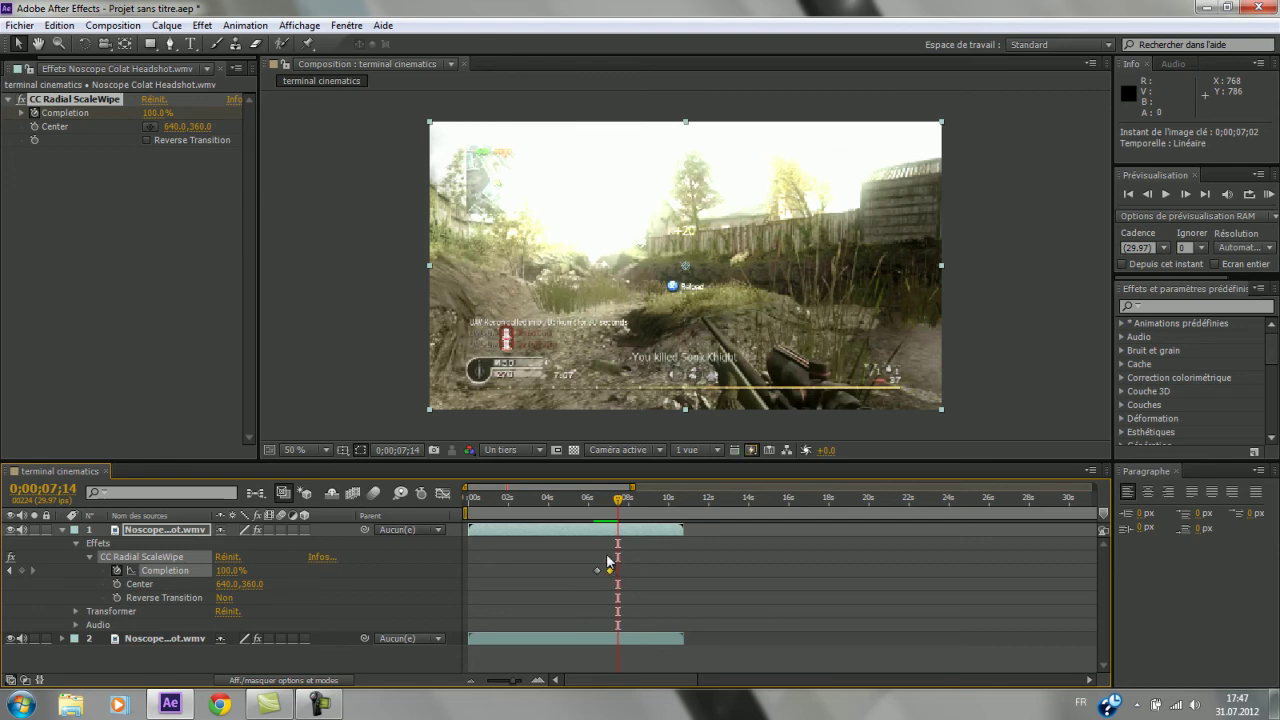
click(596, 500)
key(space)
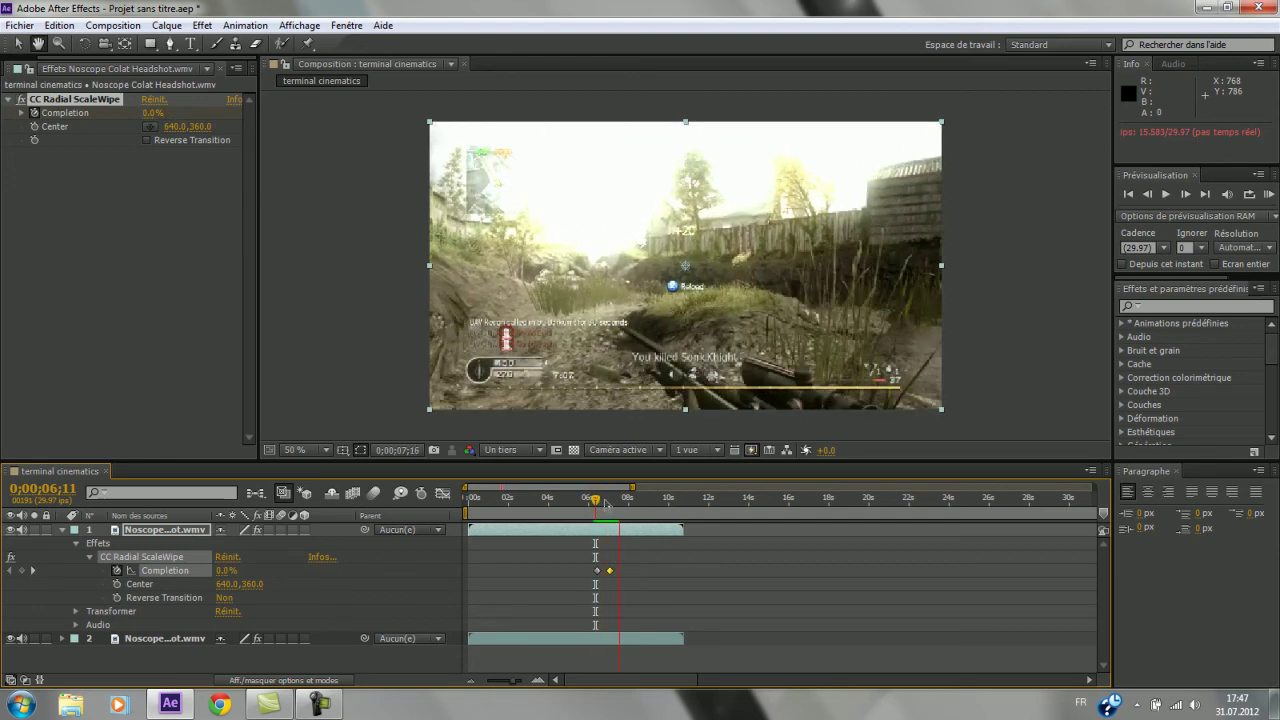
click(597, 505)
key(space)
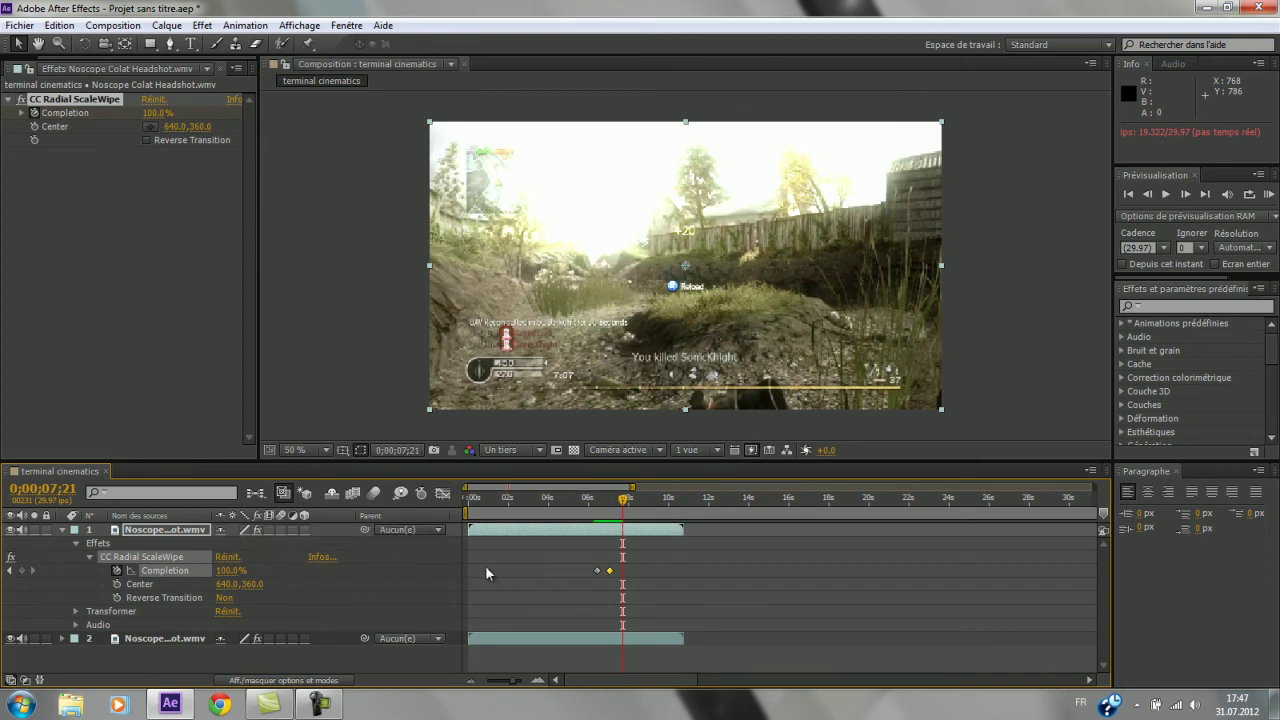
Collapse the top layer's properties and look through the available effect categories, including Transitions and Video Copilot
click(62, 530)
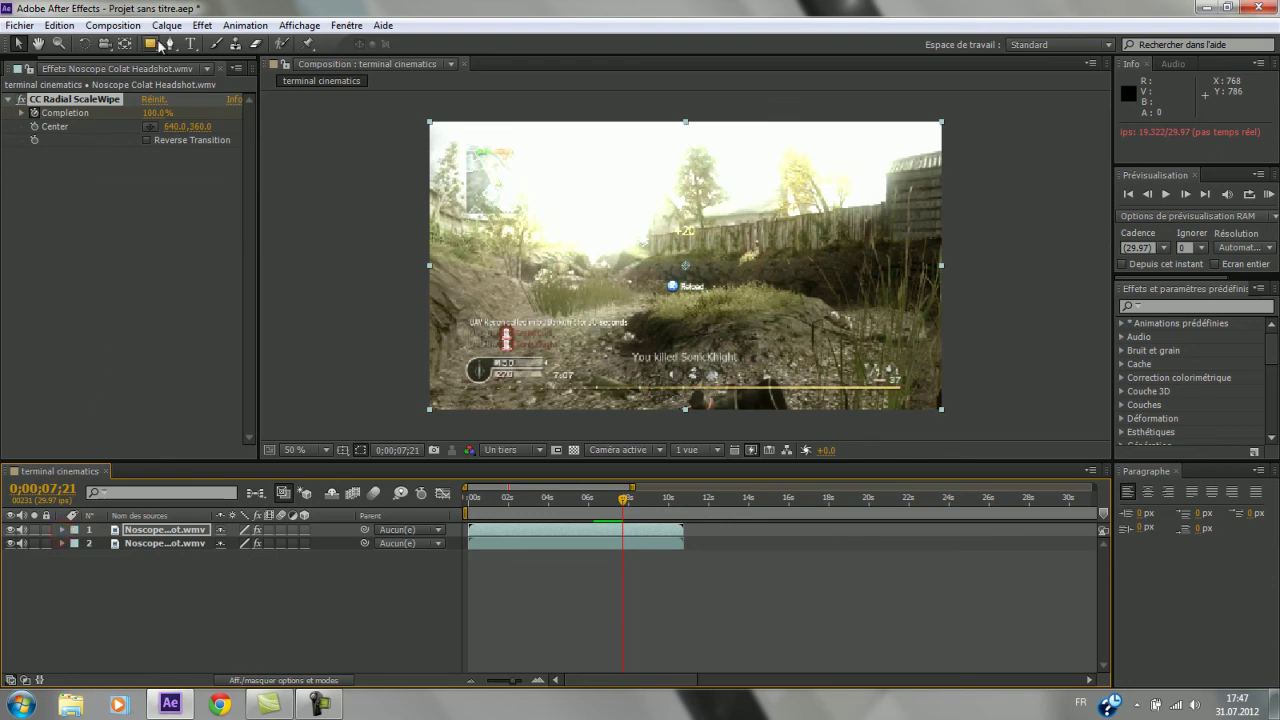
click(199, 26)
mouse_move(329, 528)
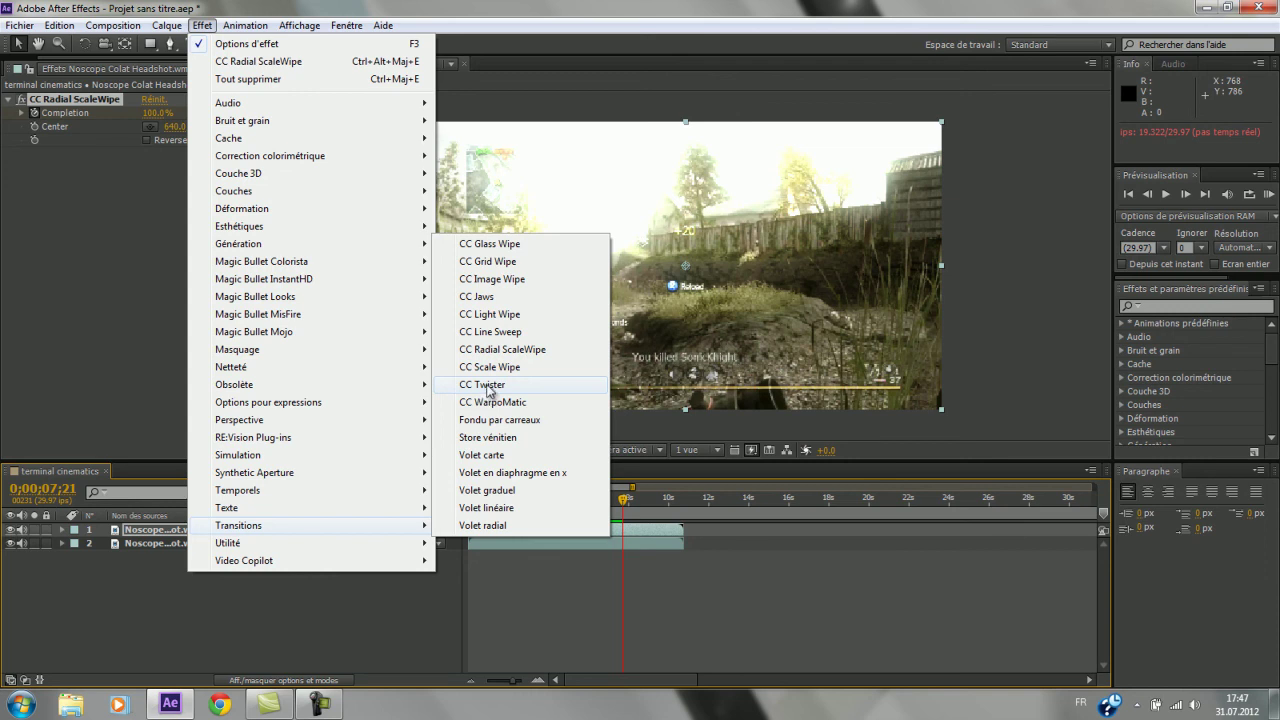
click(346, 616)
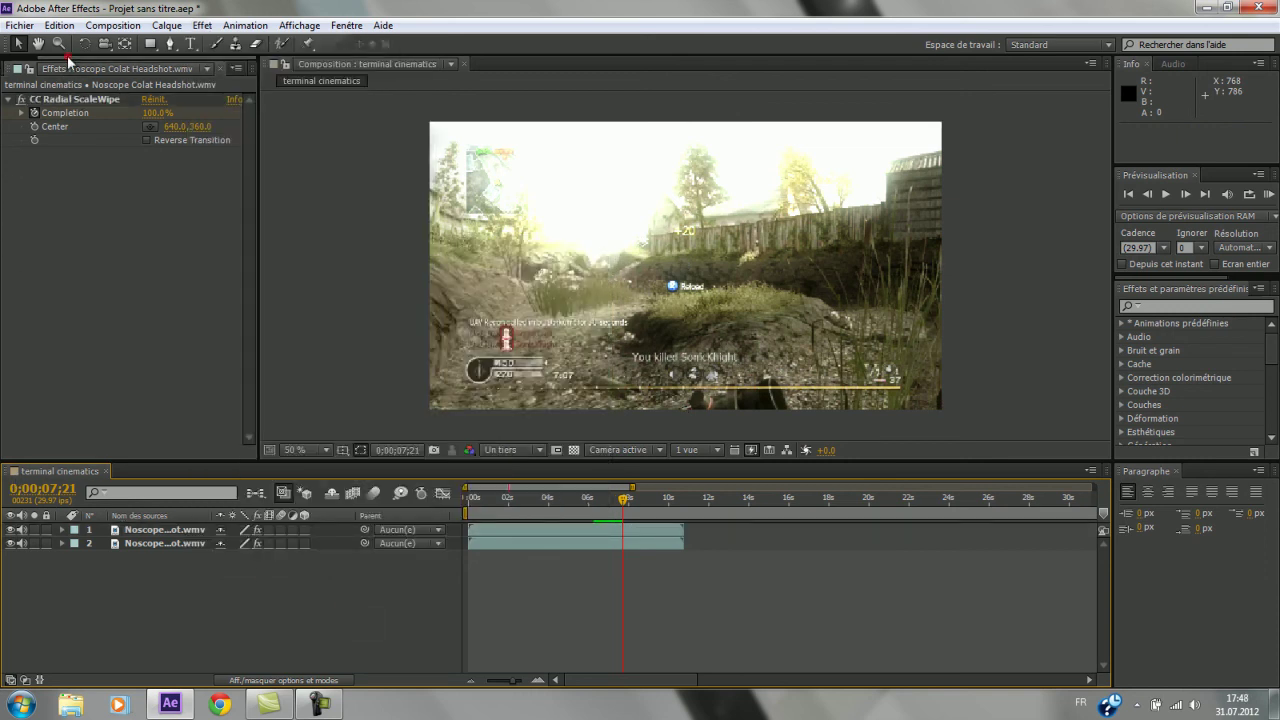
click(14, 68)
click(204, 26)
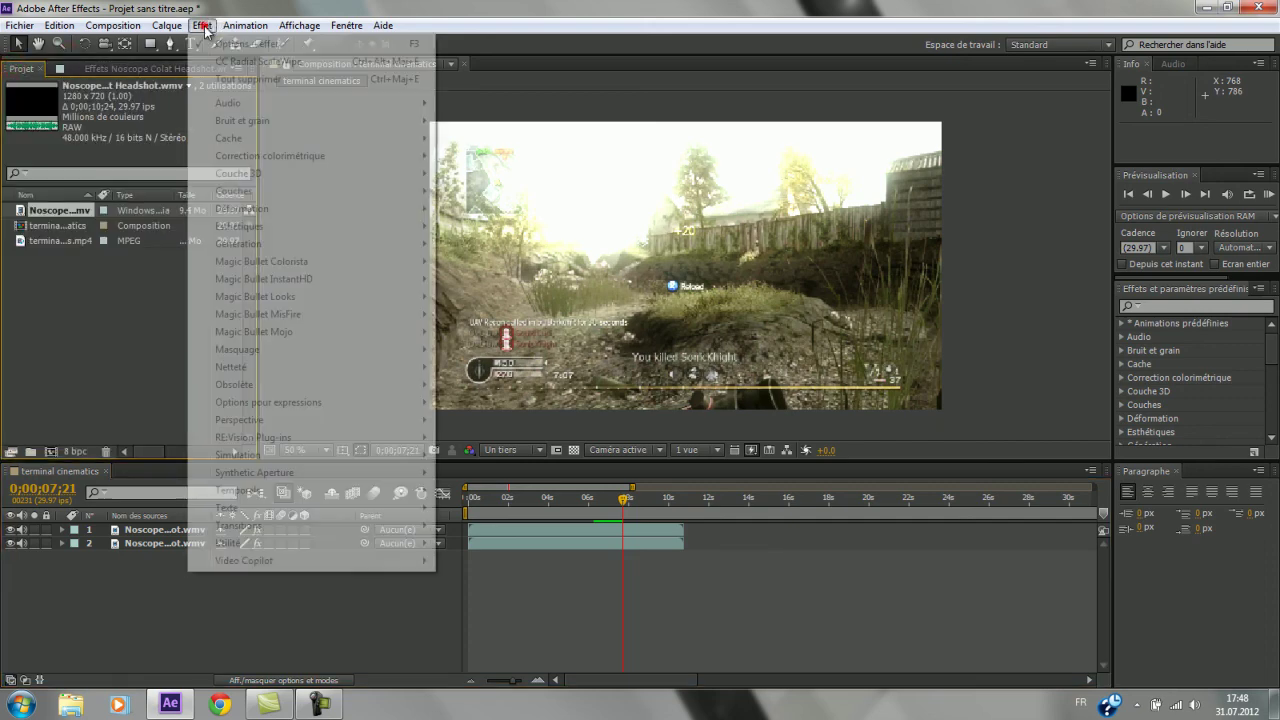
click(160, 532)
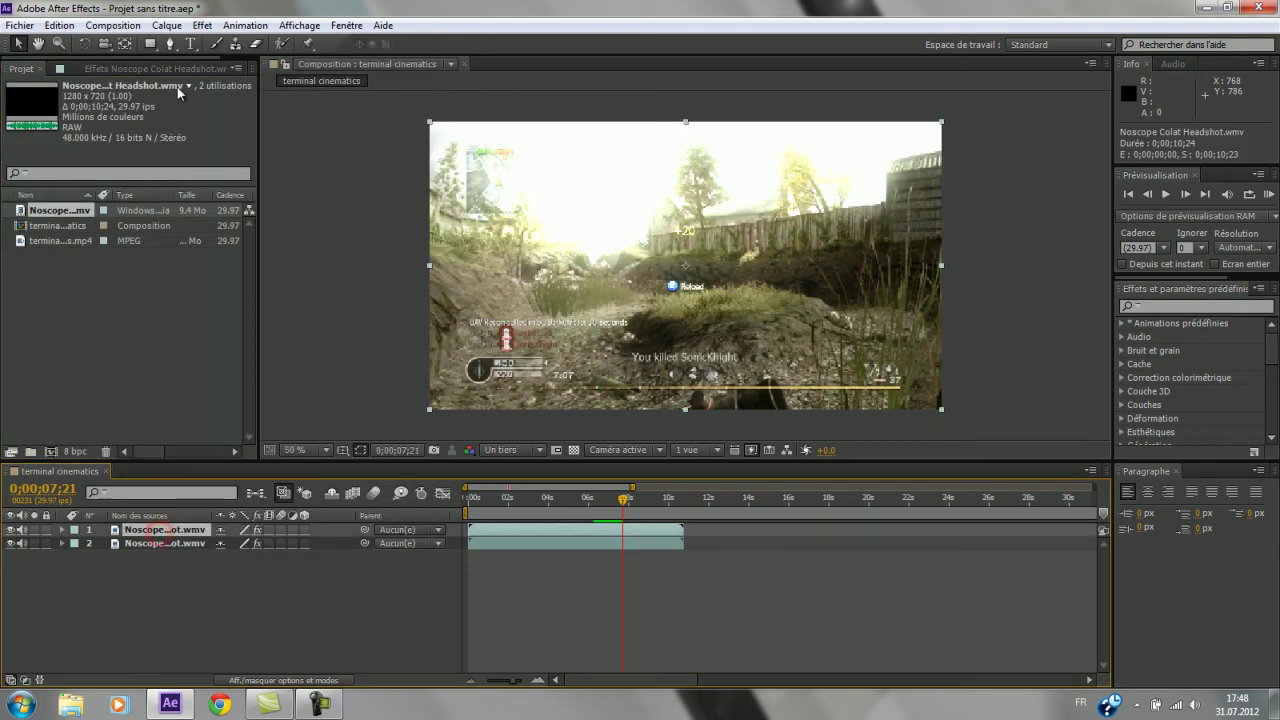
click(202, 25)
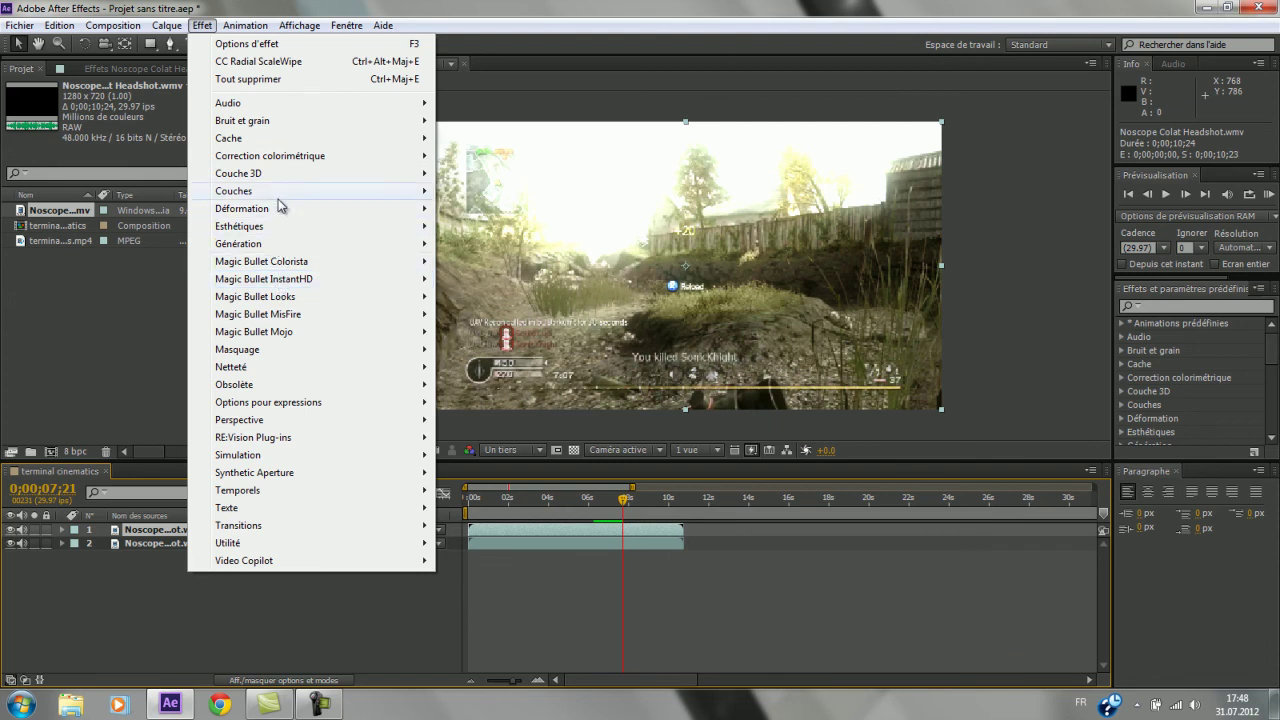
mouse_move(275, 133)
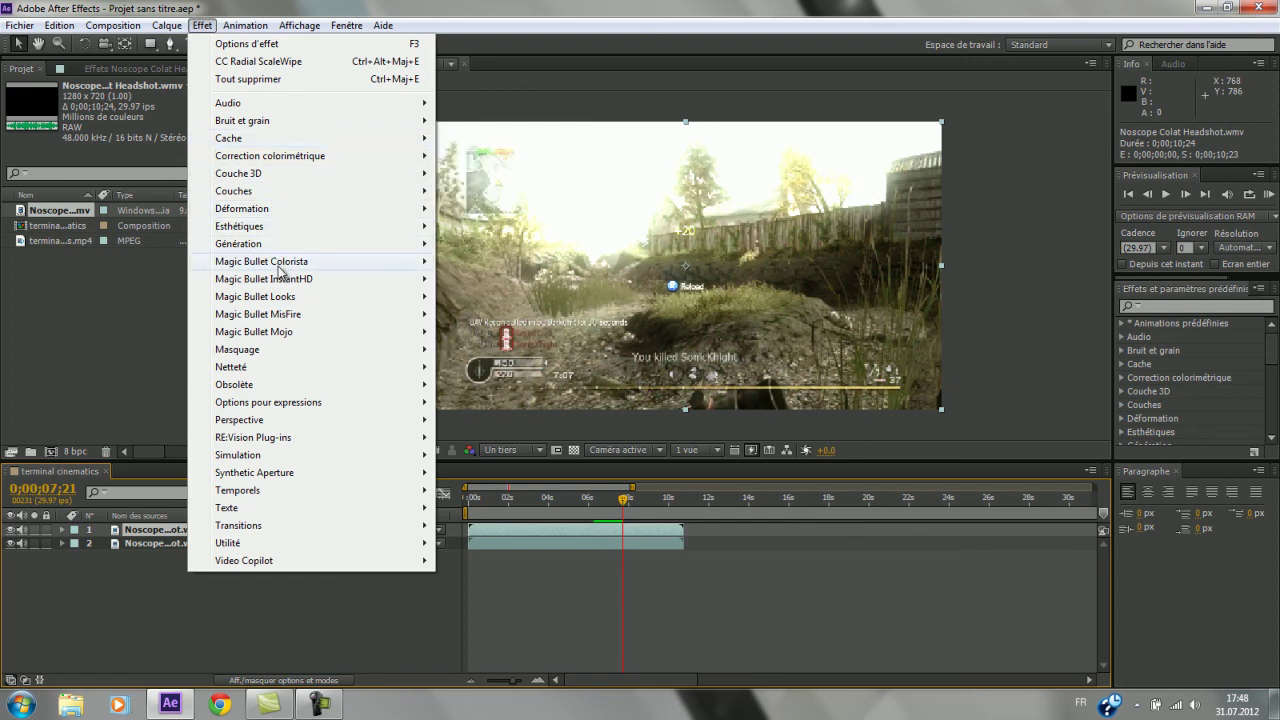
mouse_move(278, 264)
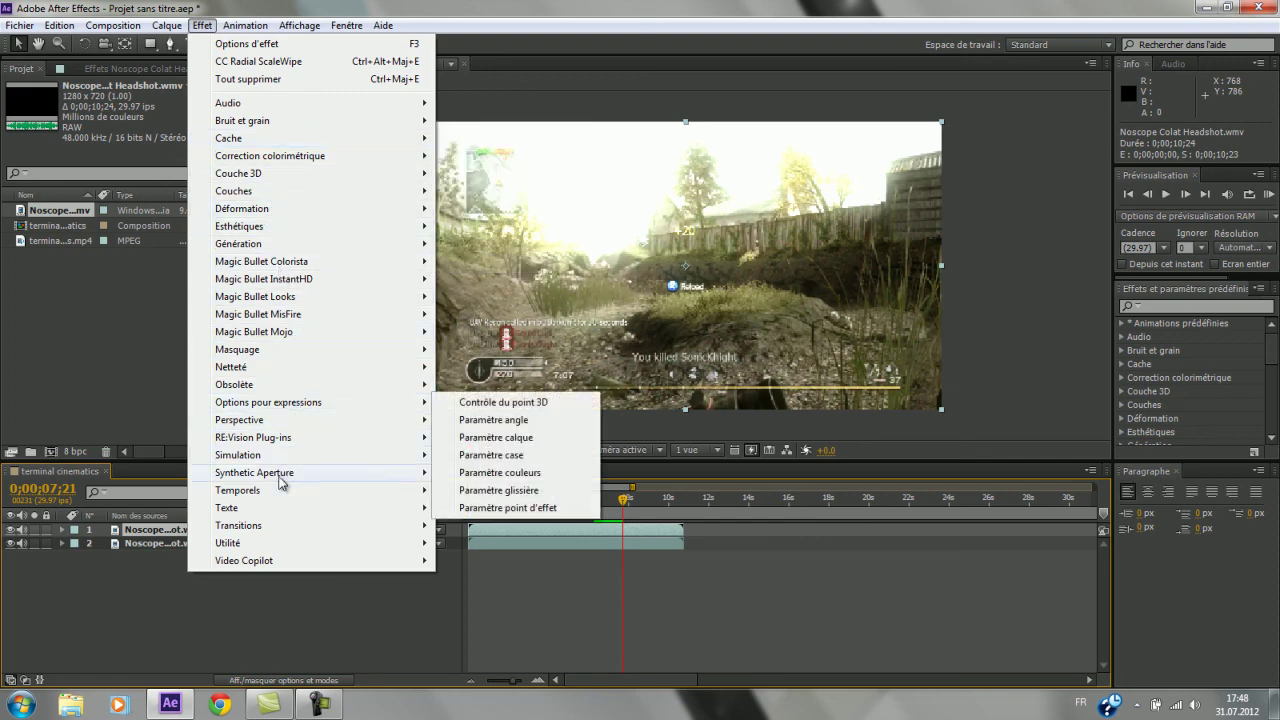
mouse_move(273, 530)
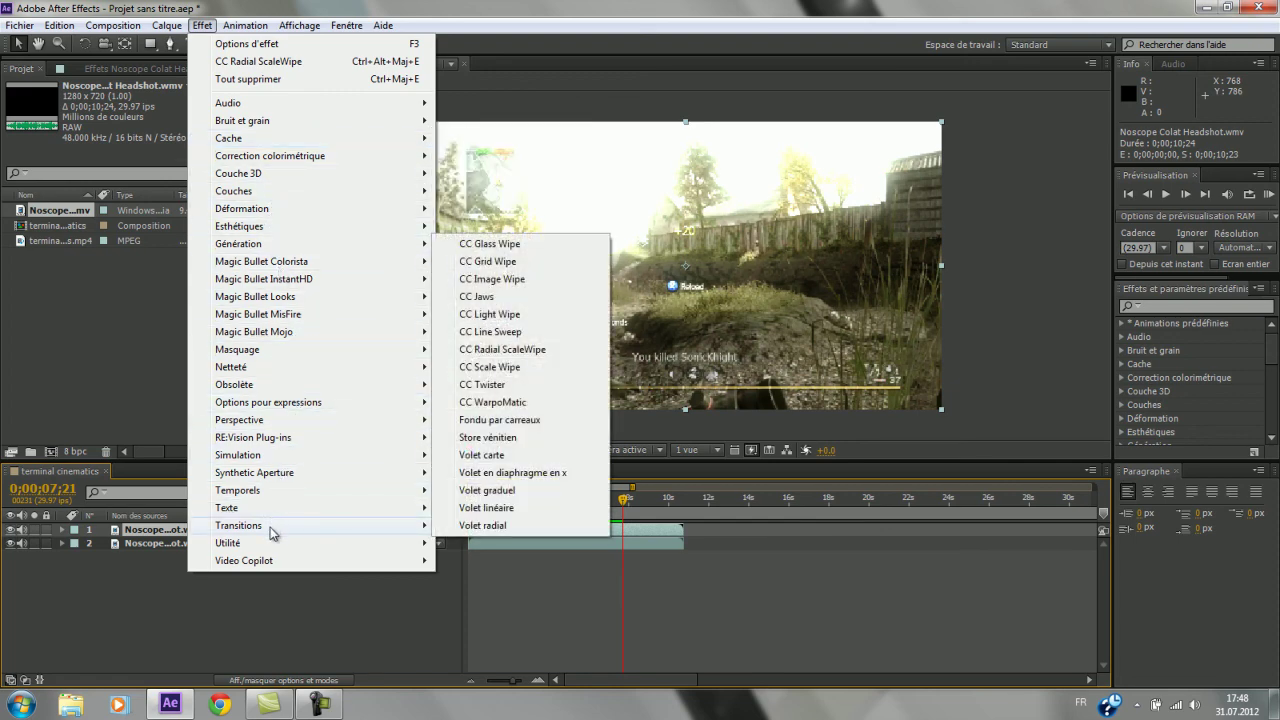
mouse_move(268, 562)
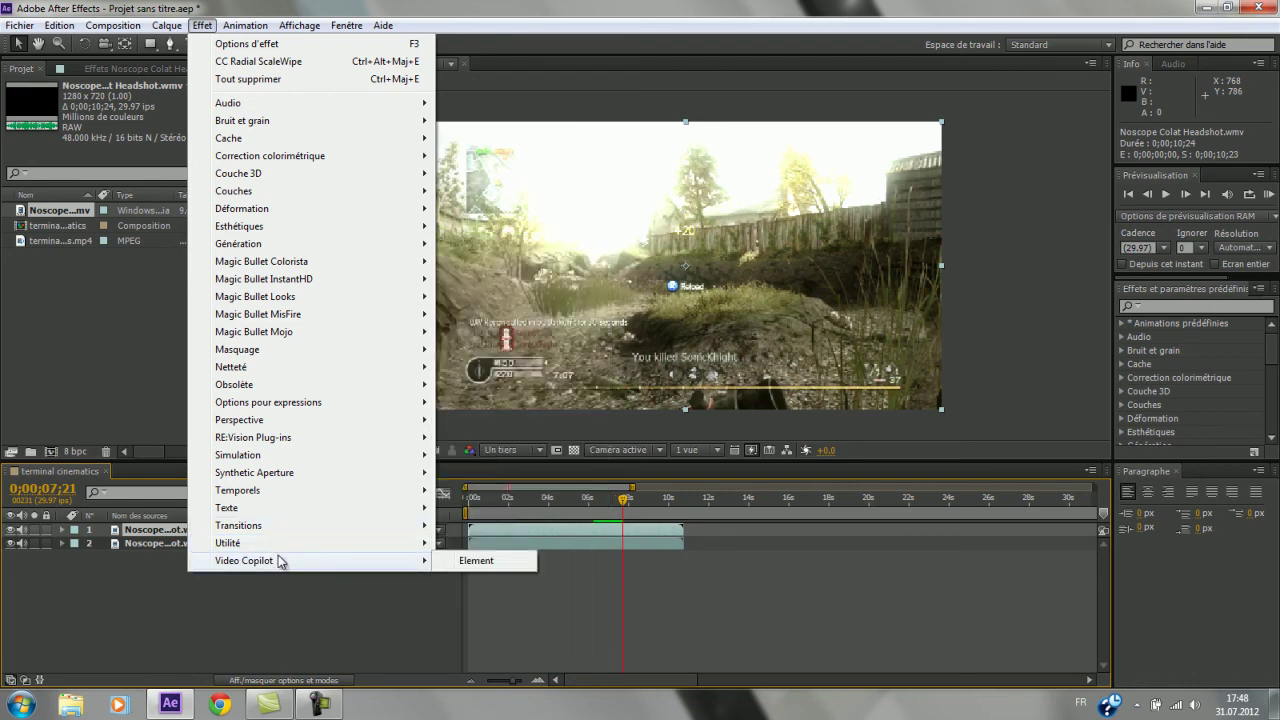
click(247, 585)
click(318, 704)
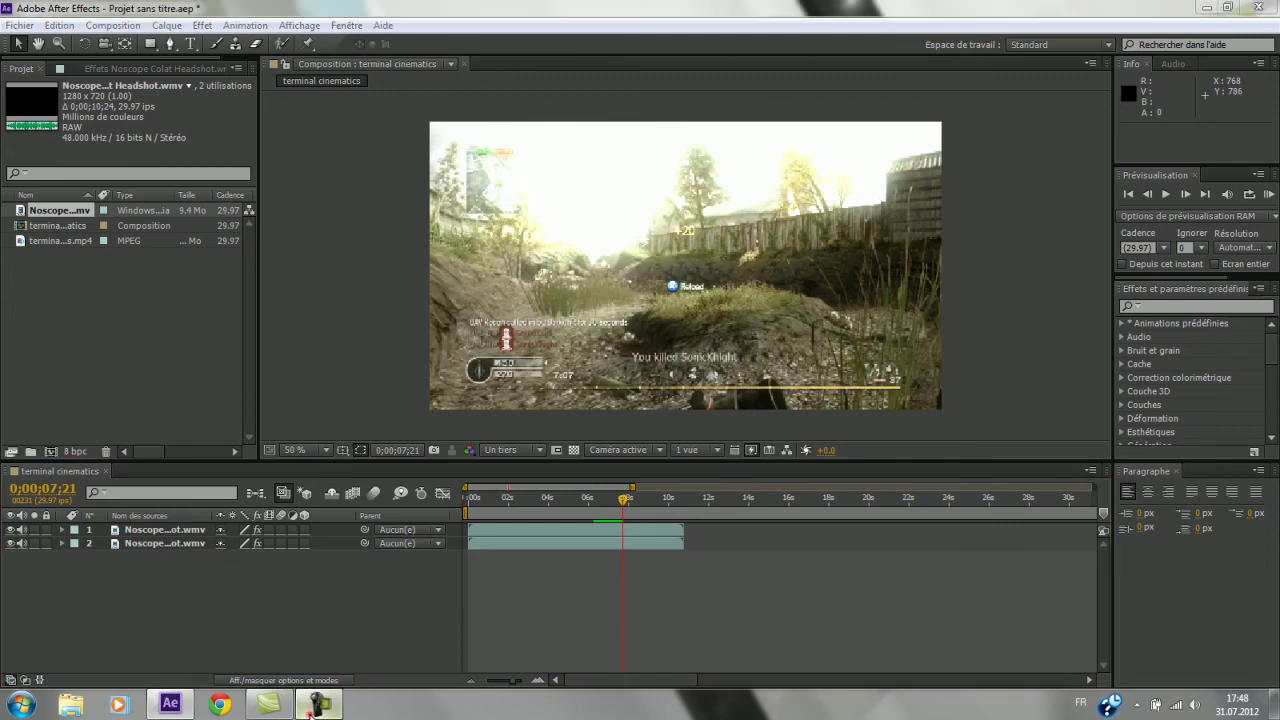